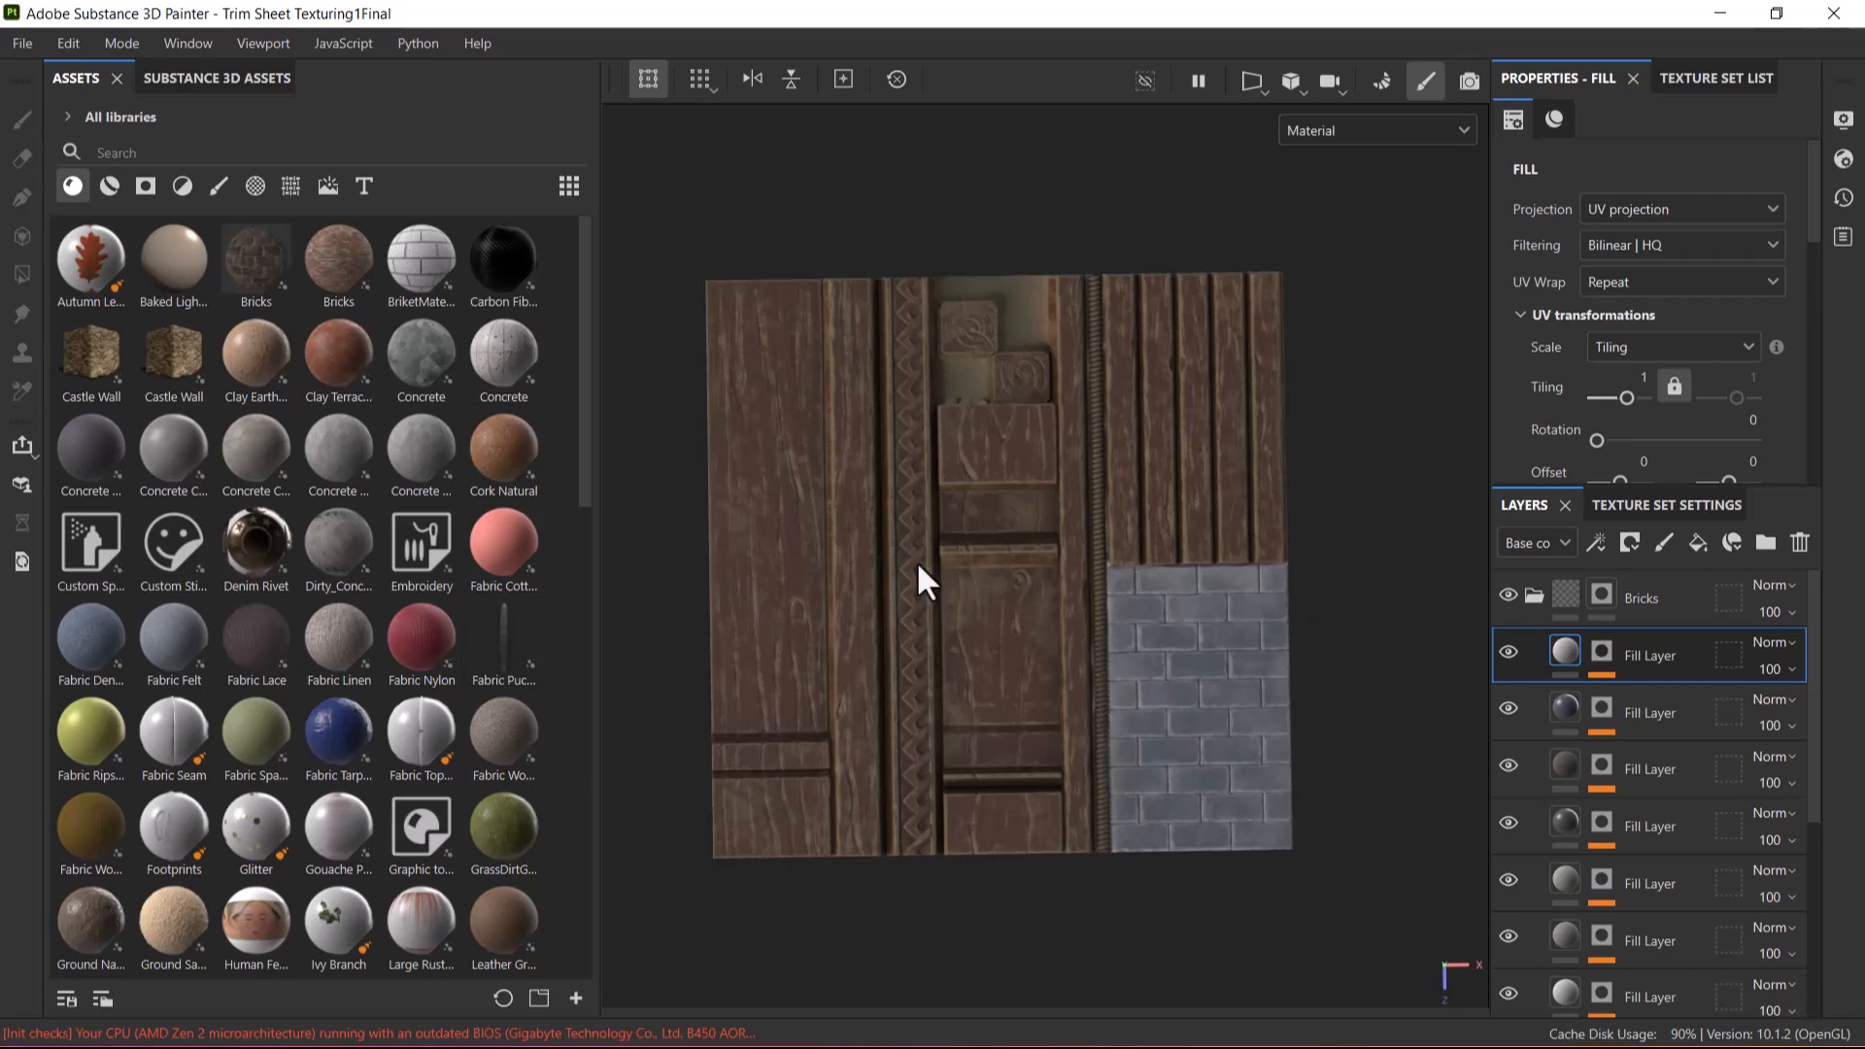
Cycle the viewport through the trim sheet's mesh maps and return to the material view.
alt+drag(1378, 628, 1365, 555)
key(b)
key(b)
key(b)
key(b)
key(b)
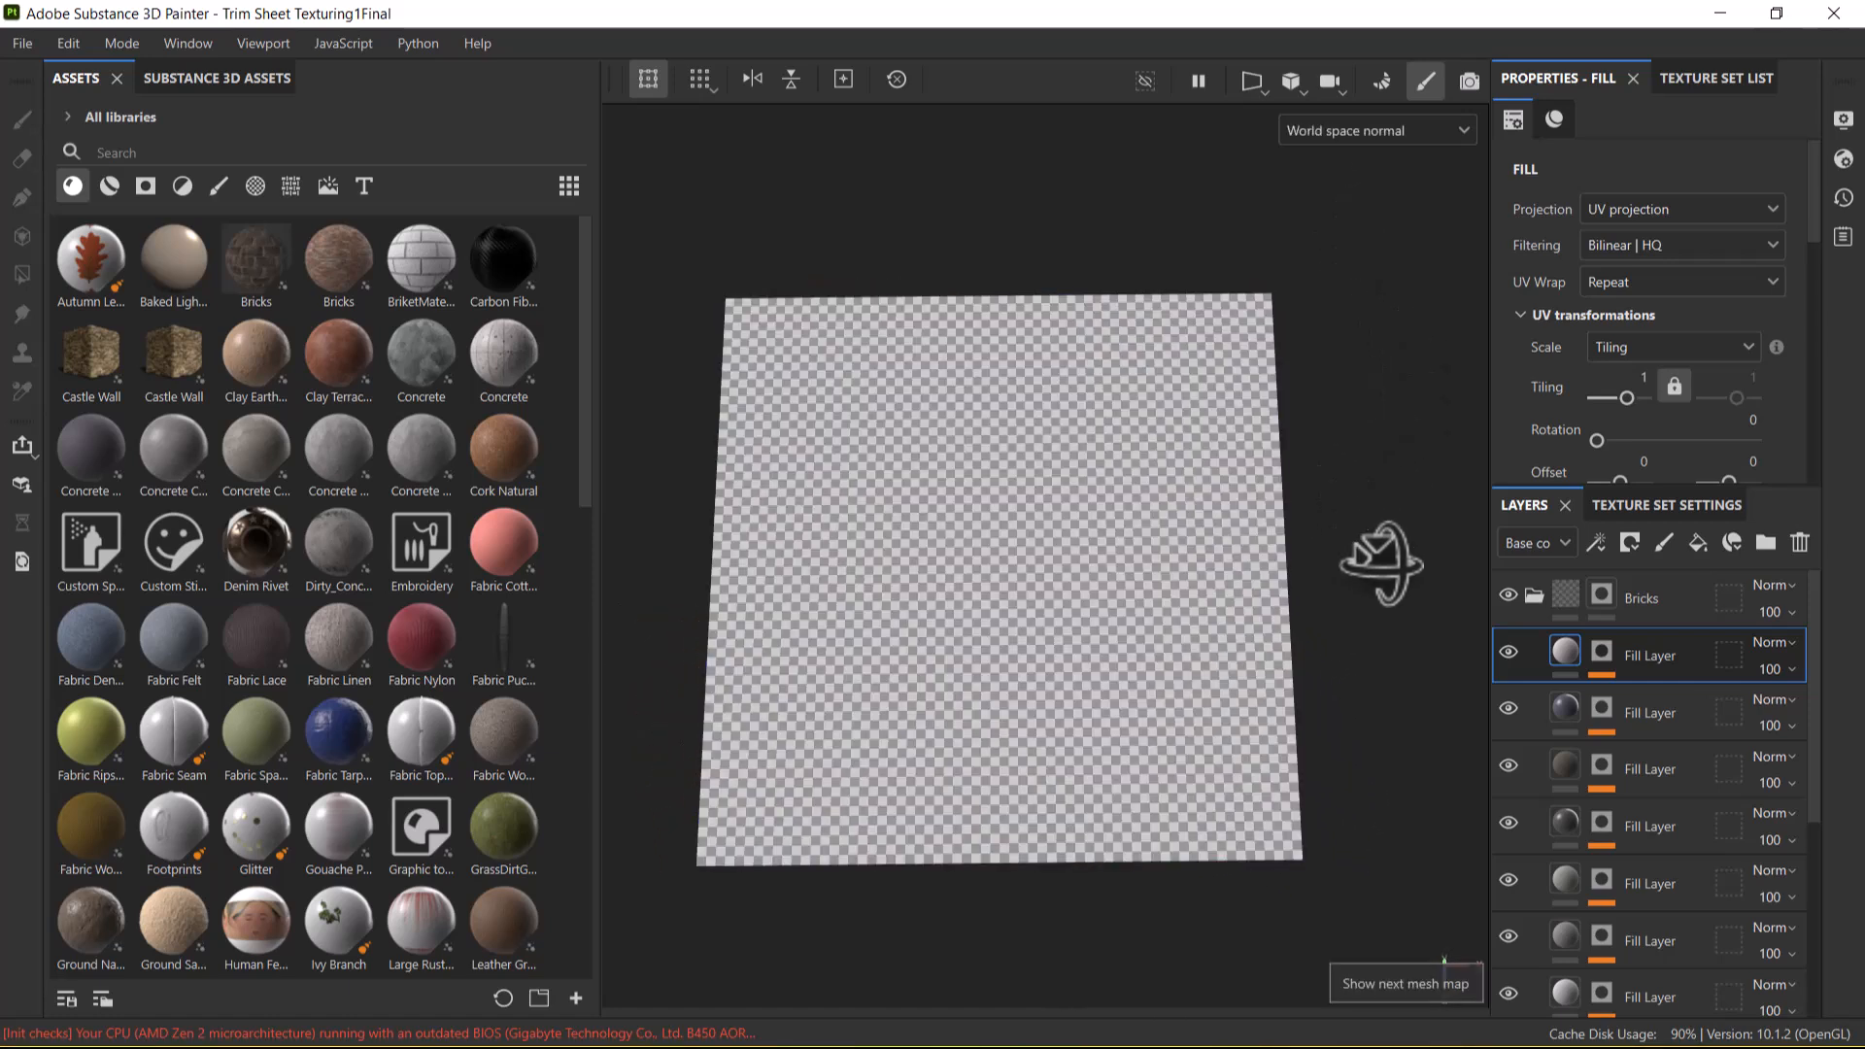
key(b)
key(b)
key(b)
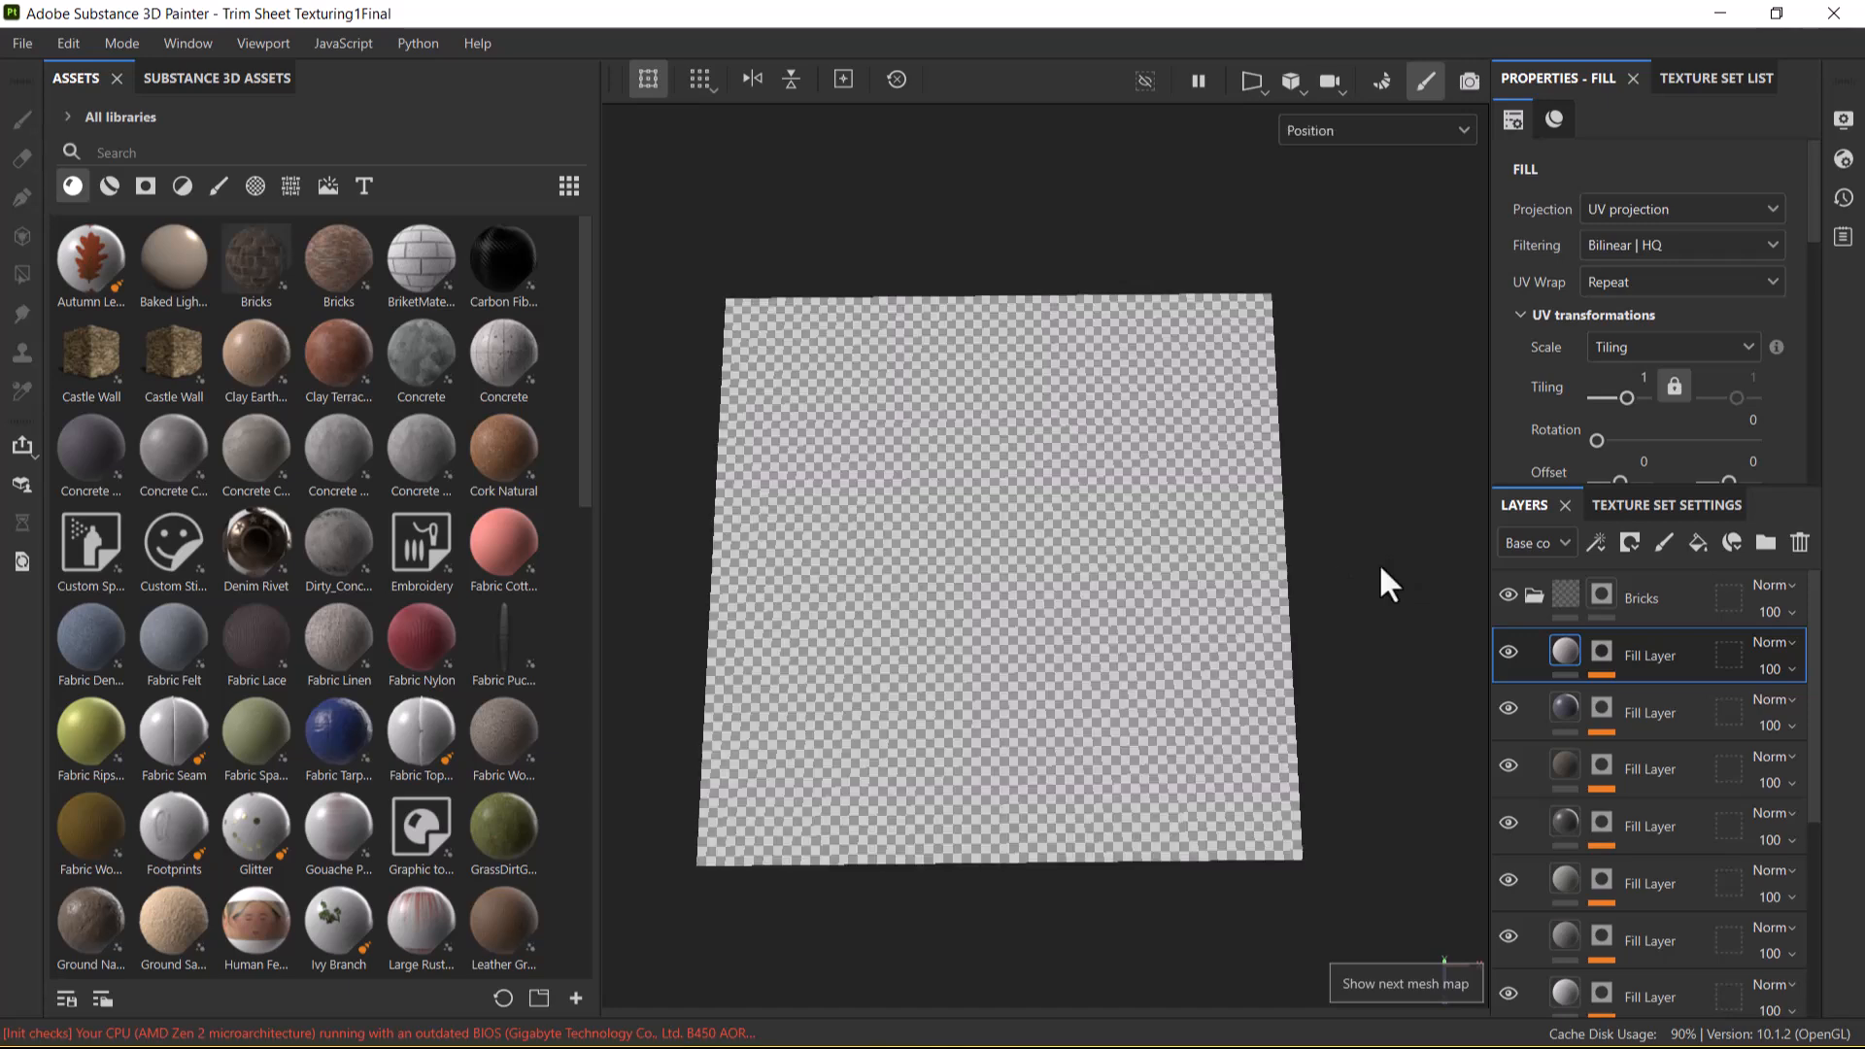
key(m)
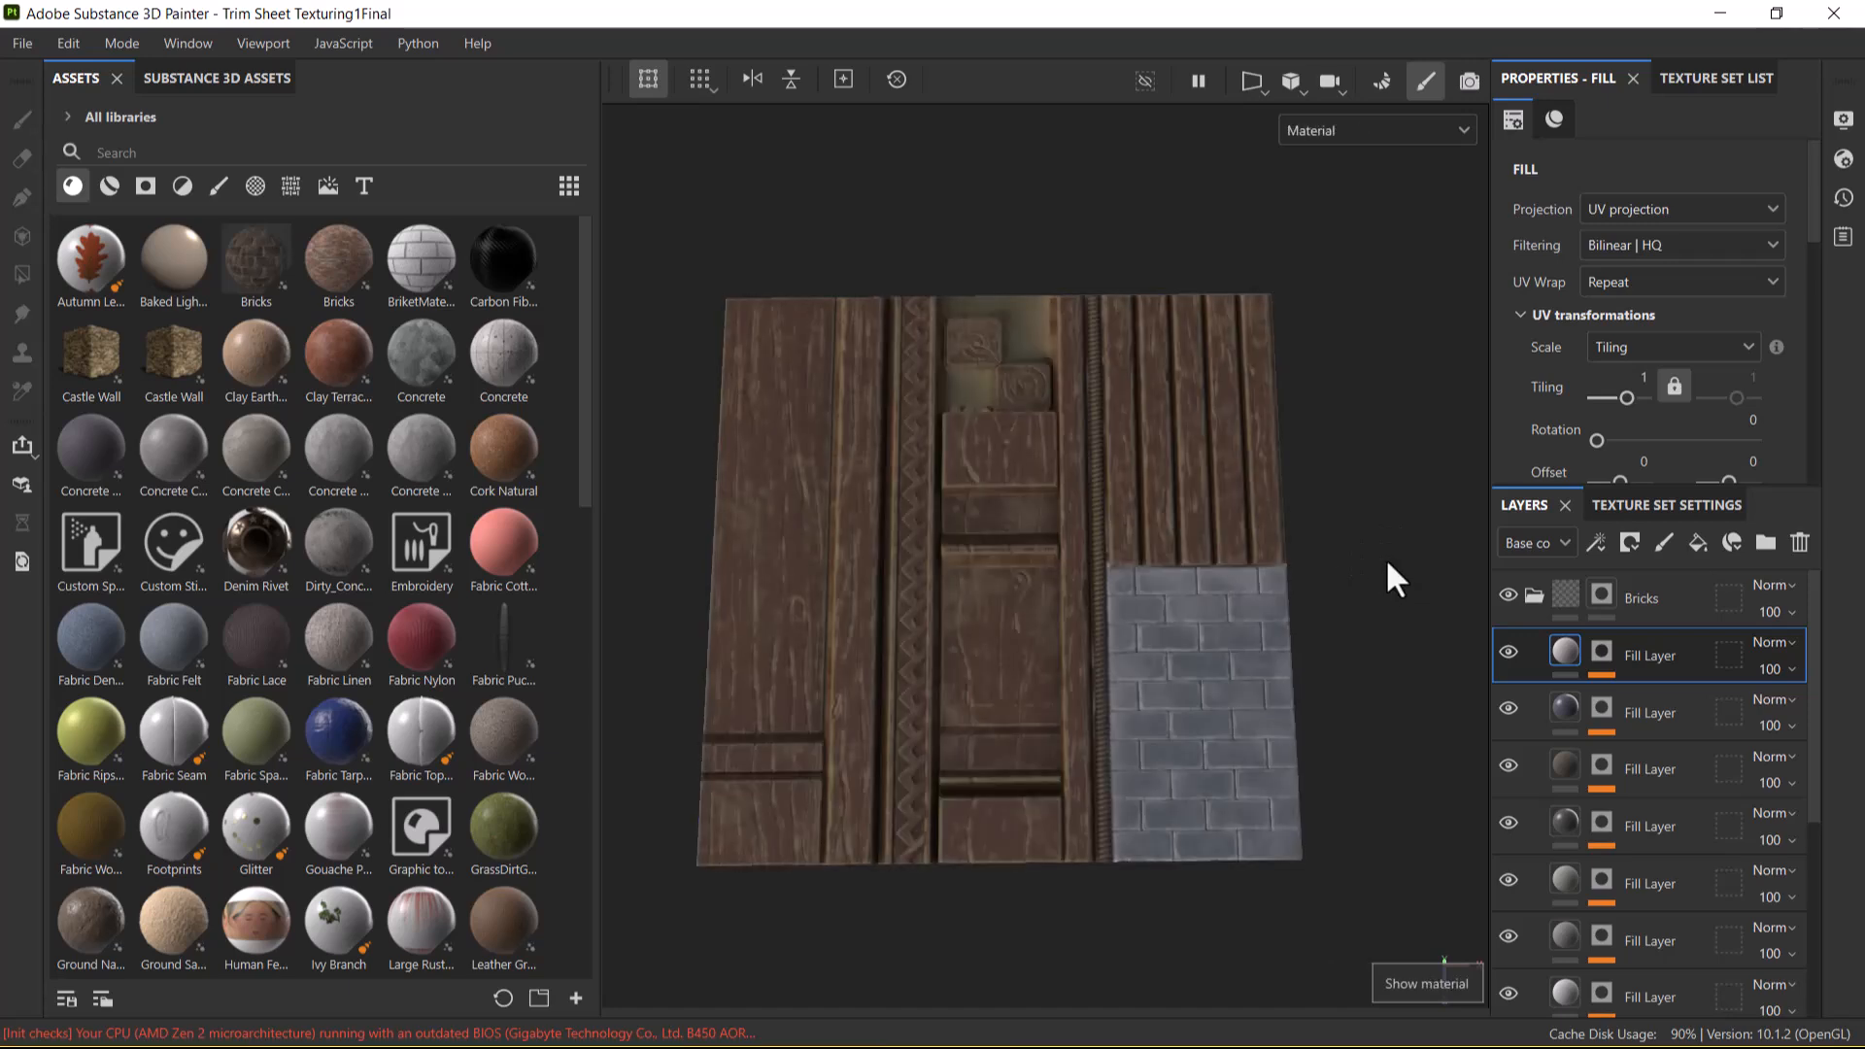
alt+drag(1366, 525, 1364, 555)
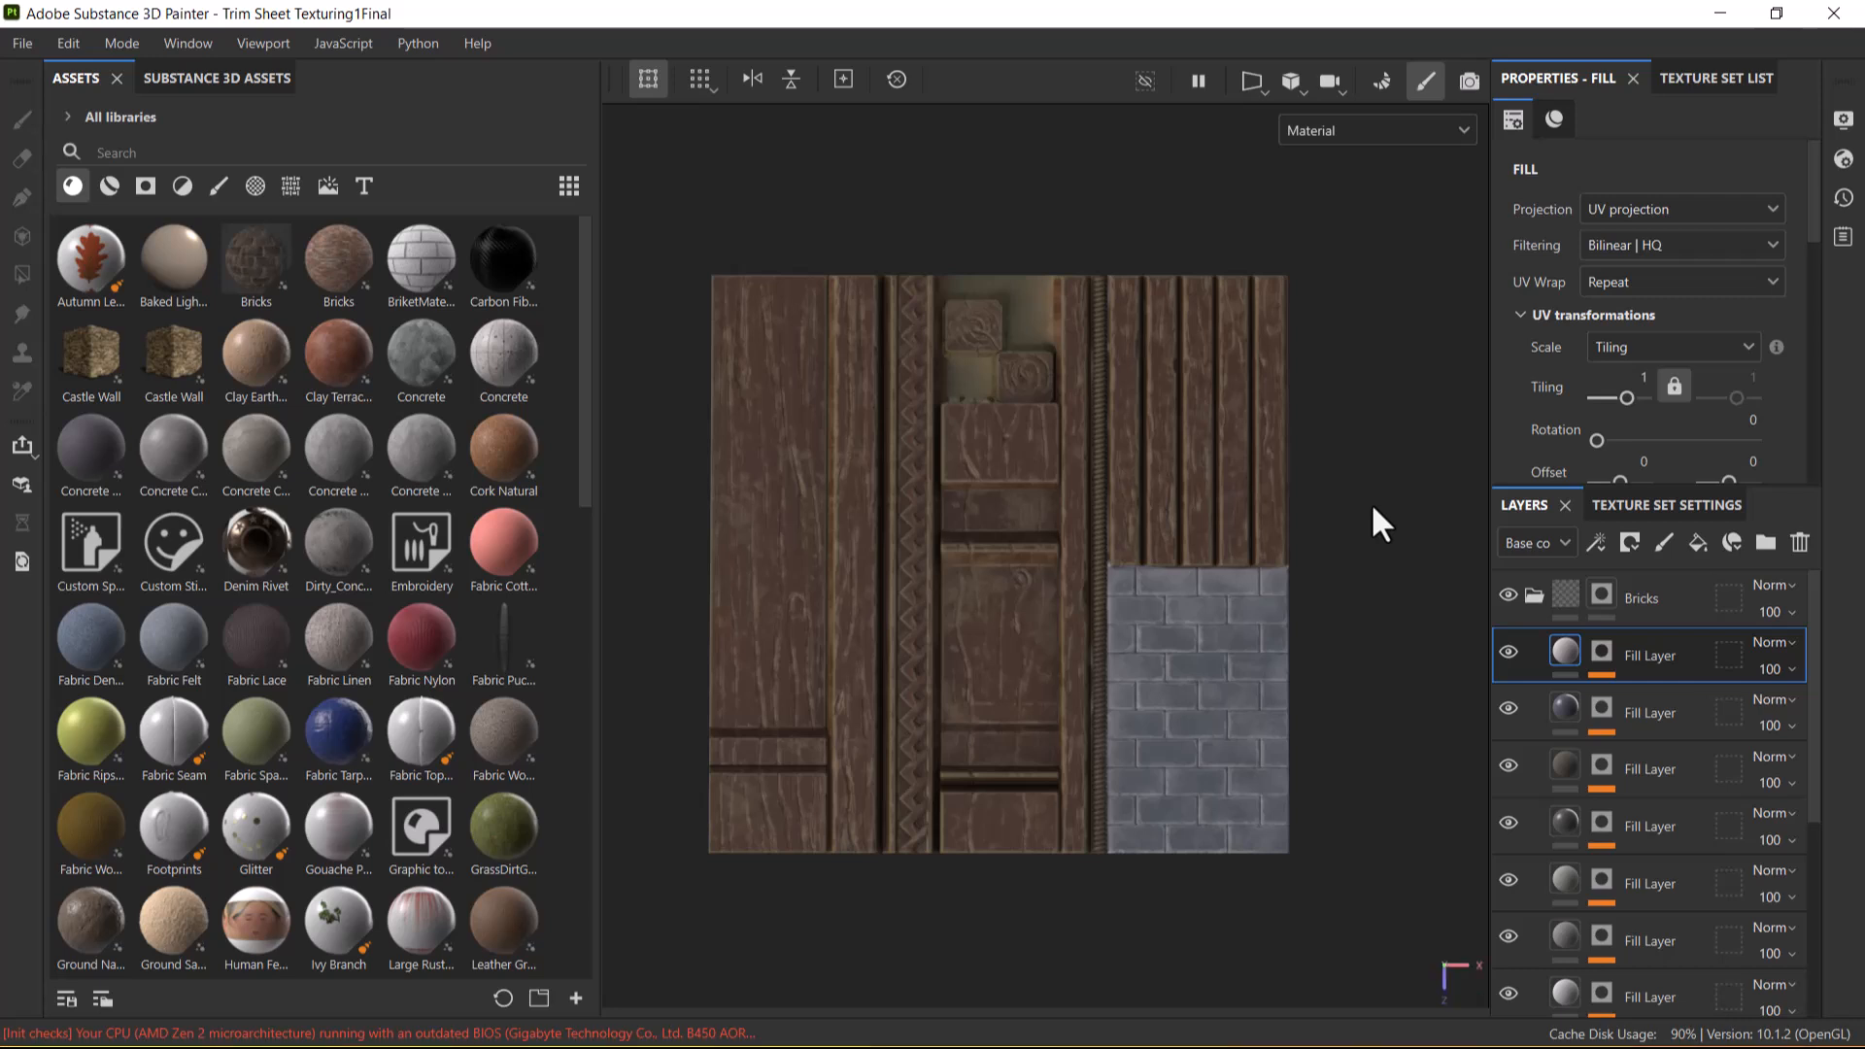
Start exporting the mesh with the offered options and choose the Trimsheet folder inside Dragon's Rise as its destination.
click(20, 39)
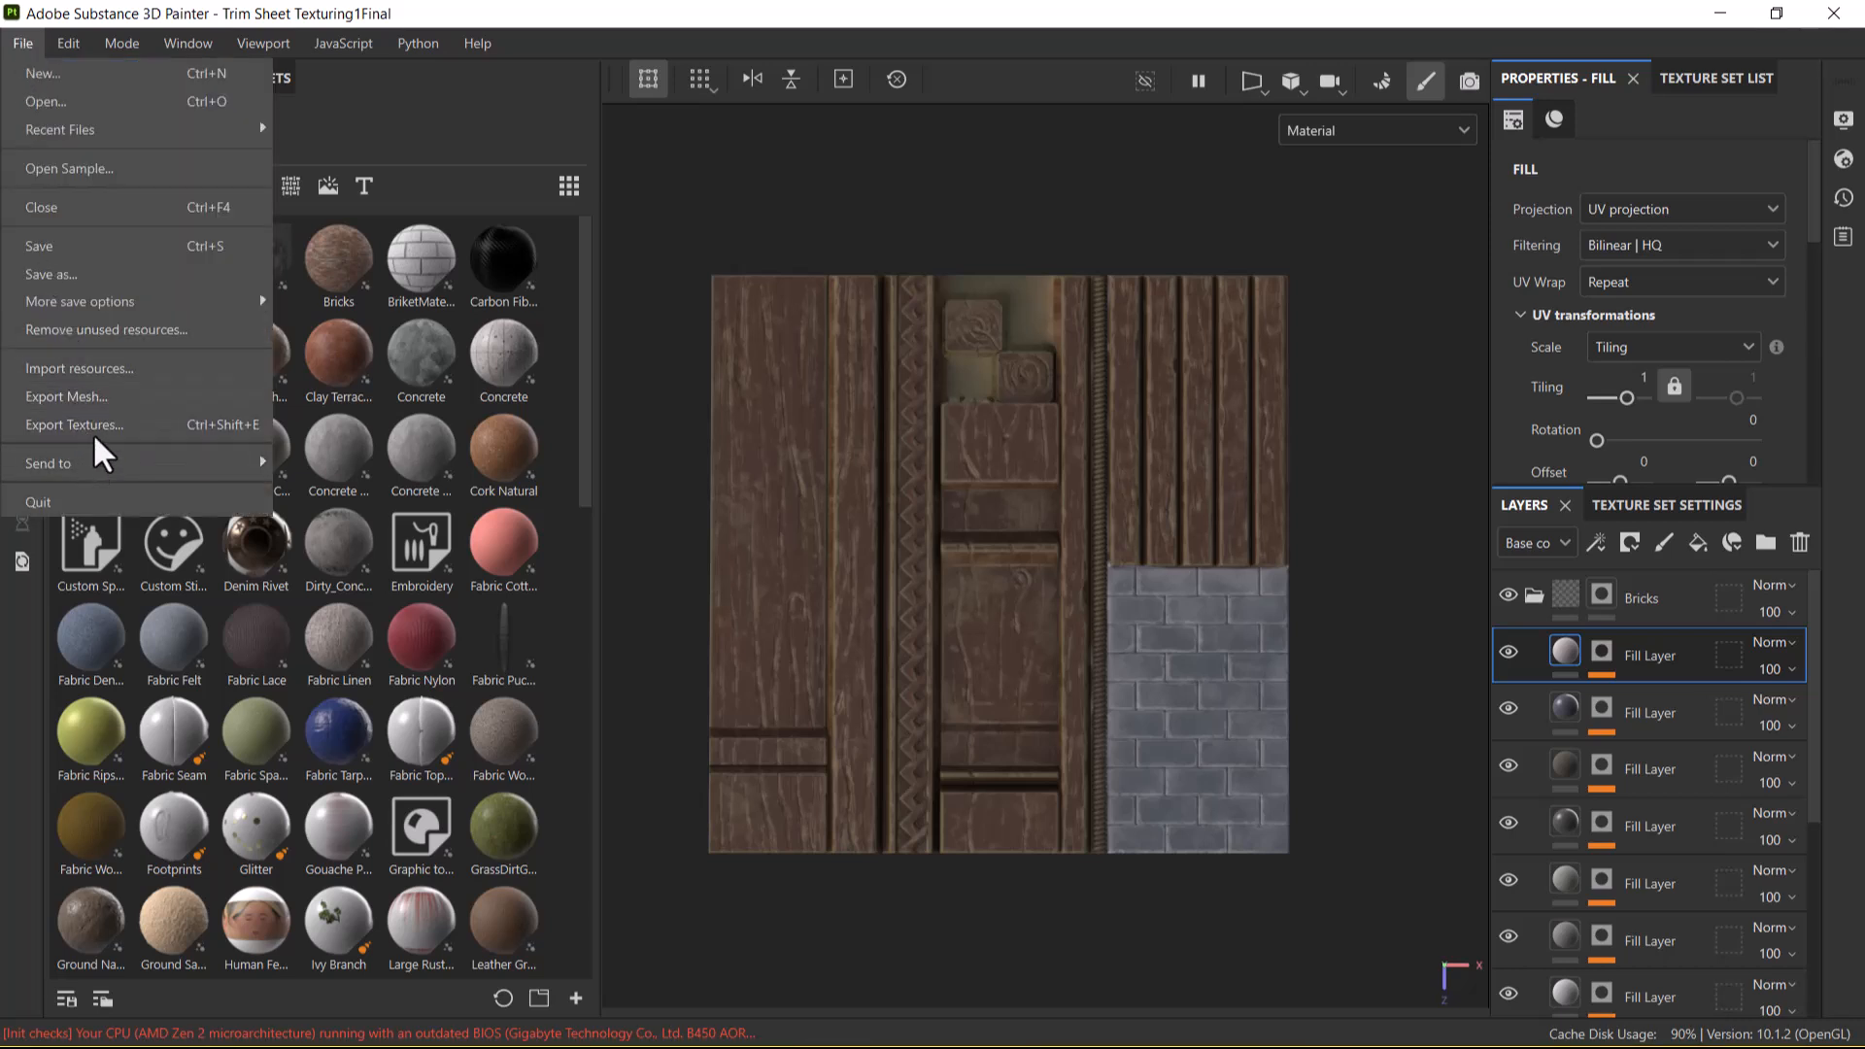
click(107, 397)
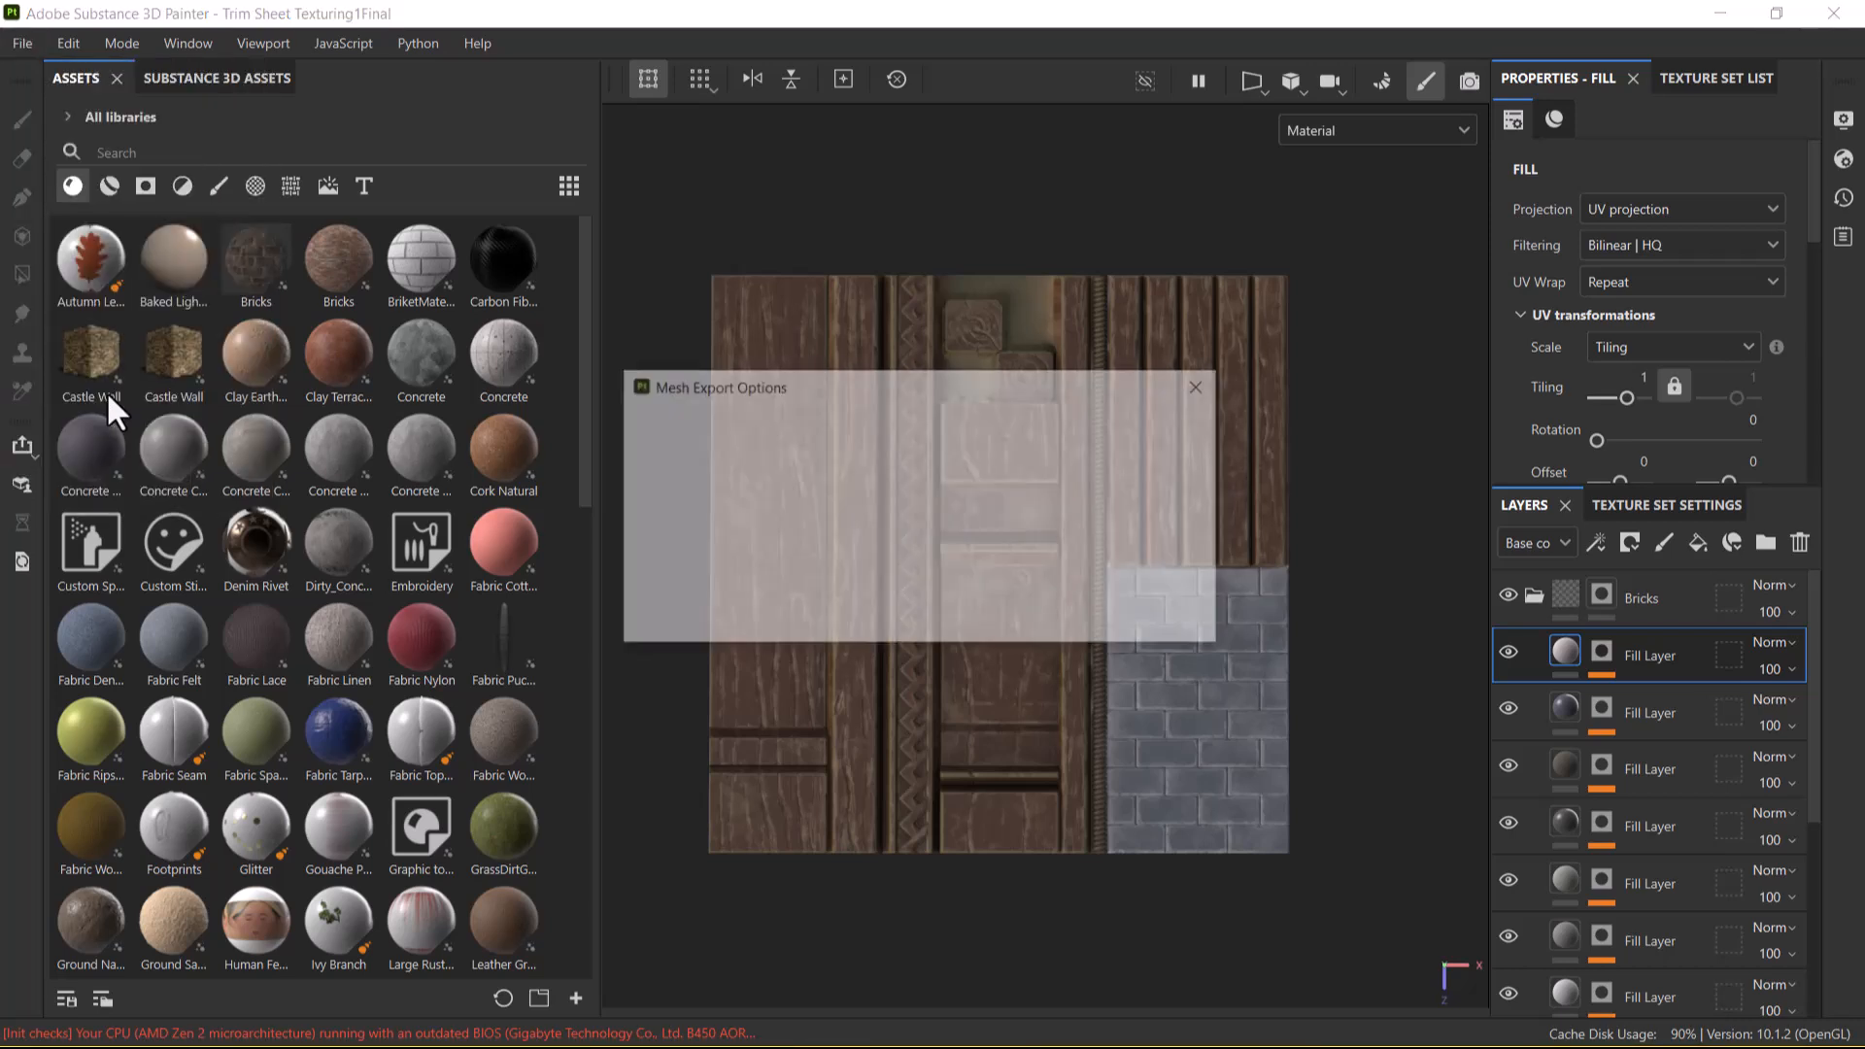
click(1143, 623)
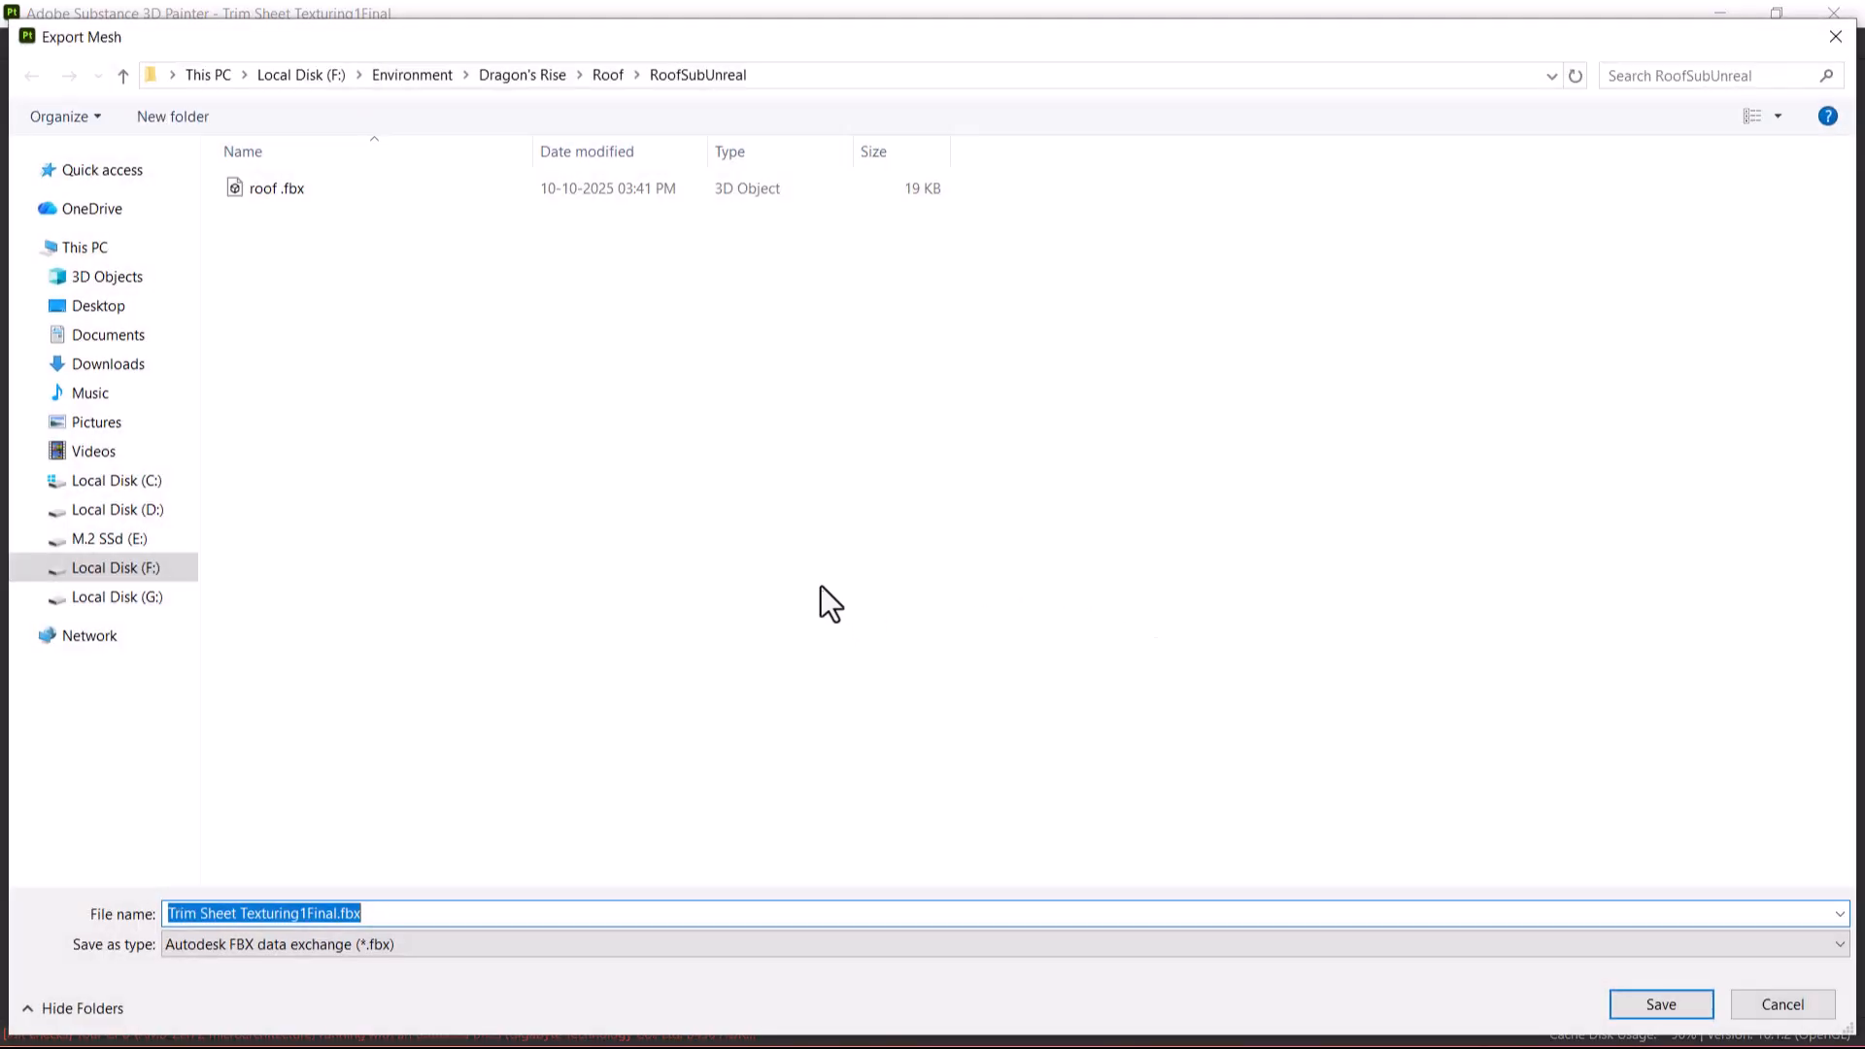
click(611, 74)
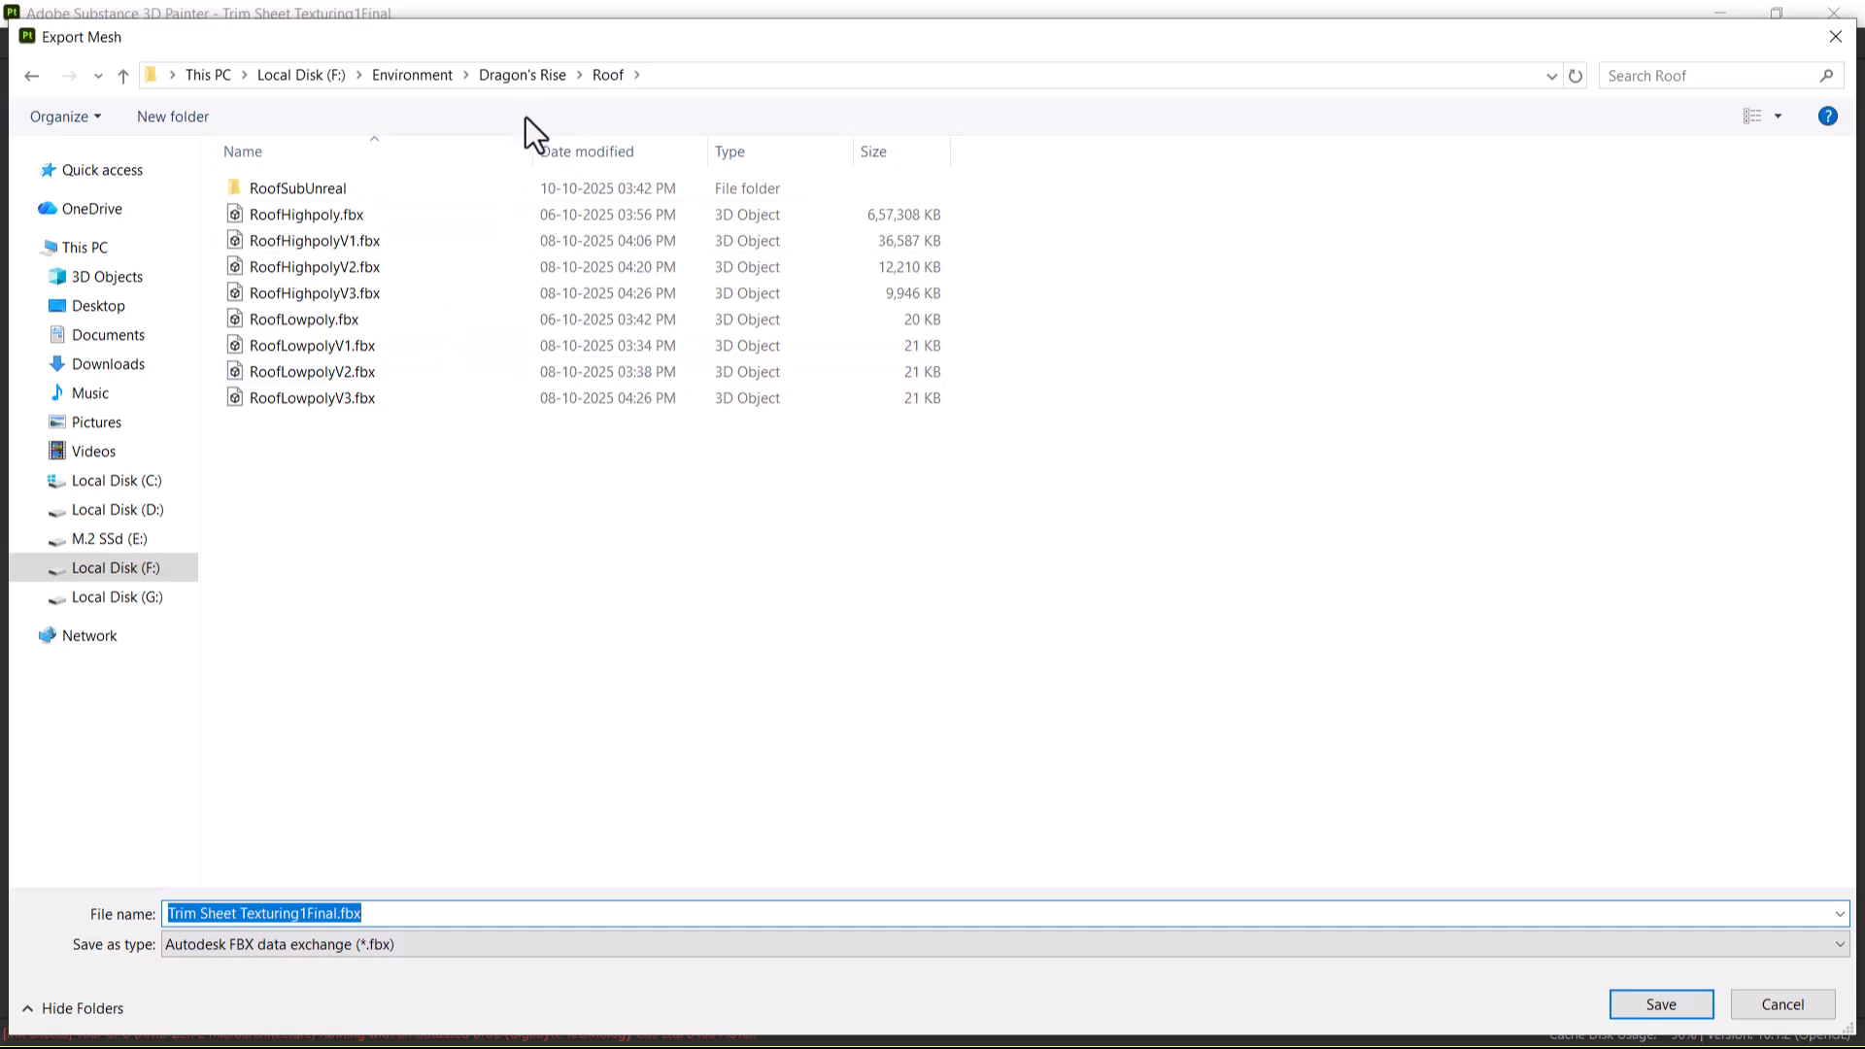
click(525, 73)
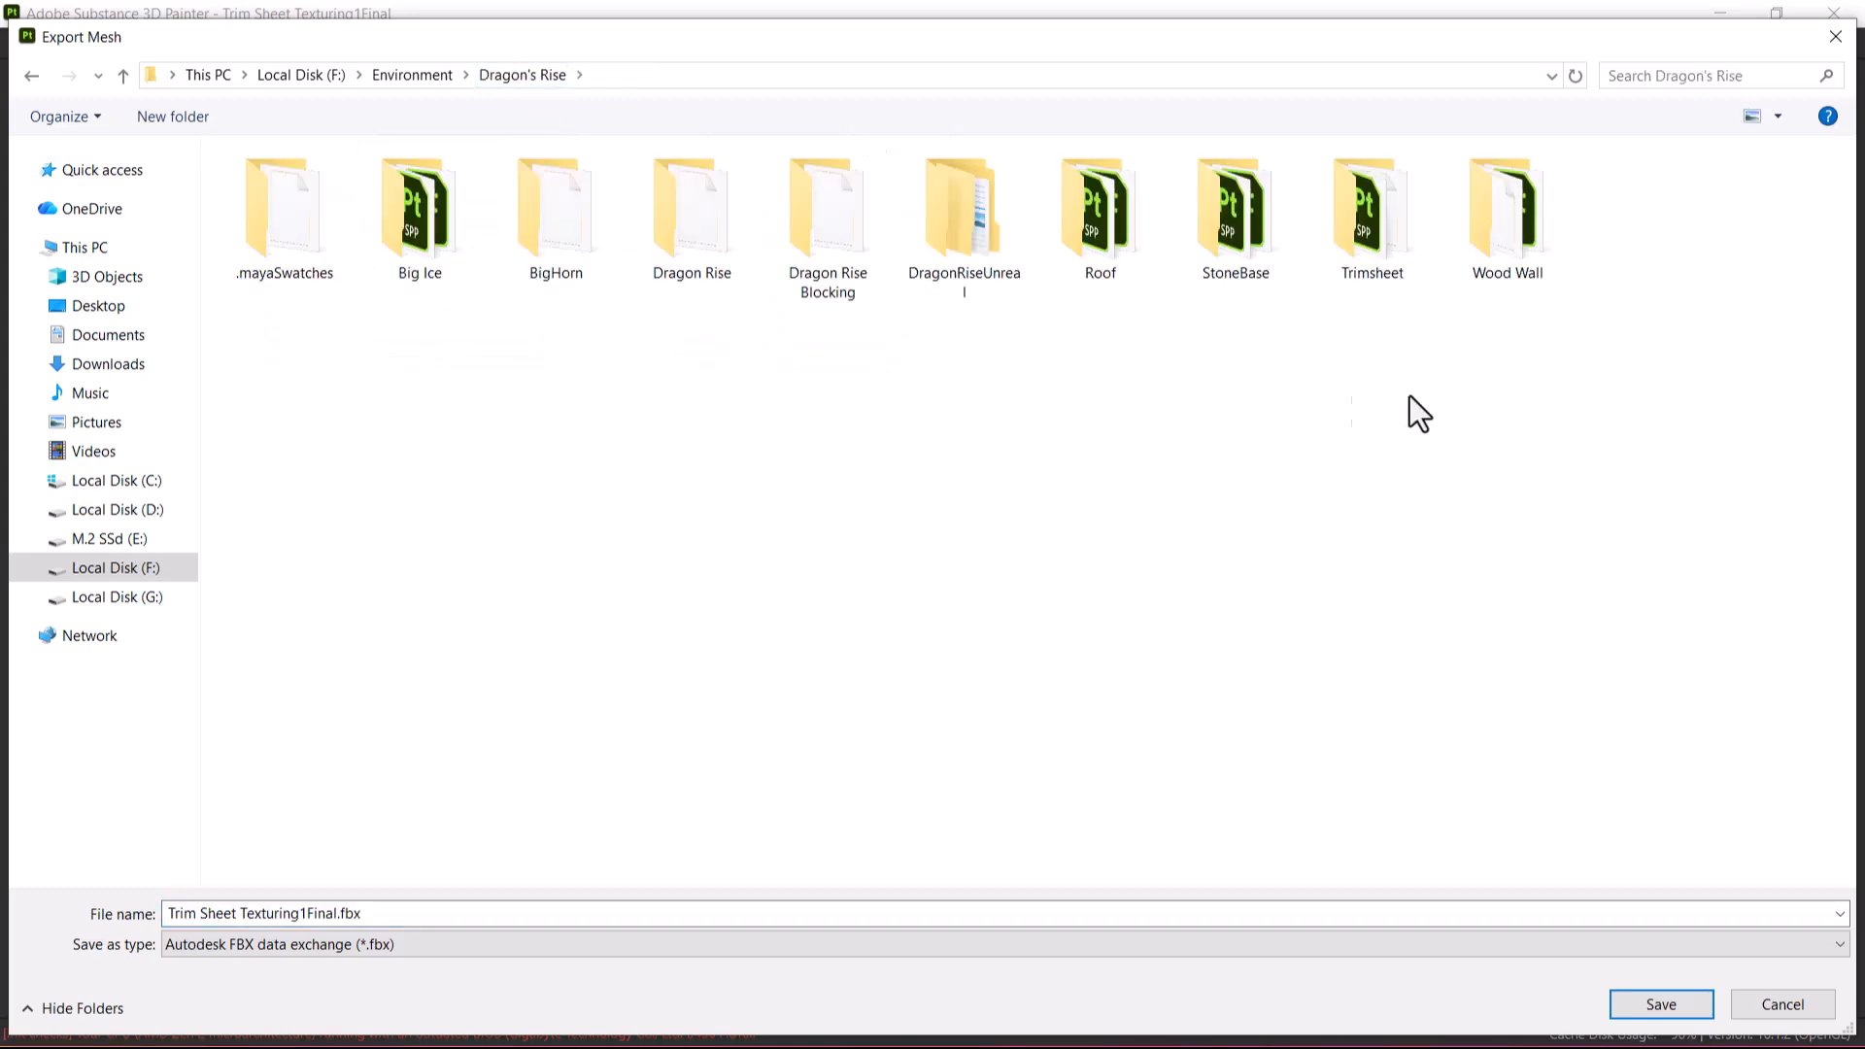
double_click(1385, 263)
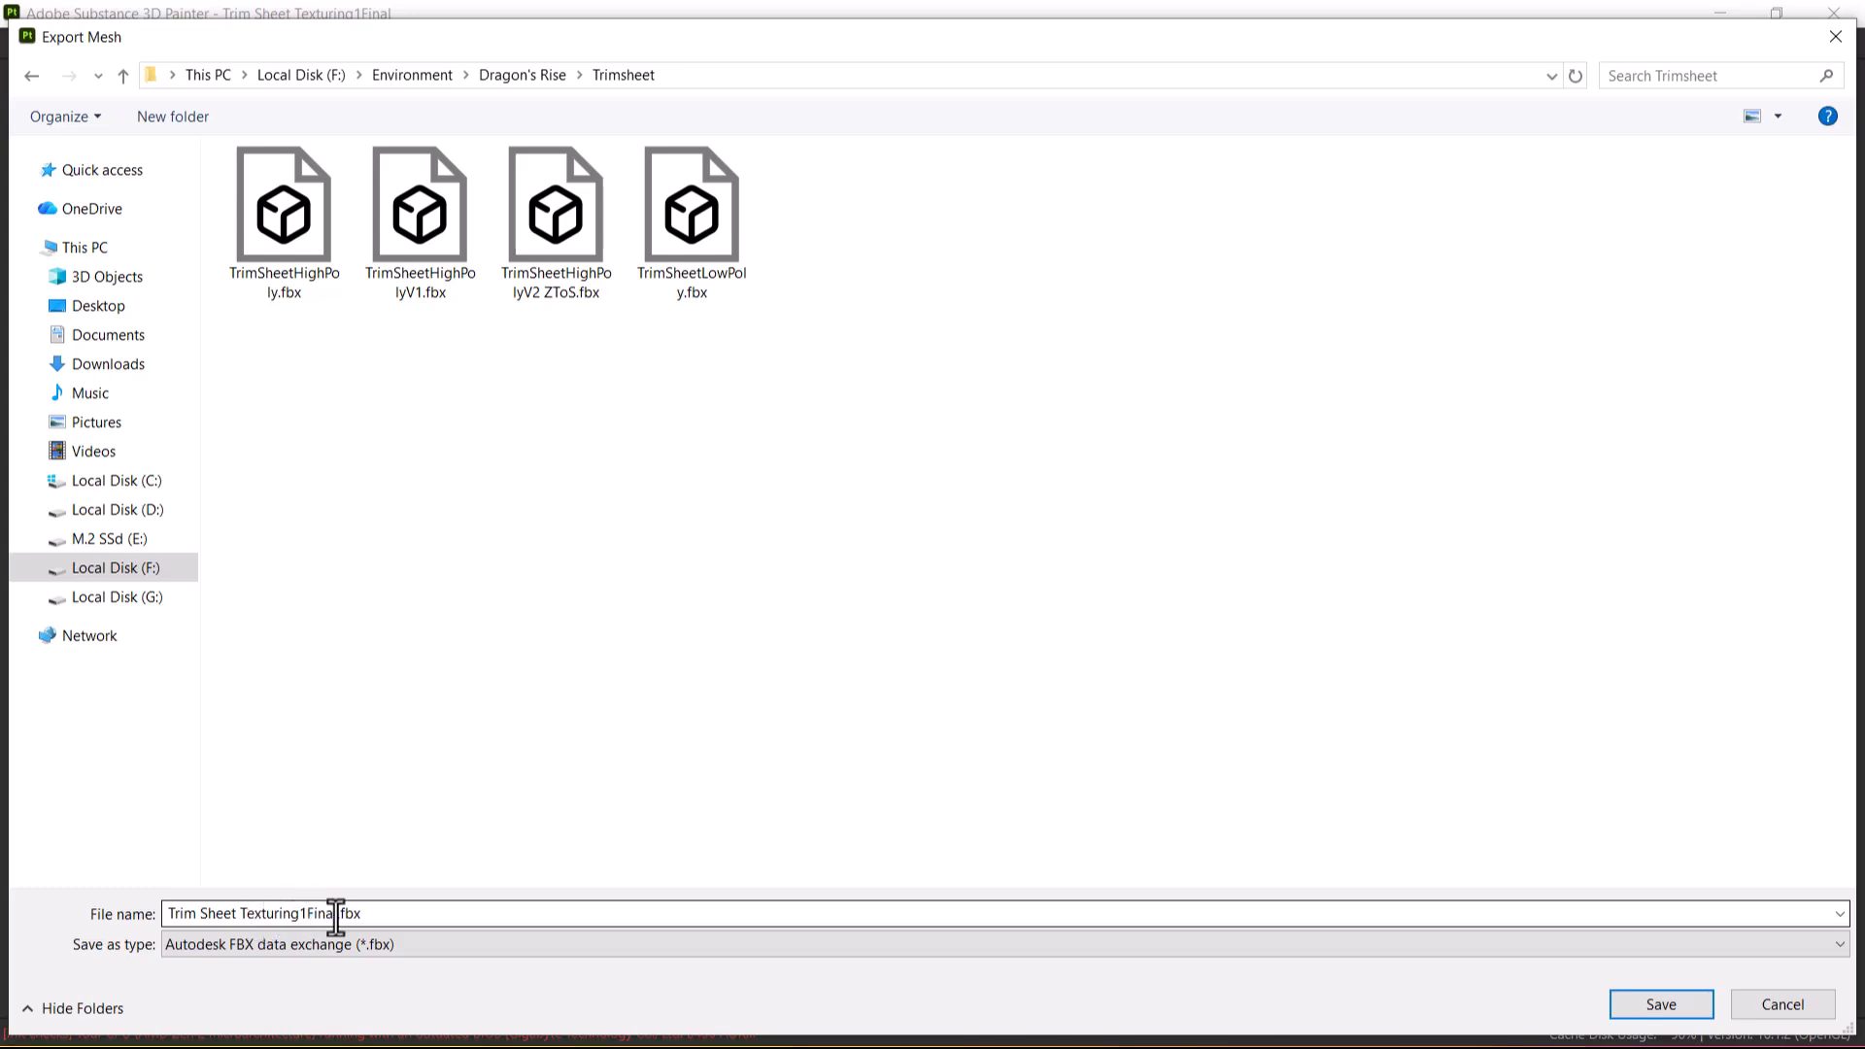
Name the exported mesh file Trim Sheet Texturing.fbx and save it.
key(ctrl+a)
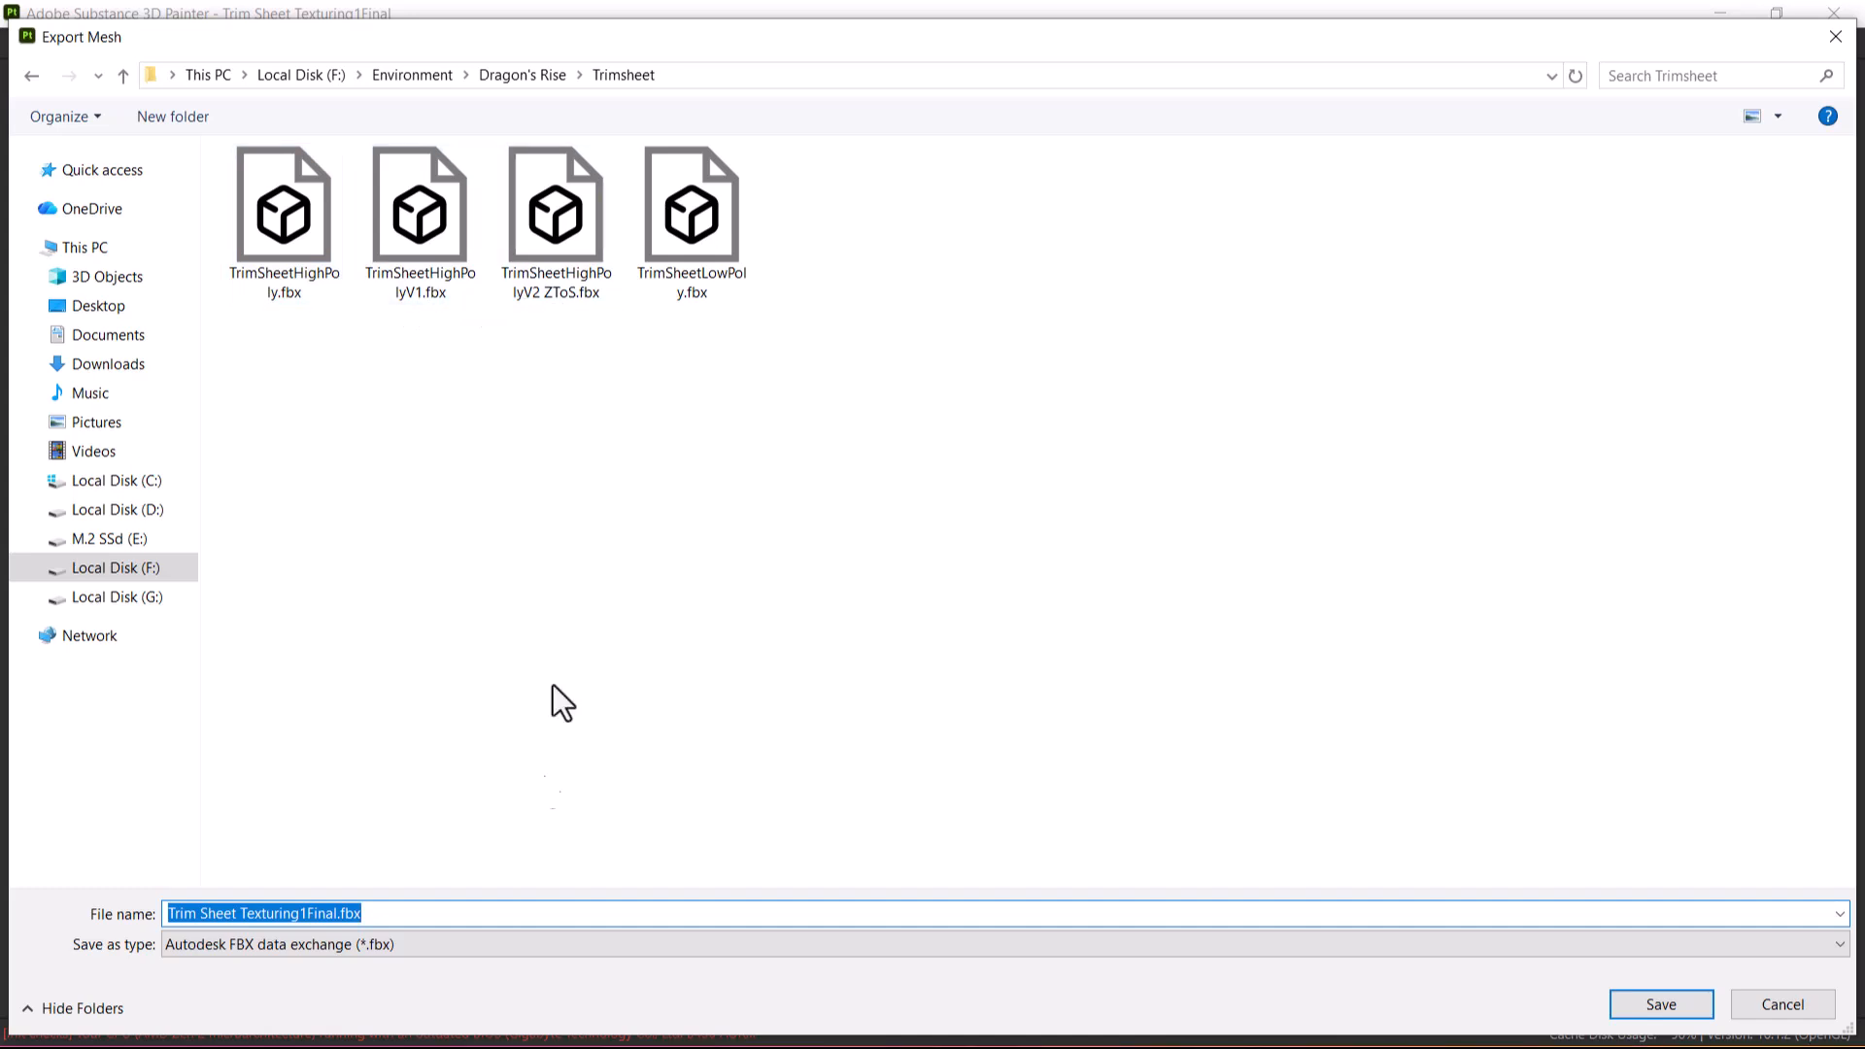
click(335, 914)
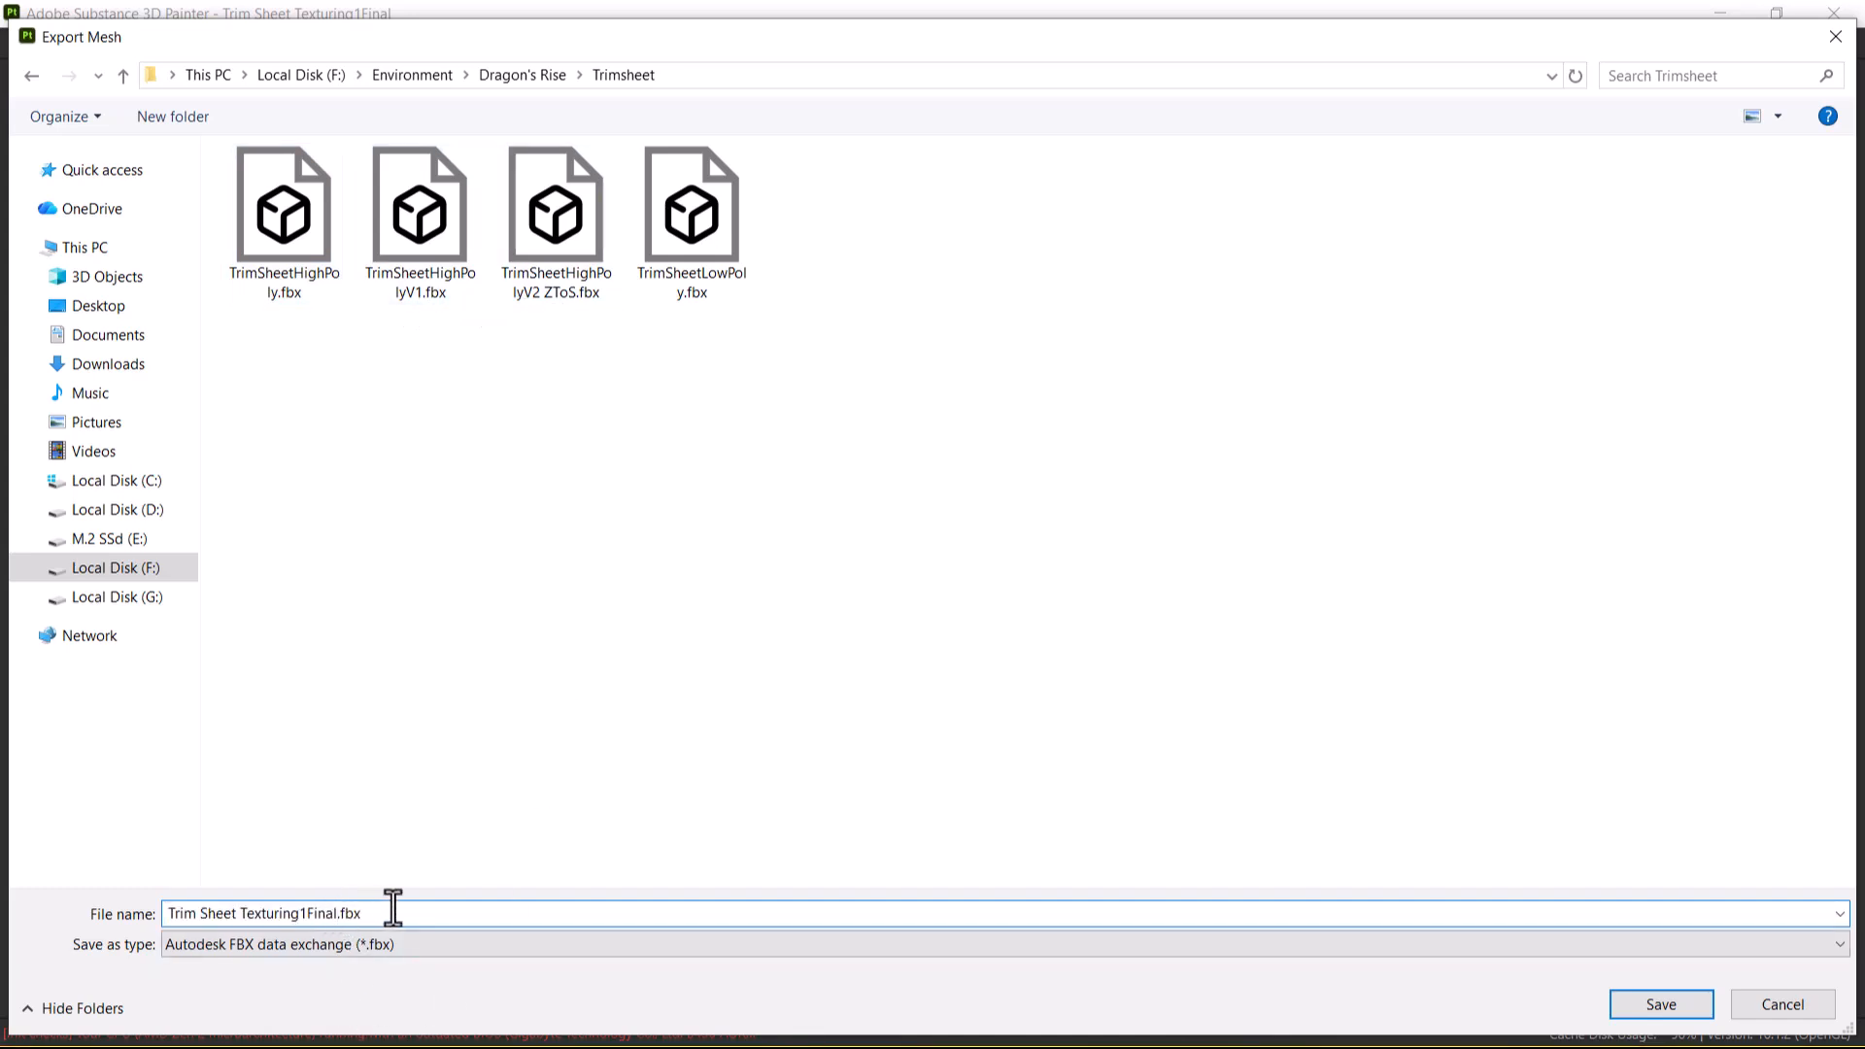
key(BackSpace)
key(BackSpace)
key(BackSpace)
key(BackSpace)
key(BackSpace)
key(BackSpace)
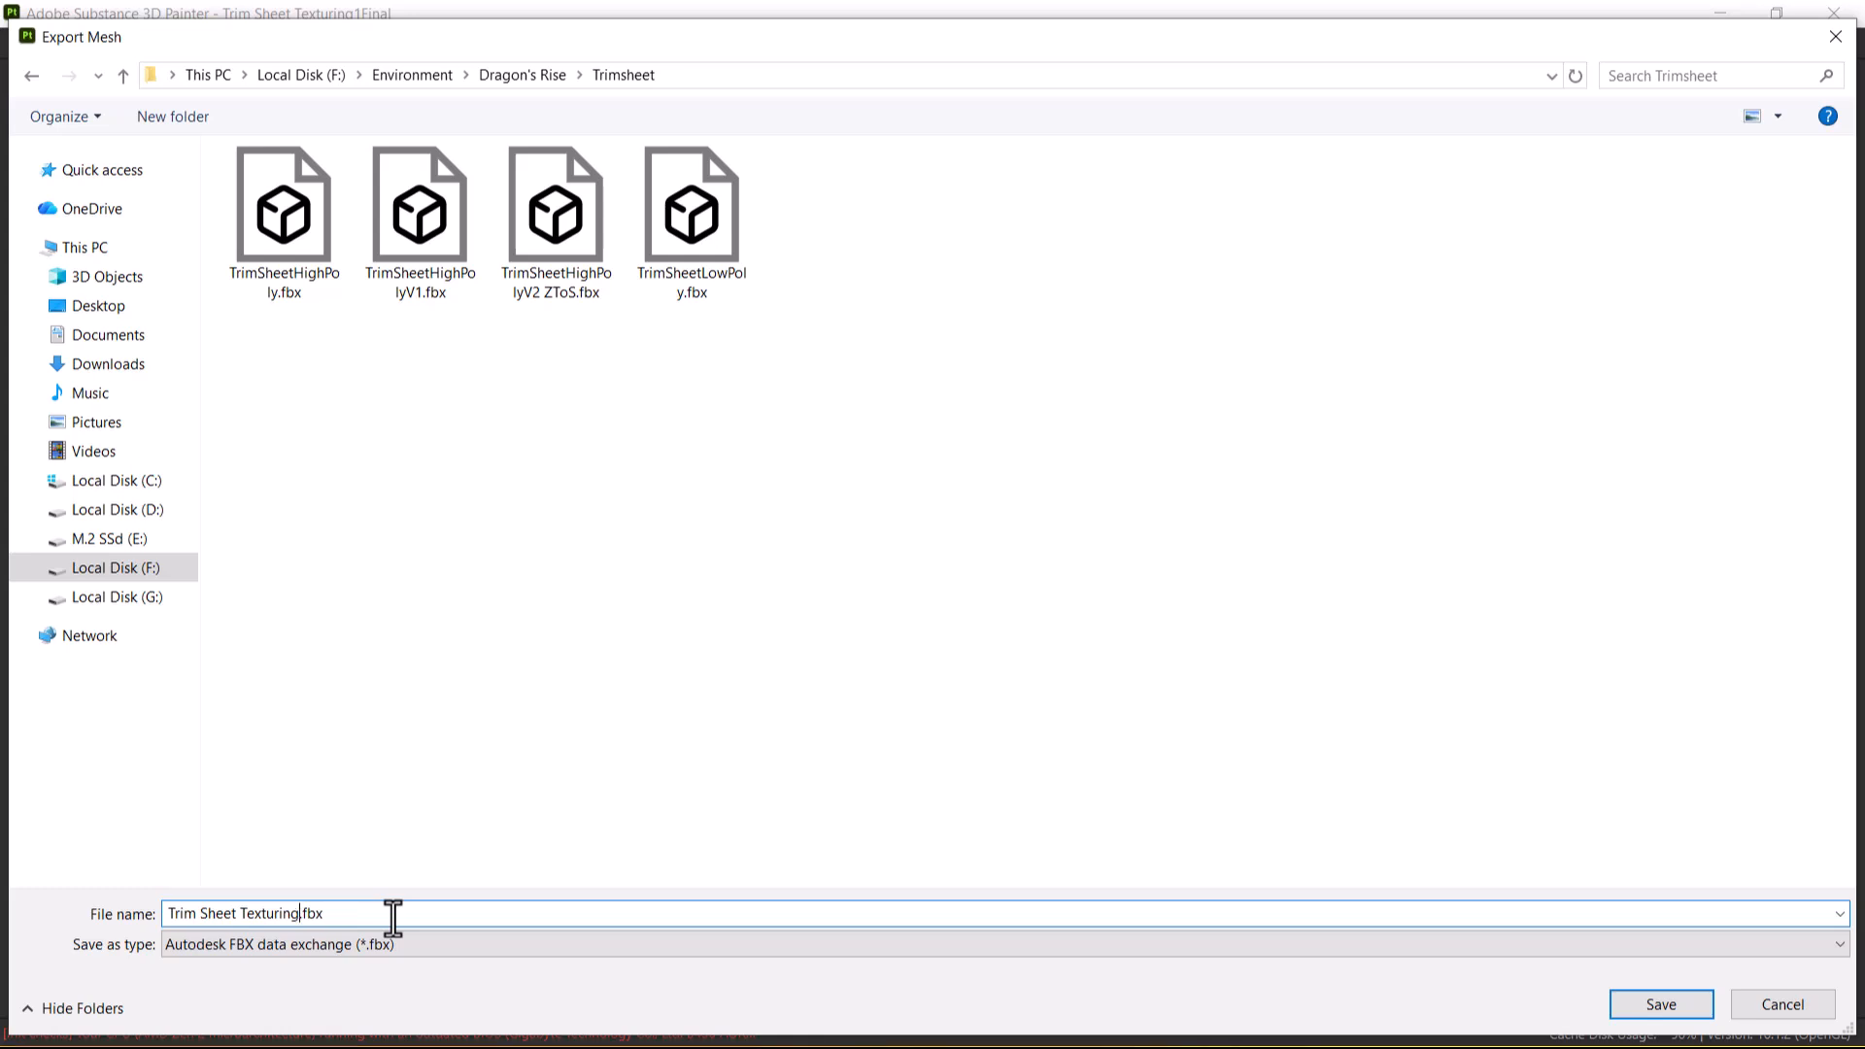
key(Return)
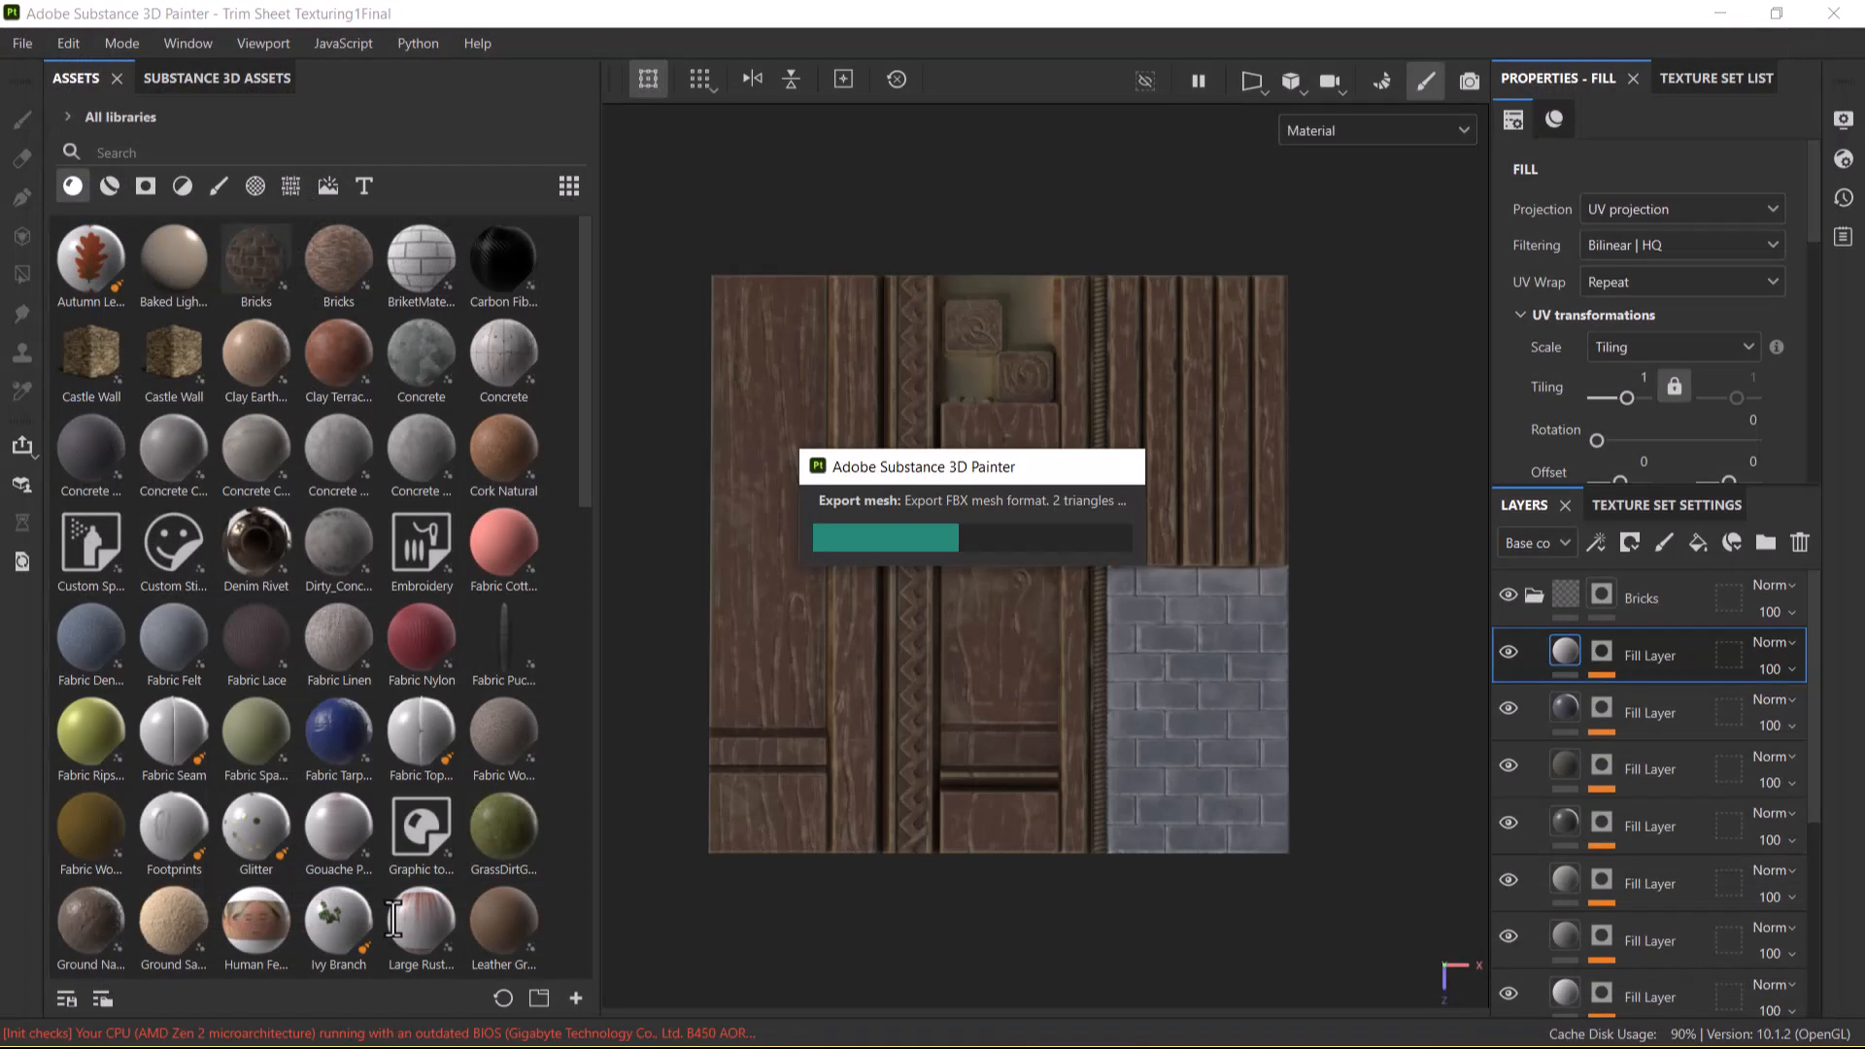
key(Return)
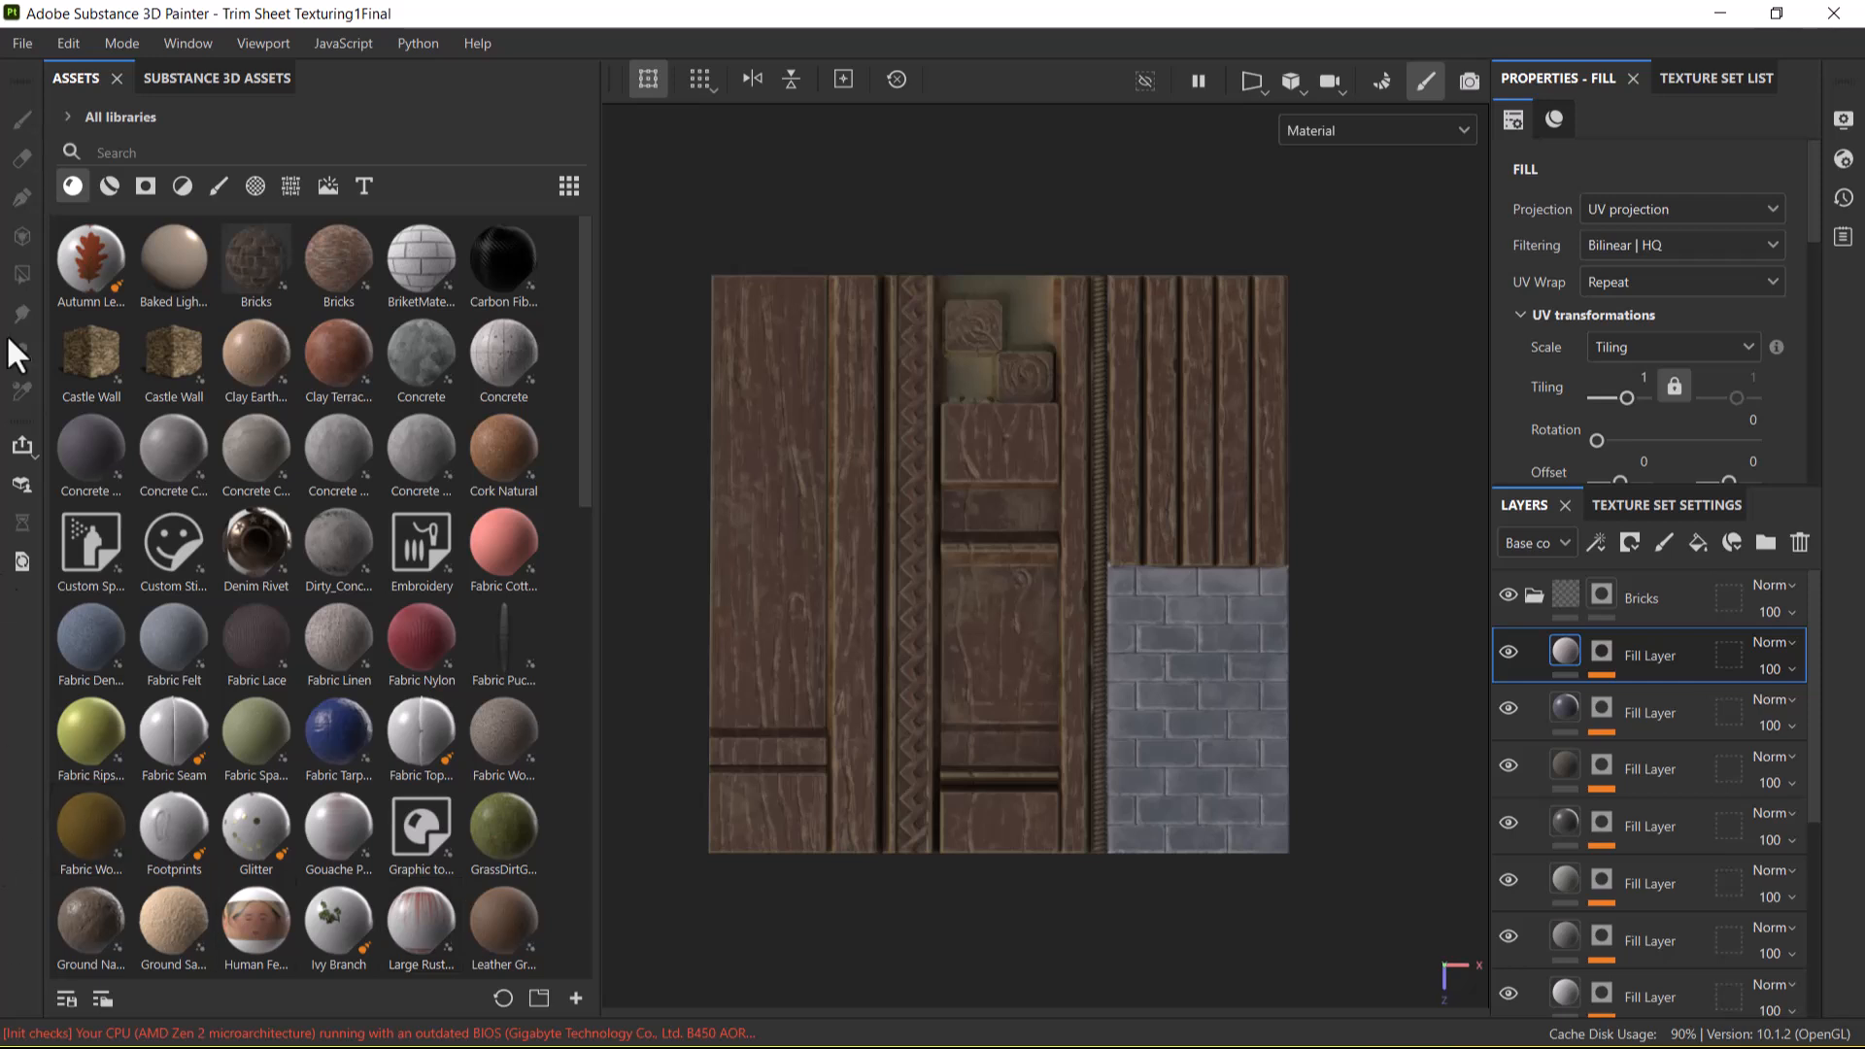
Open the texture export settings and start choosing the output directory.
click(16, 44)
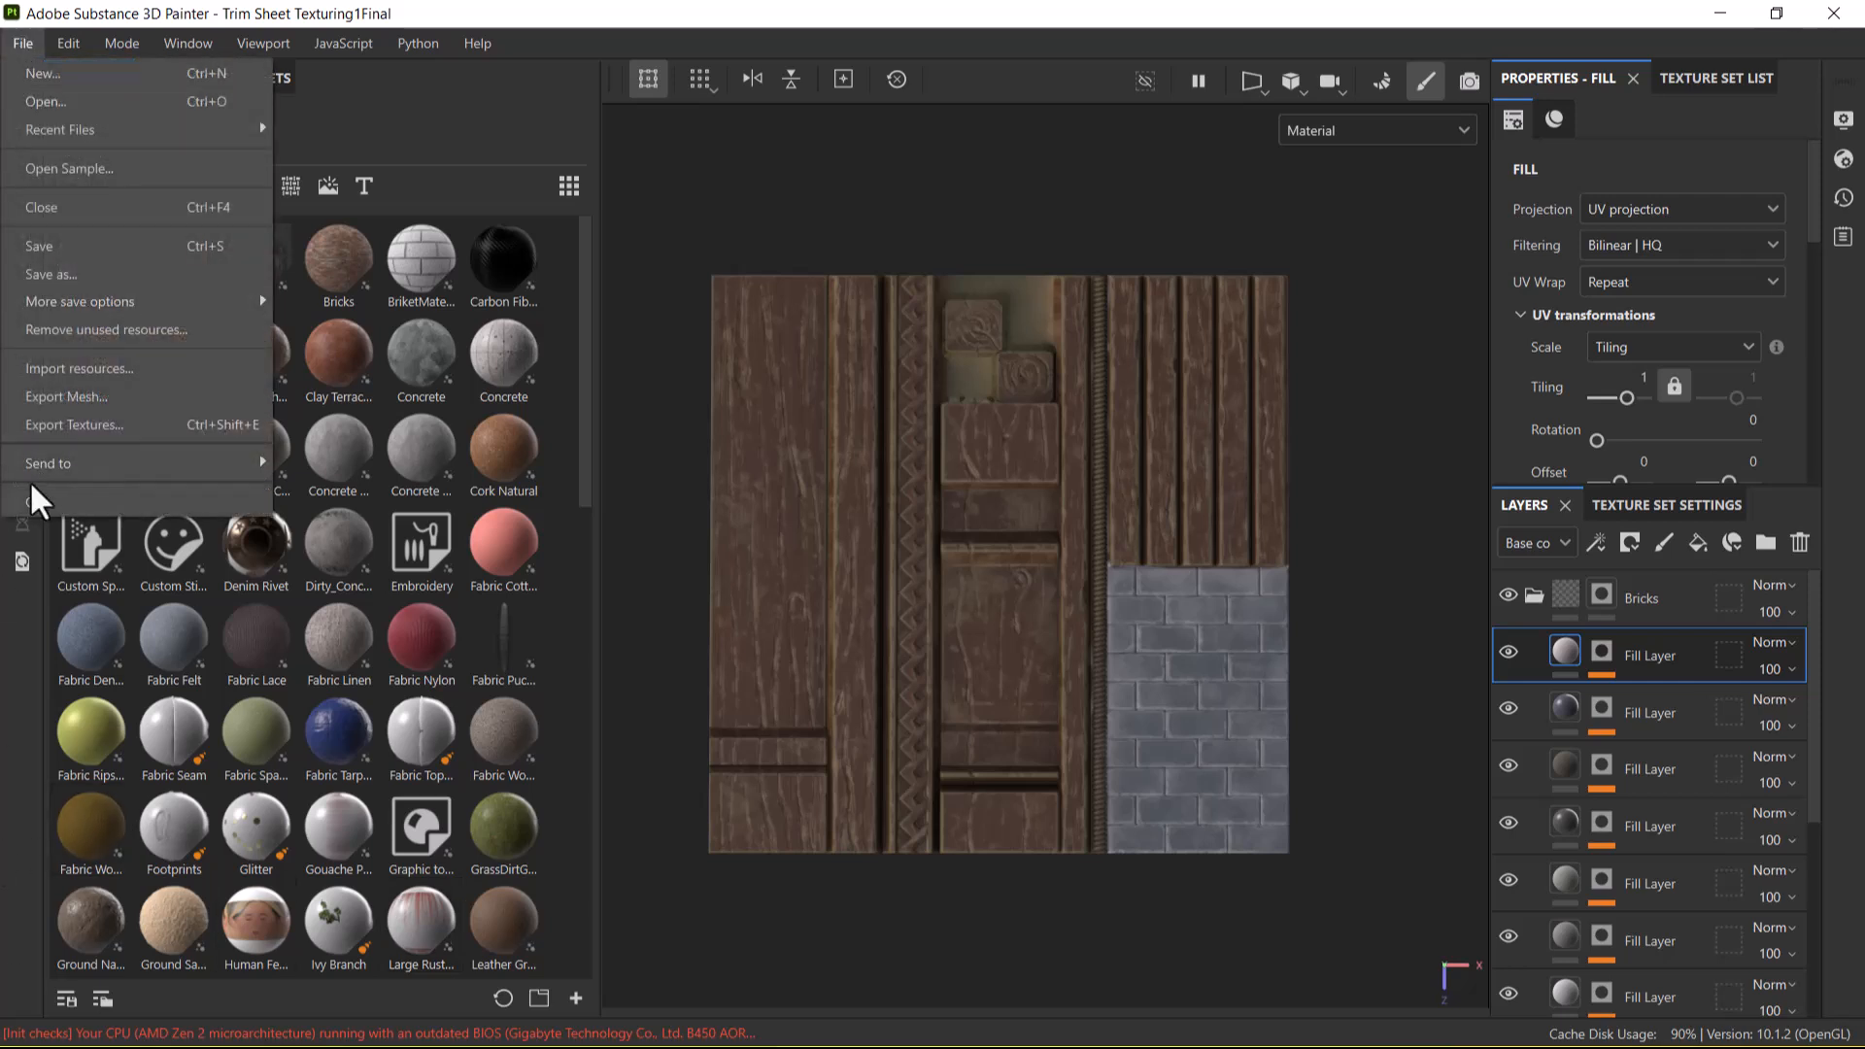
click(88, 425)
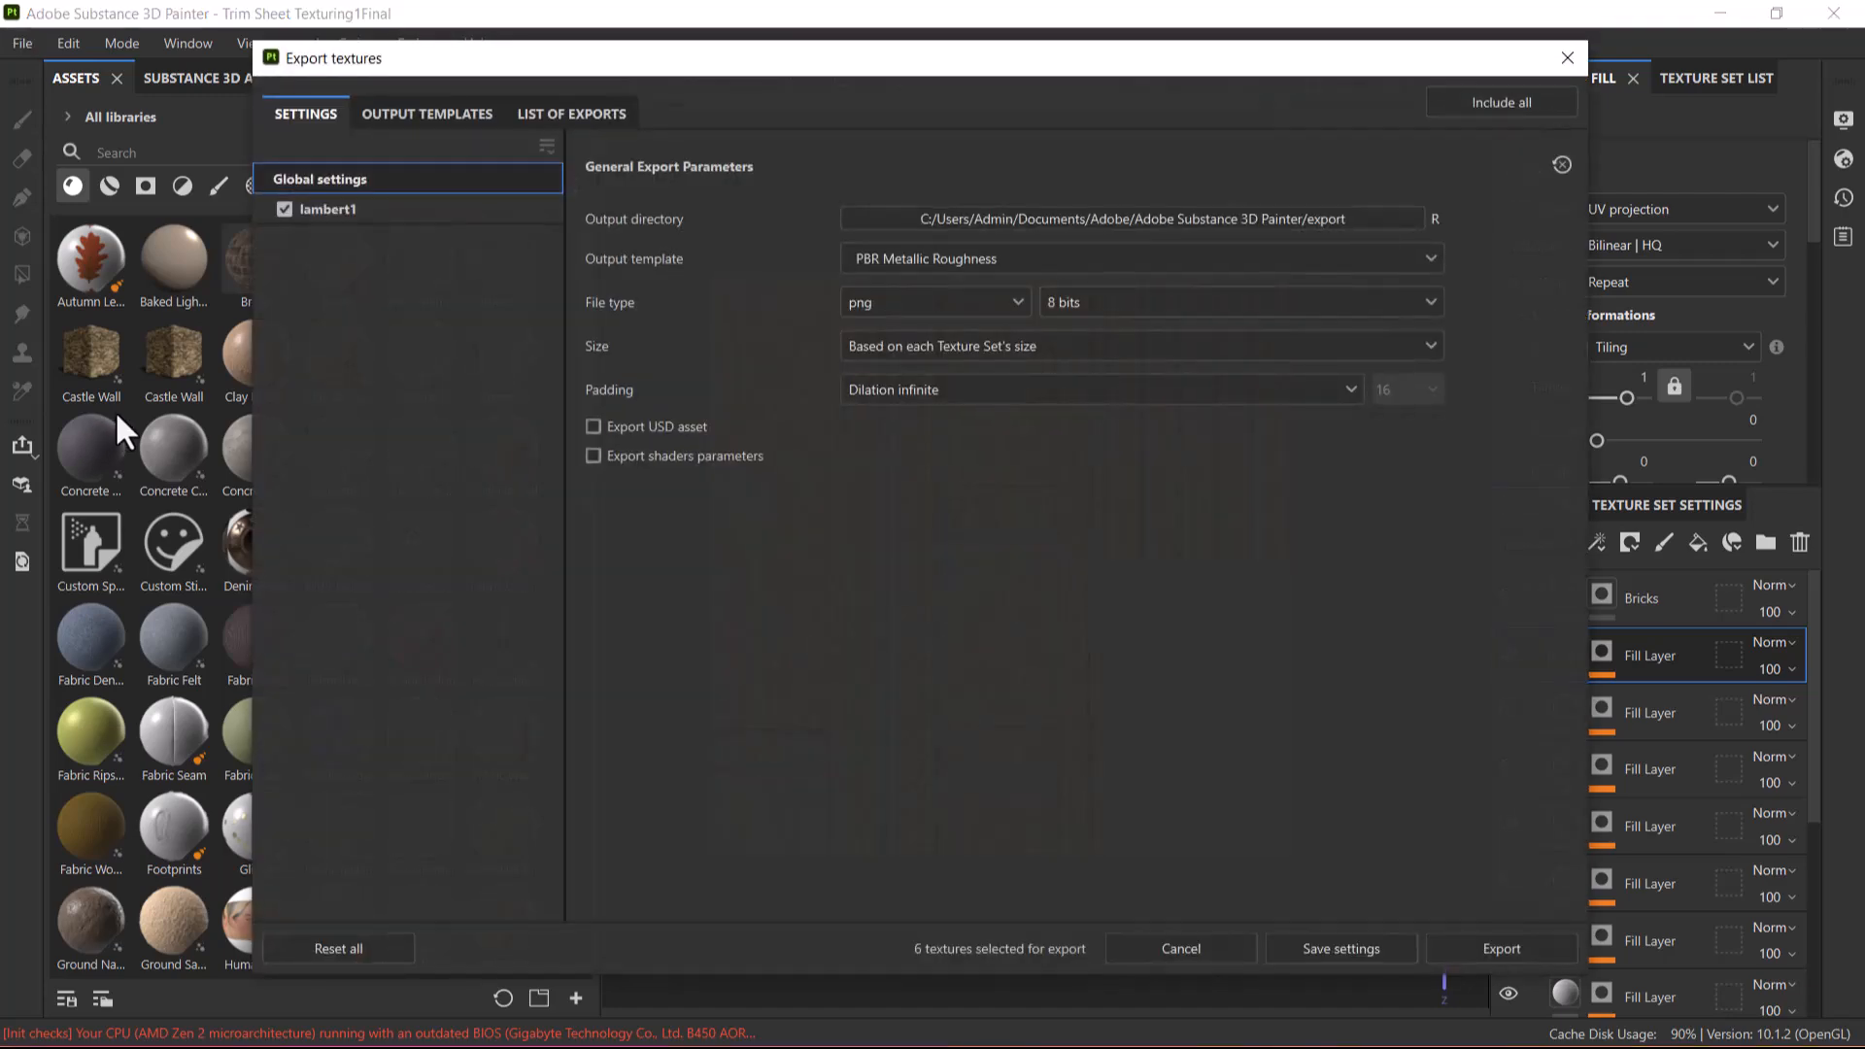
click(1229, 216)
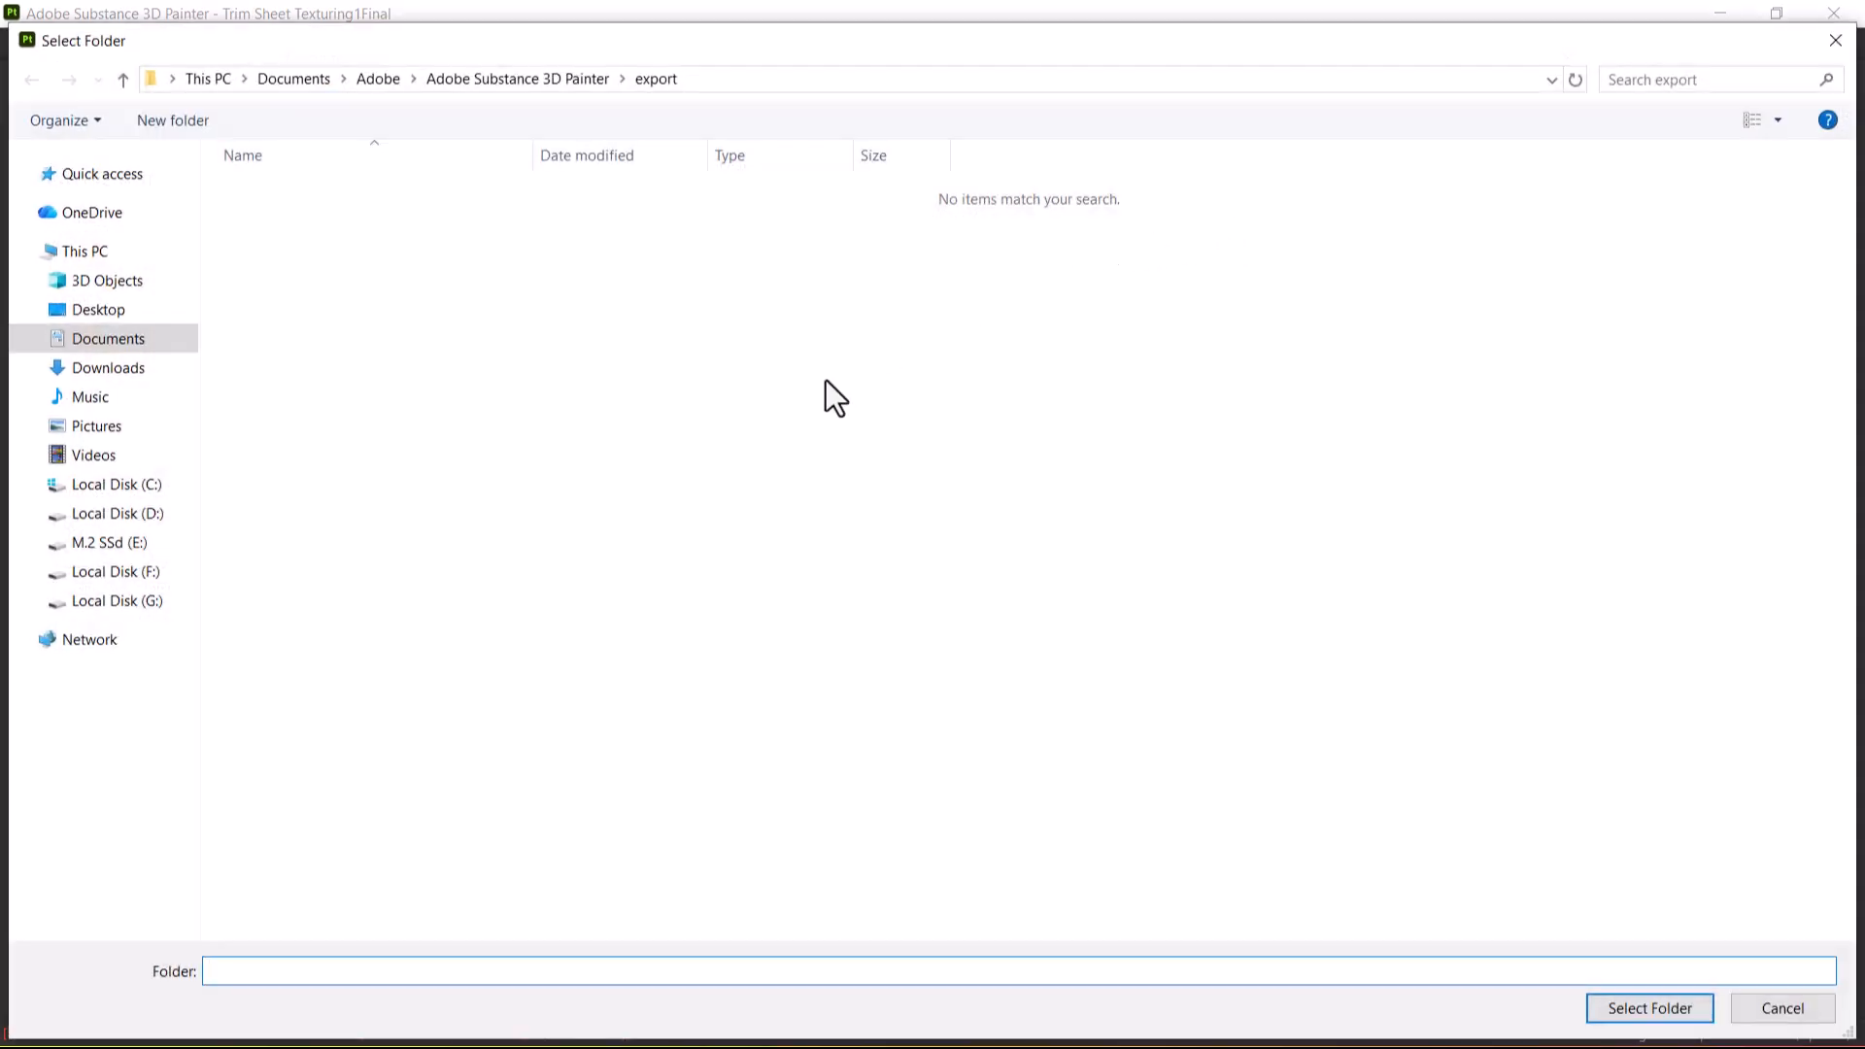
Switch to the File Explorer window showing Dragon's Rise and open its Trimsheet folder.
key(alt+Tab)
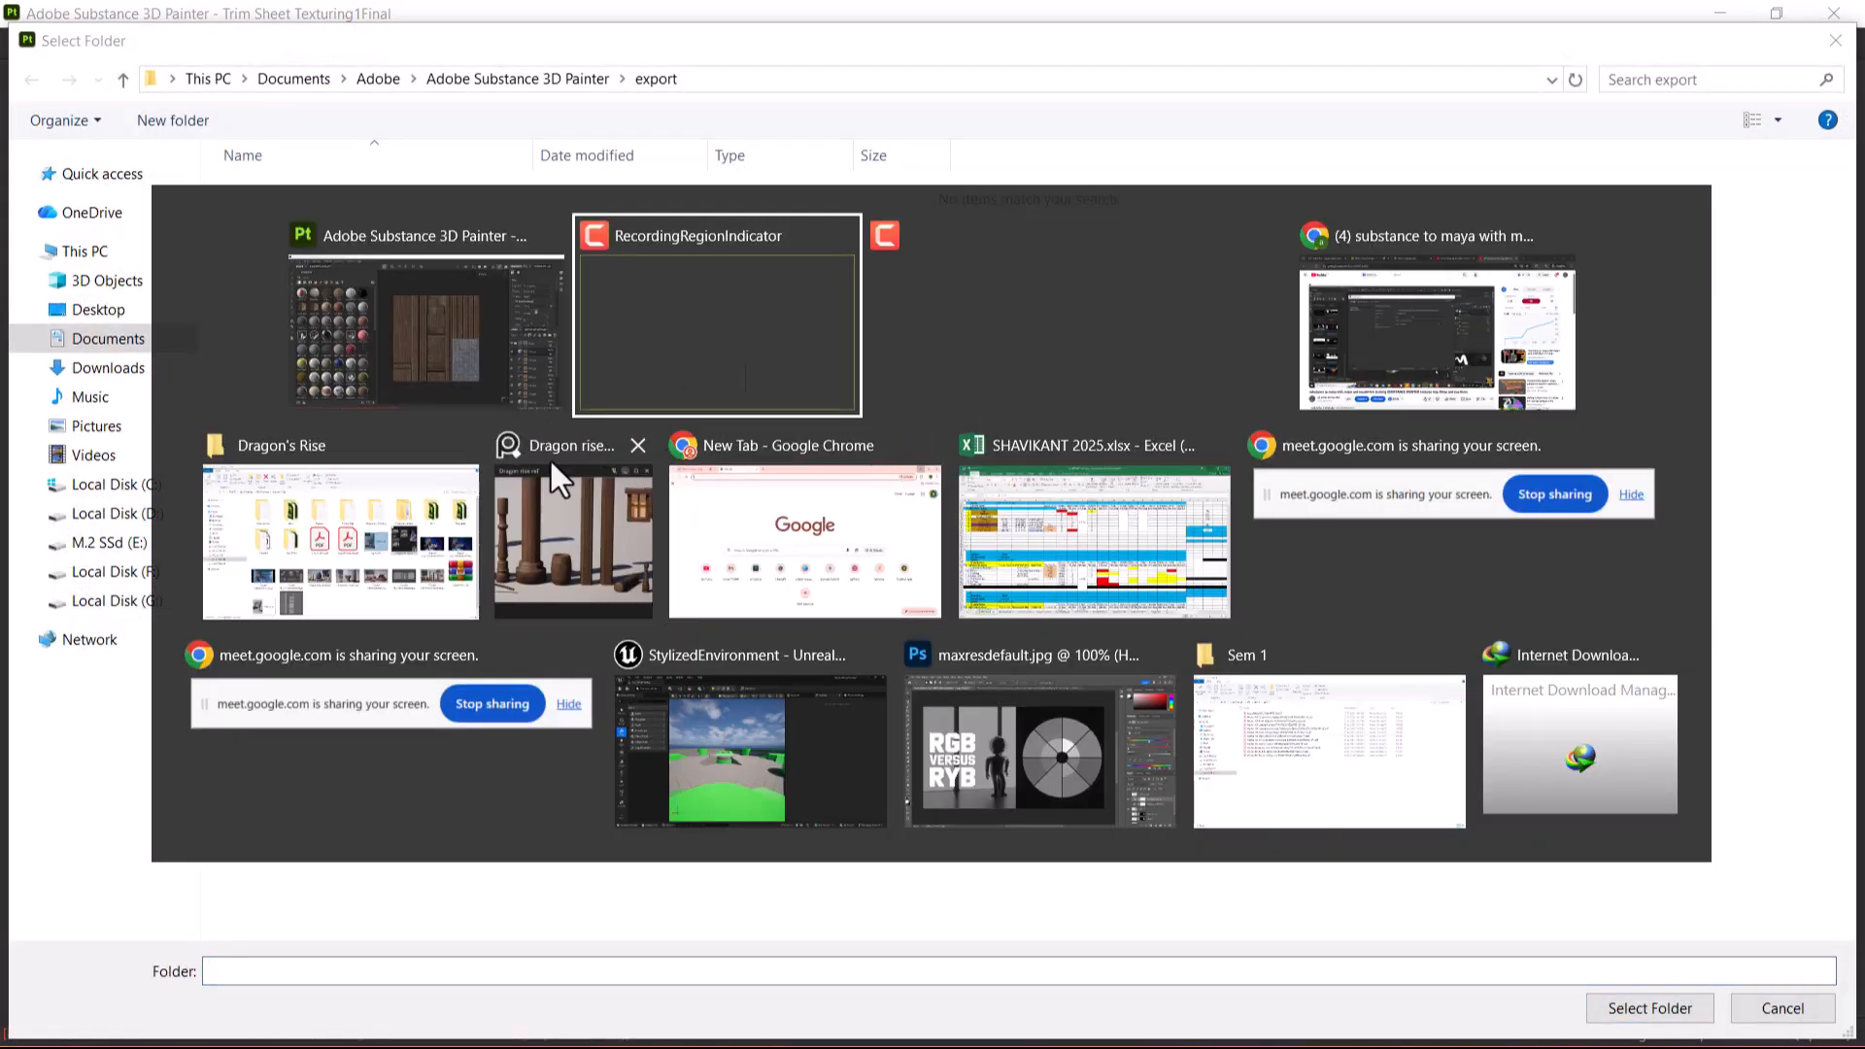
click(332, 582)
click(435, 549)
double_click(436, 548)
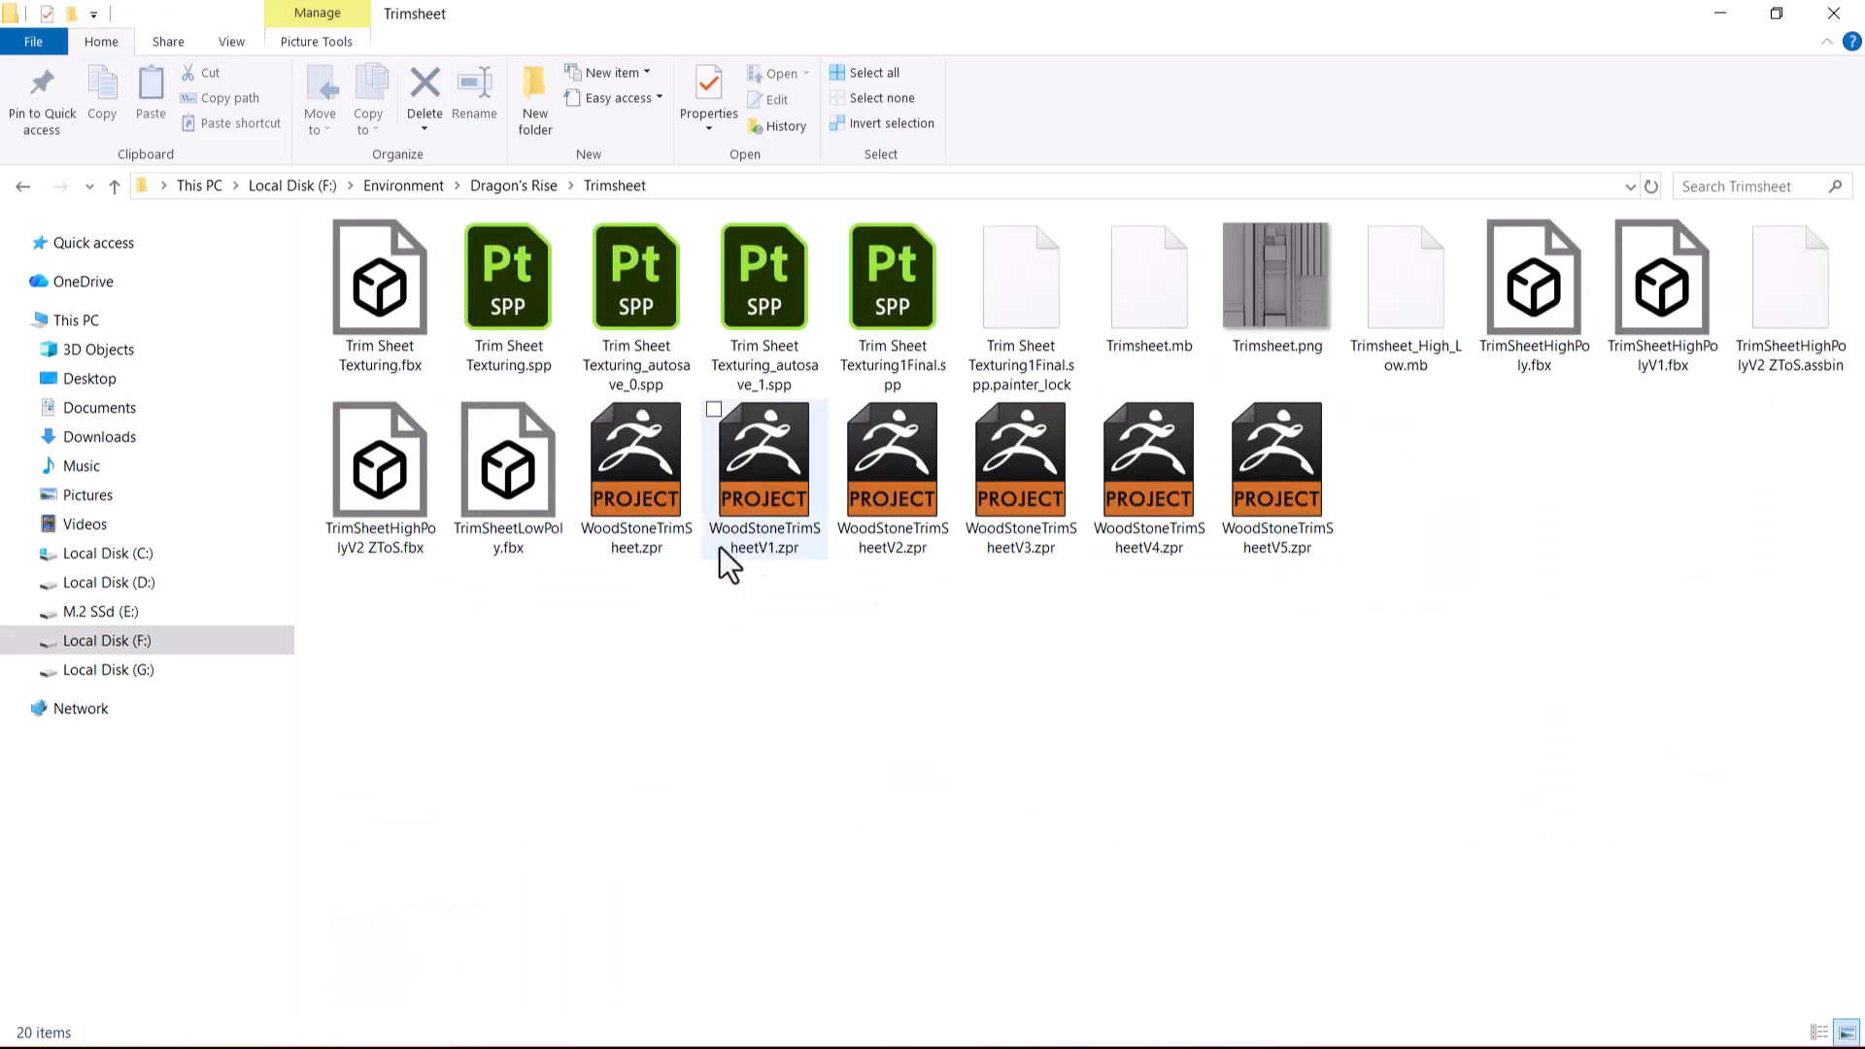
Create a folder named TrimSheetSubToUnrealM in the Trimsheet folder and open it.
right_click(457, 665)
mouse_move(420, 973)
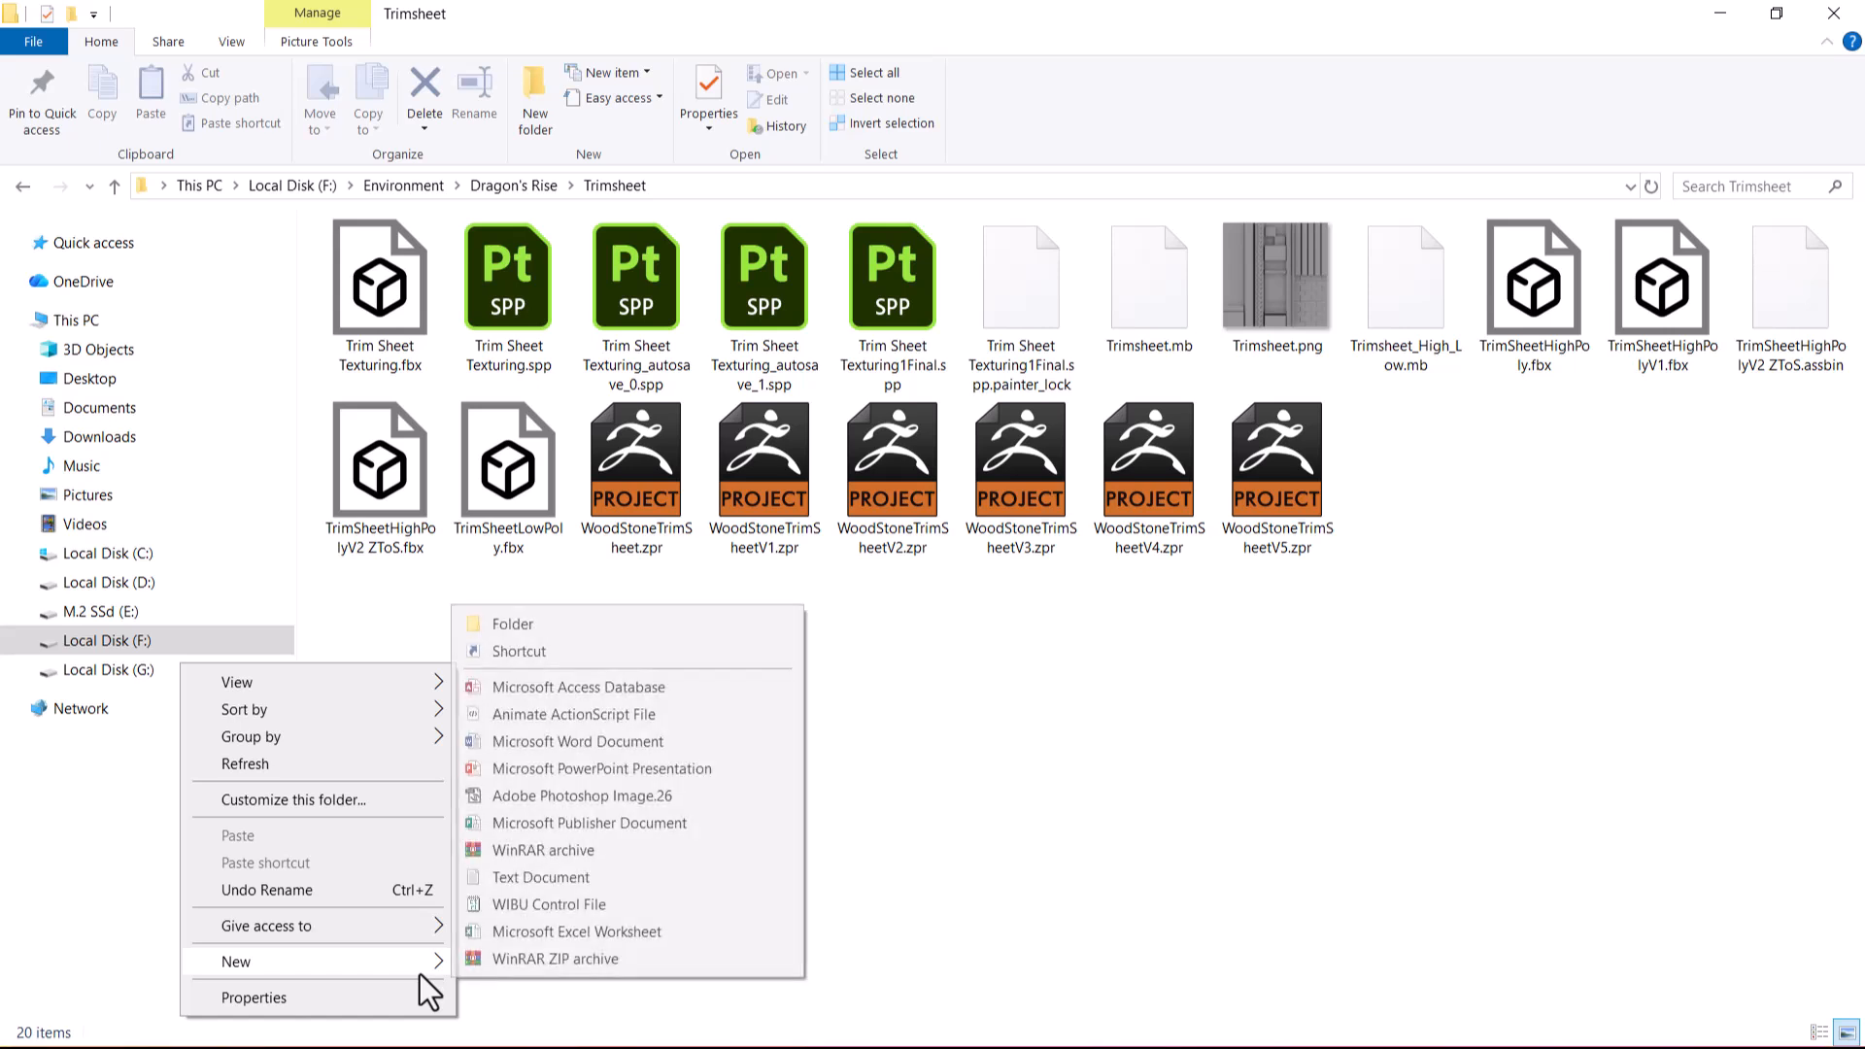
click(608, 625)
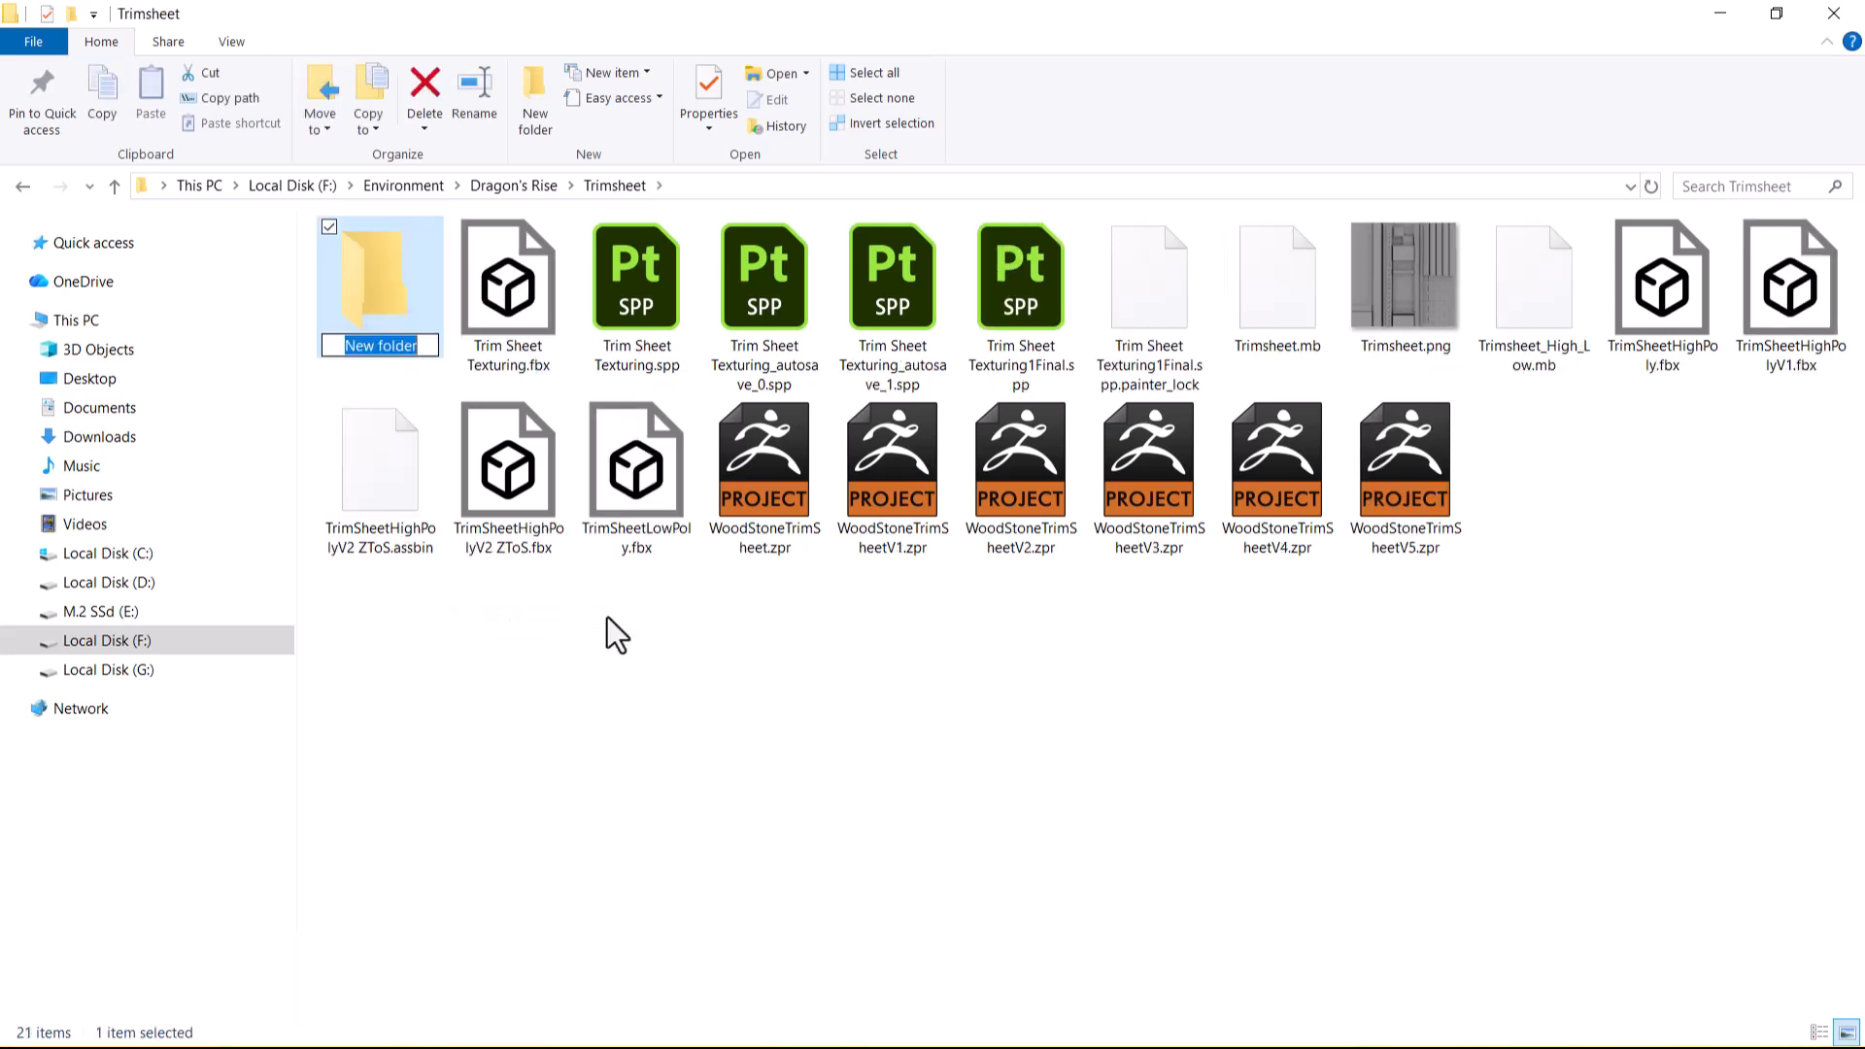
text(TrimS)
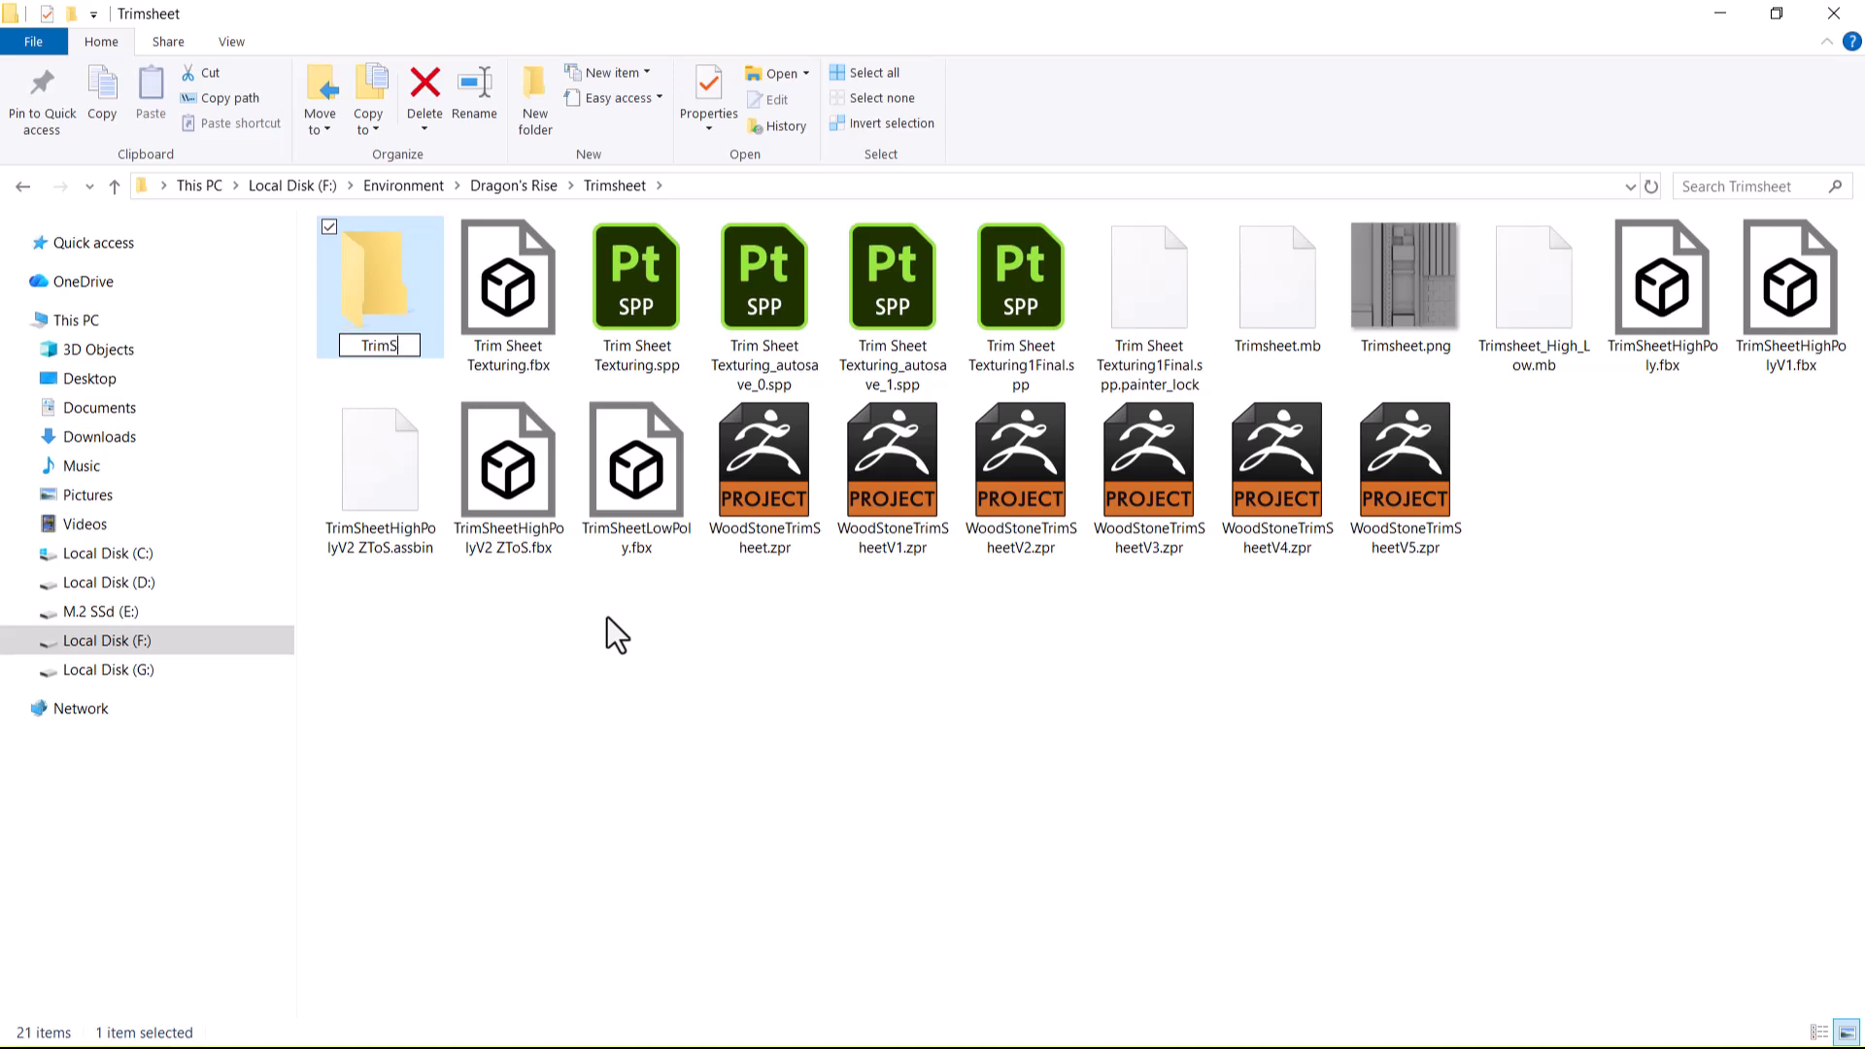
text(heetSub)
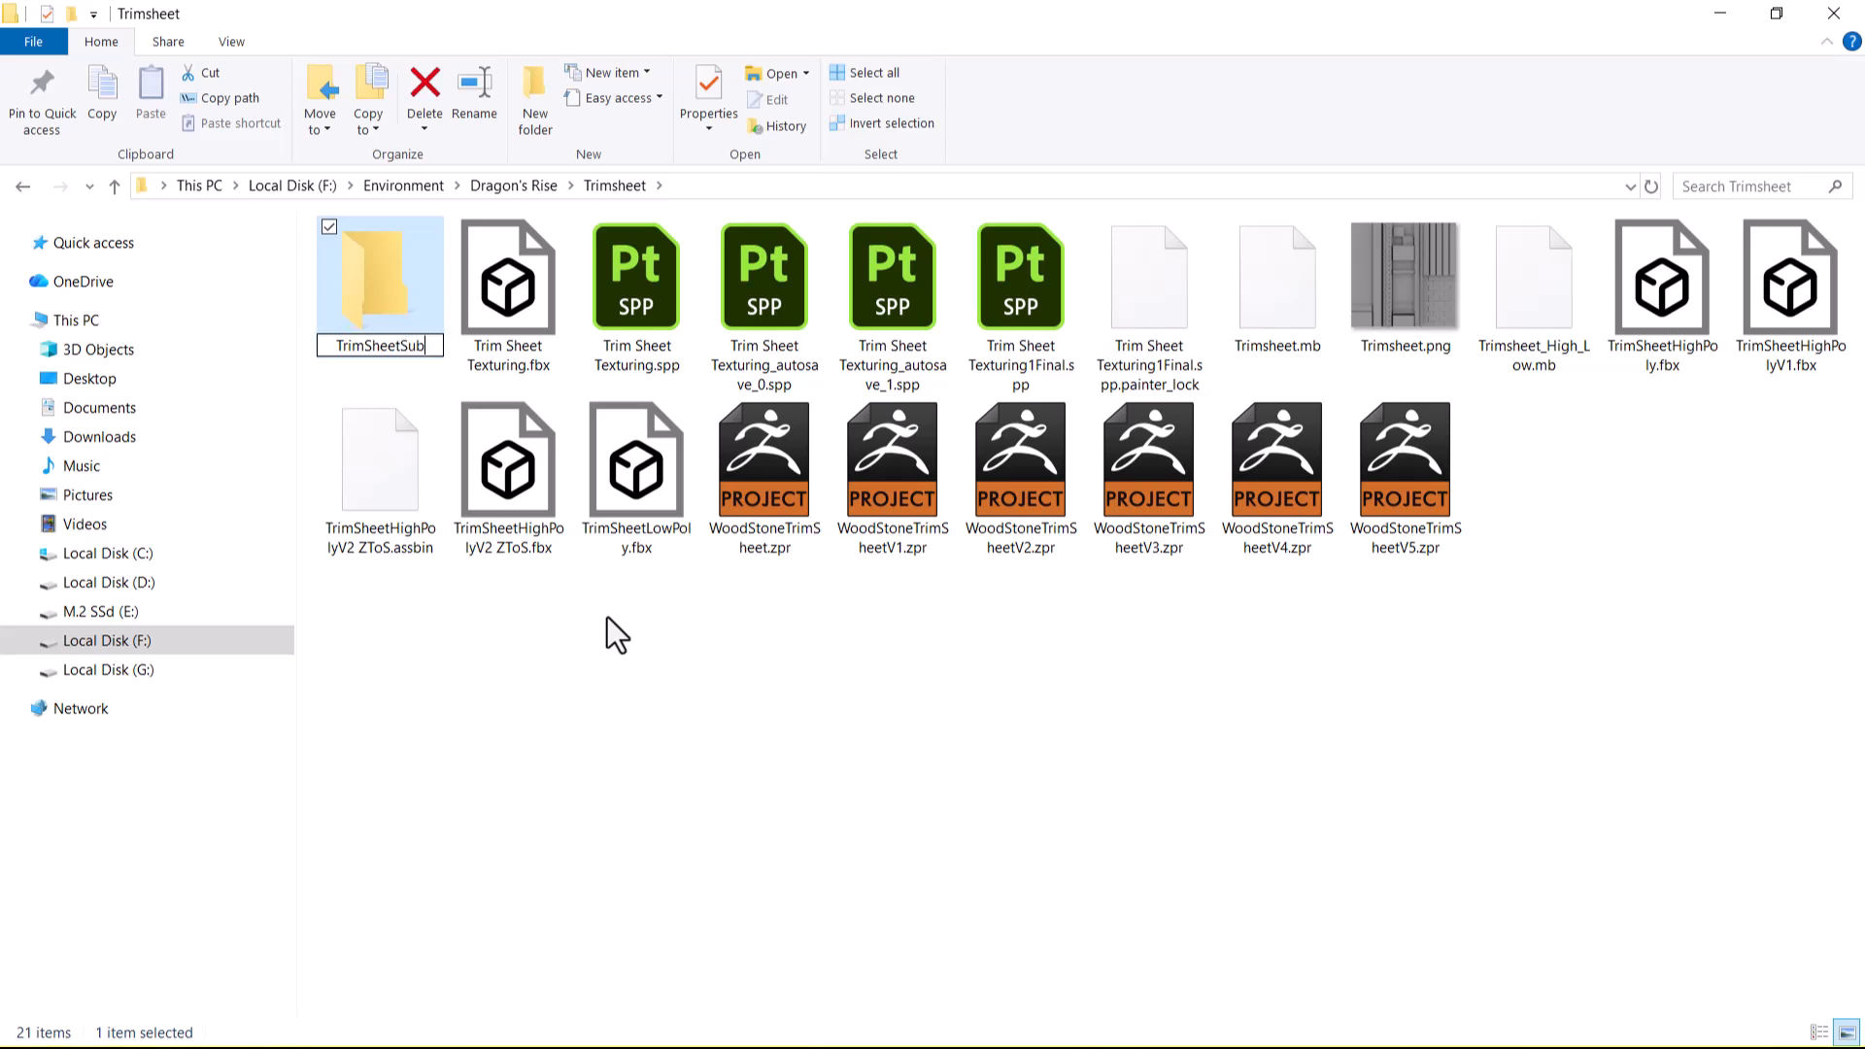
text(ToUnreal)
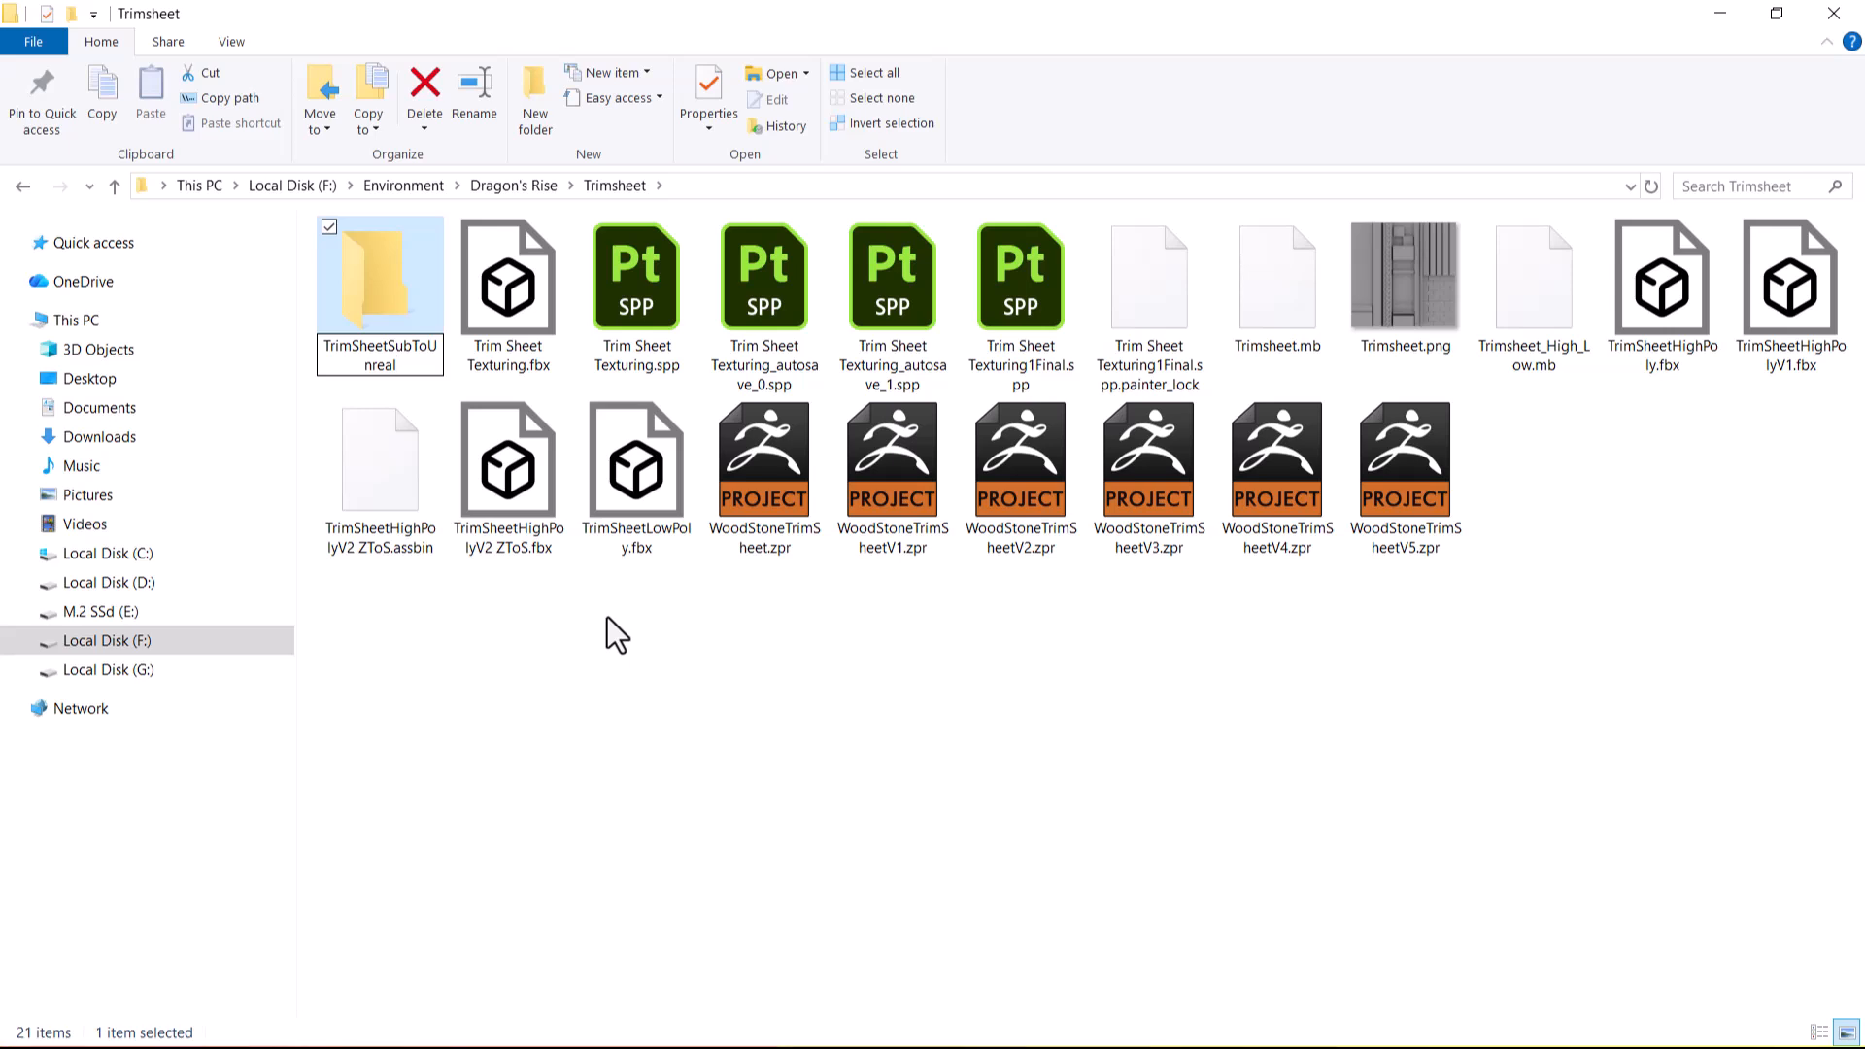
text(M)
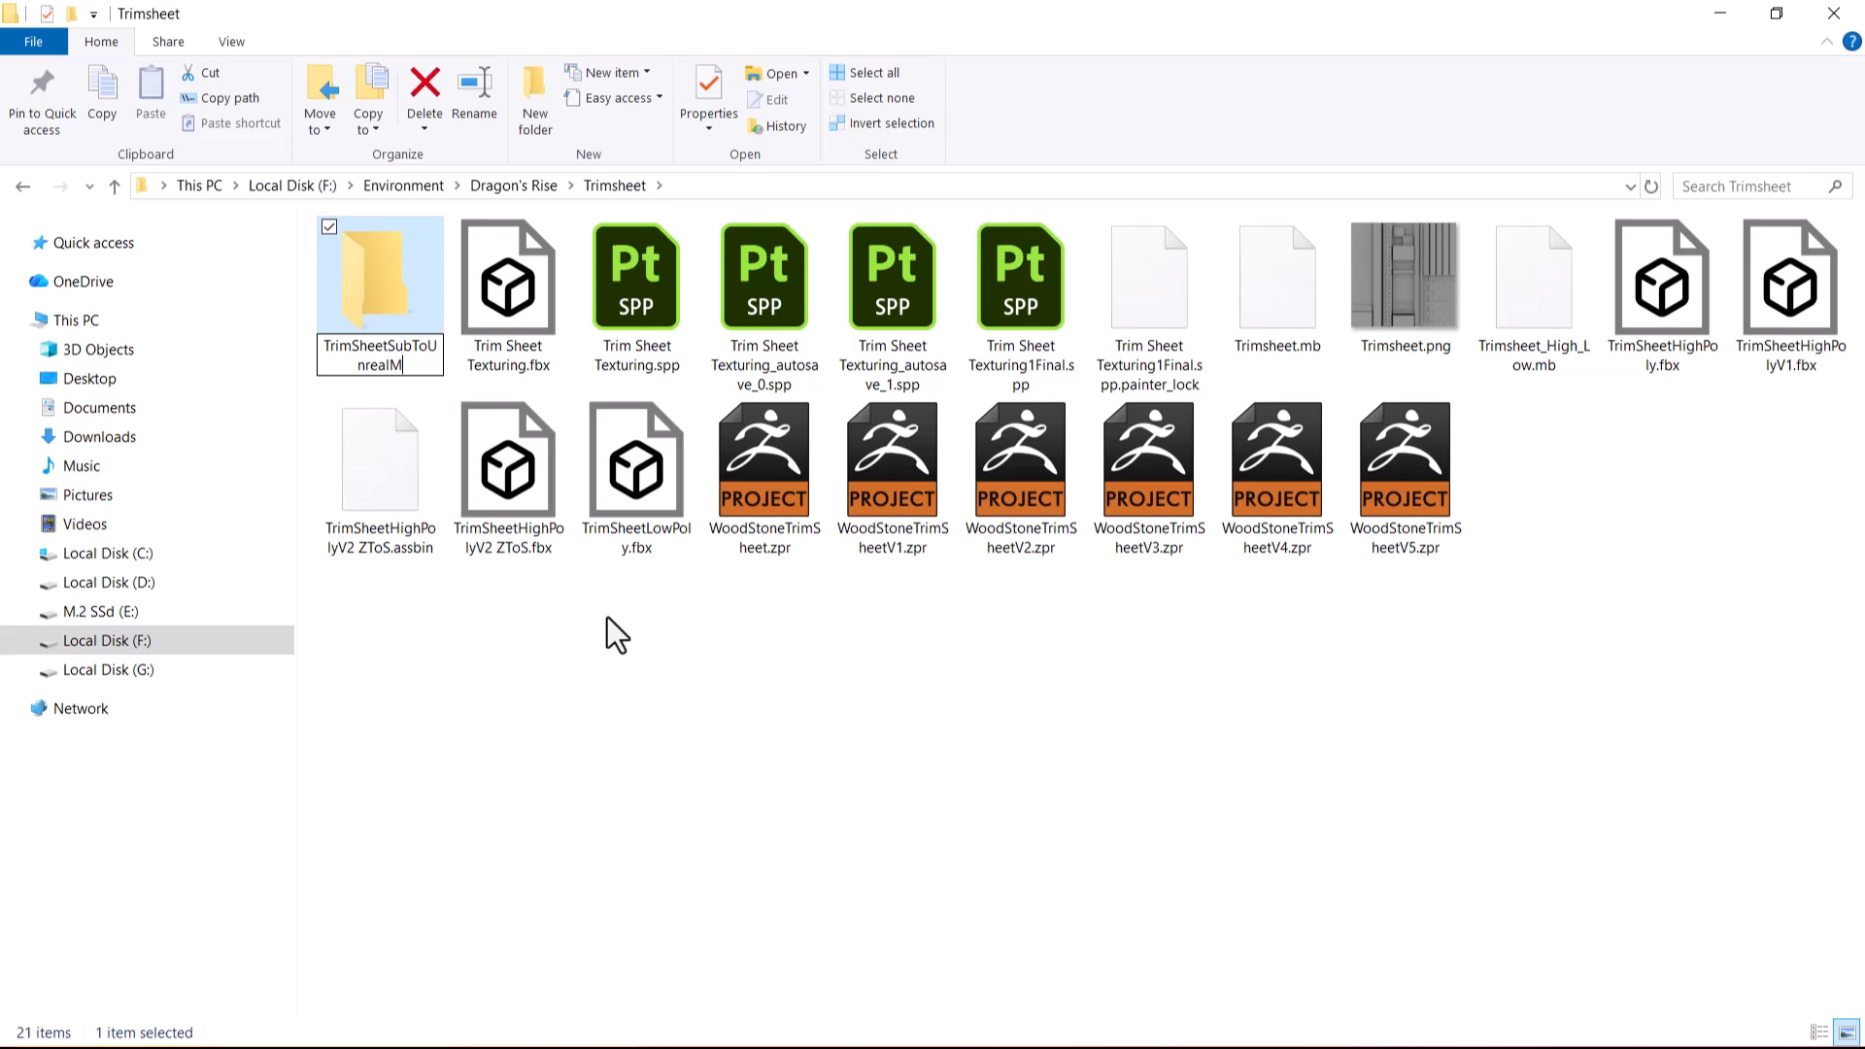
key(Return)
key(Return)
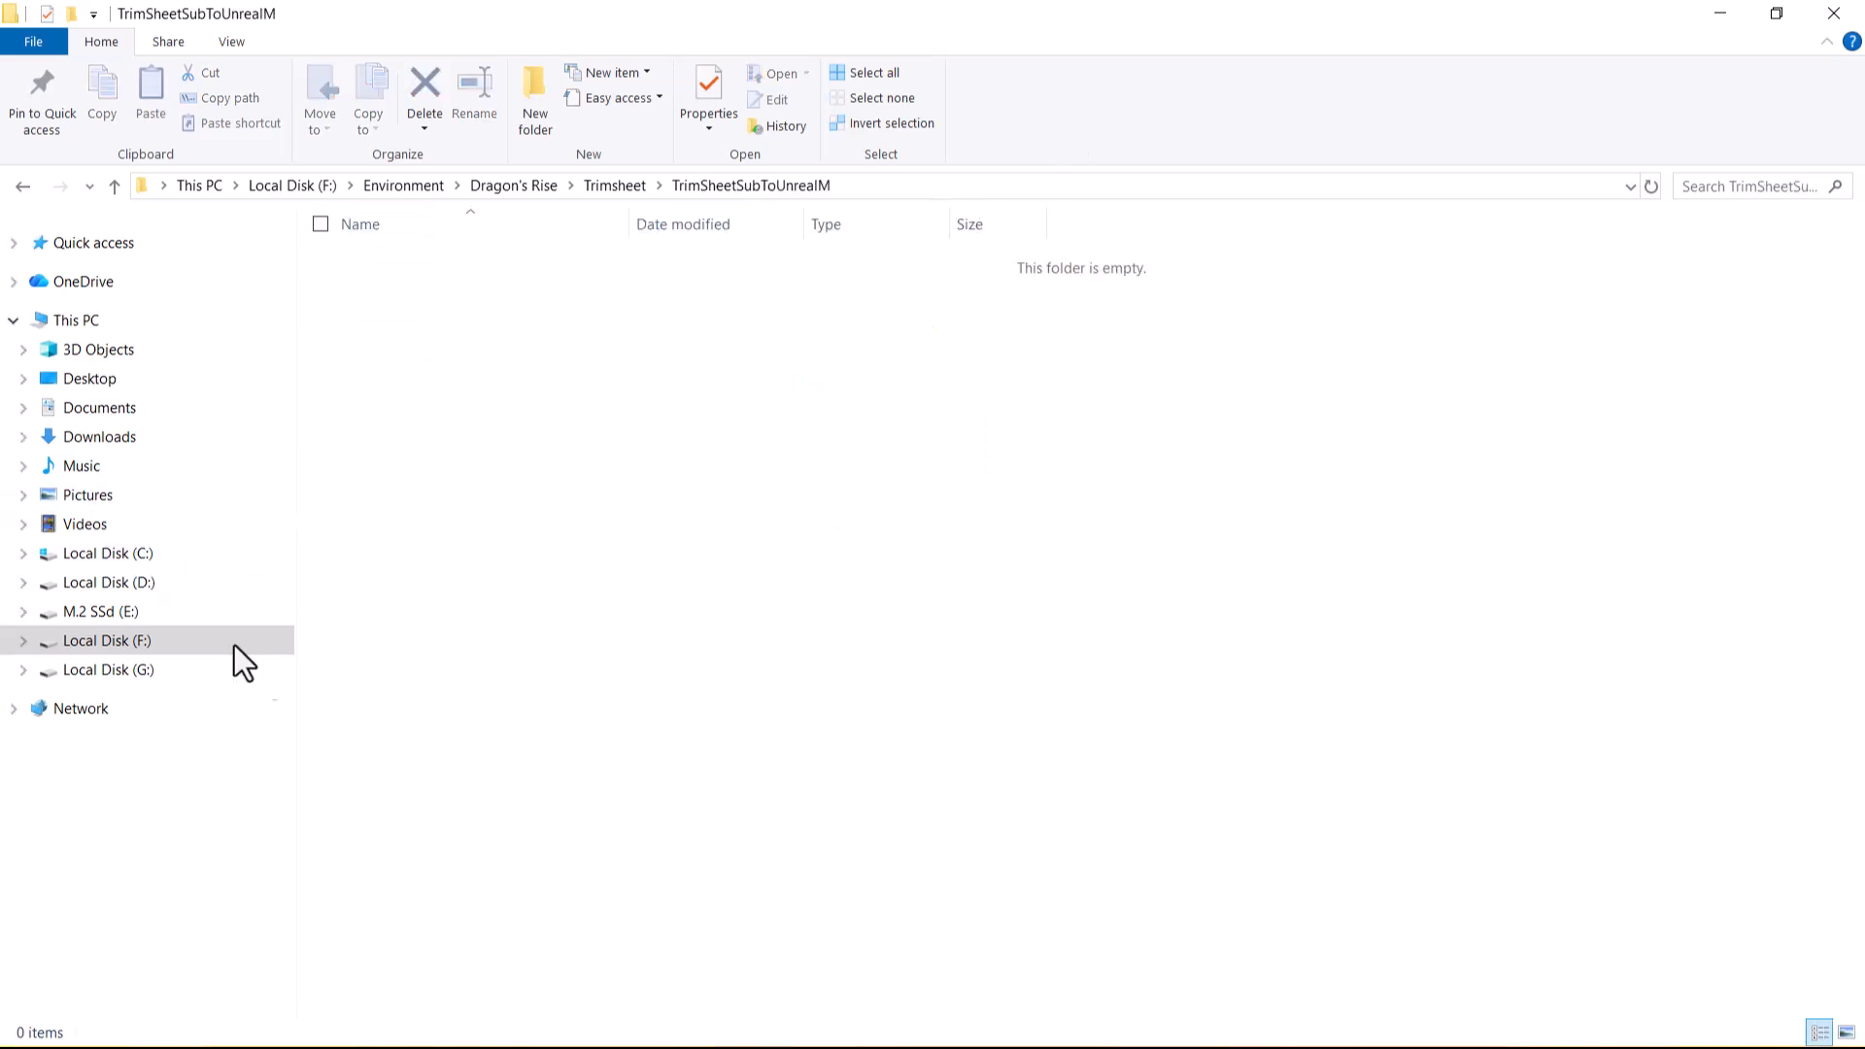
Create a subfolder named SubToMaya inside TrimSheetSubToUnrealM.
right_click(438, 352)
mouse_move(394, 649)
click(562, 659)
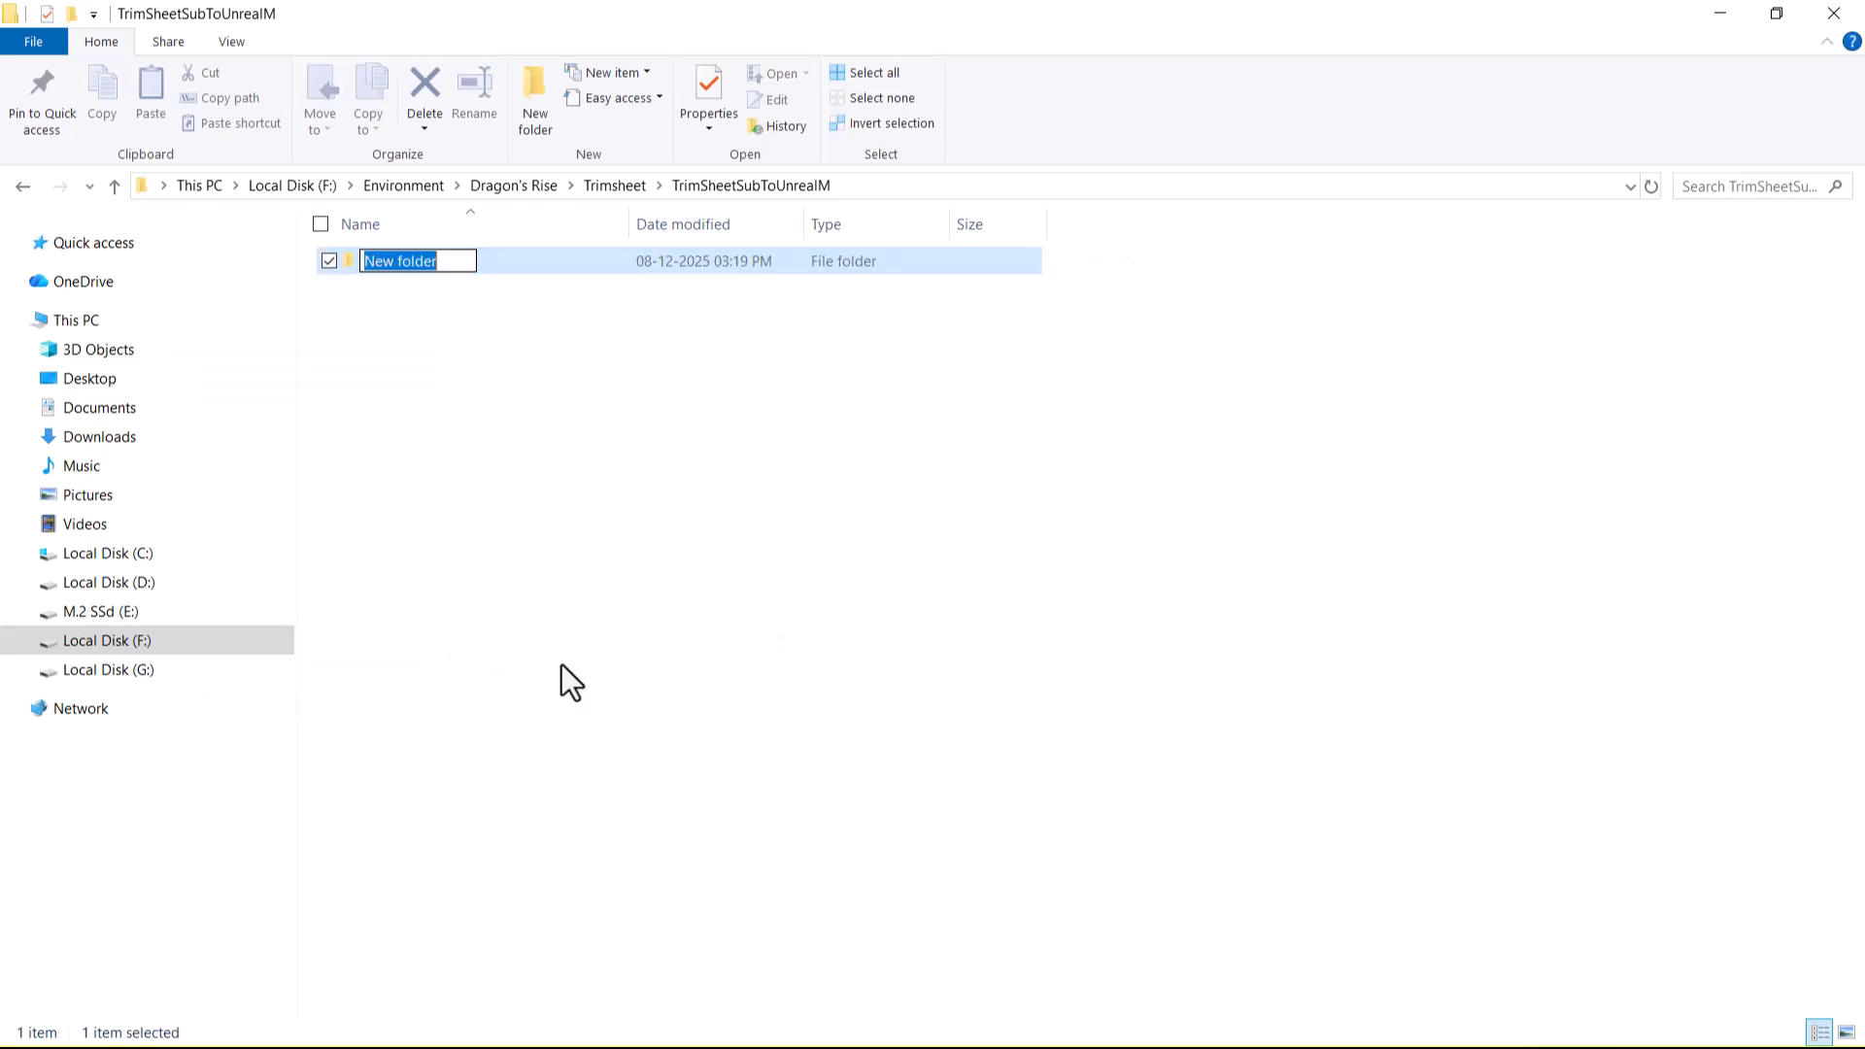
text(SubToMaya)
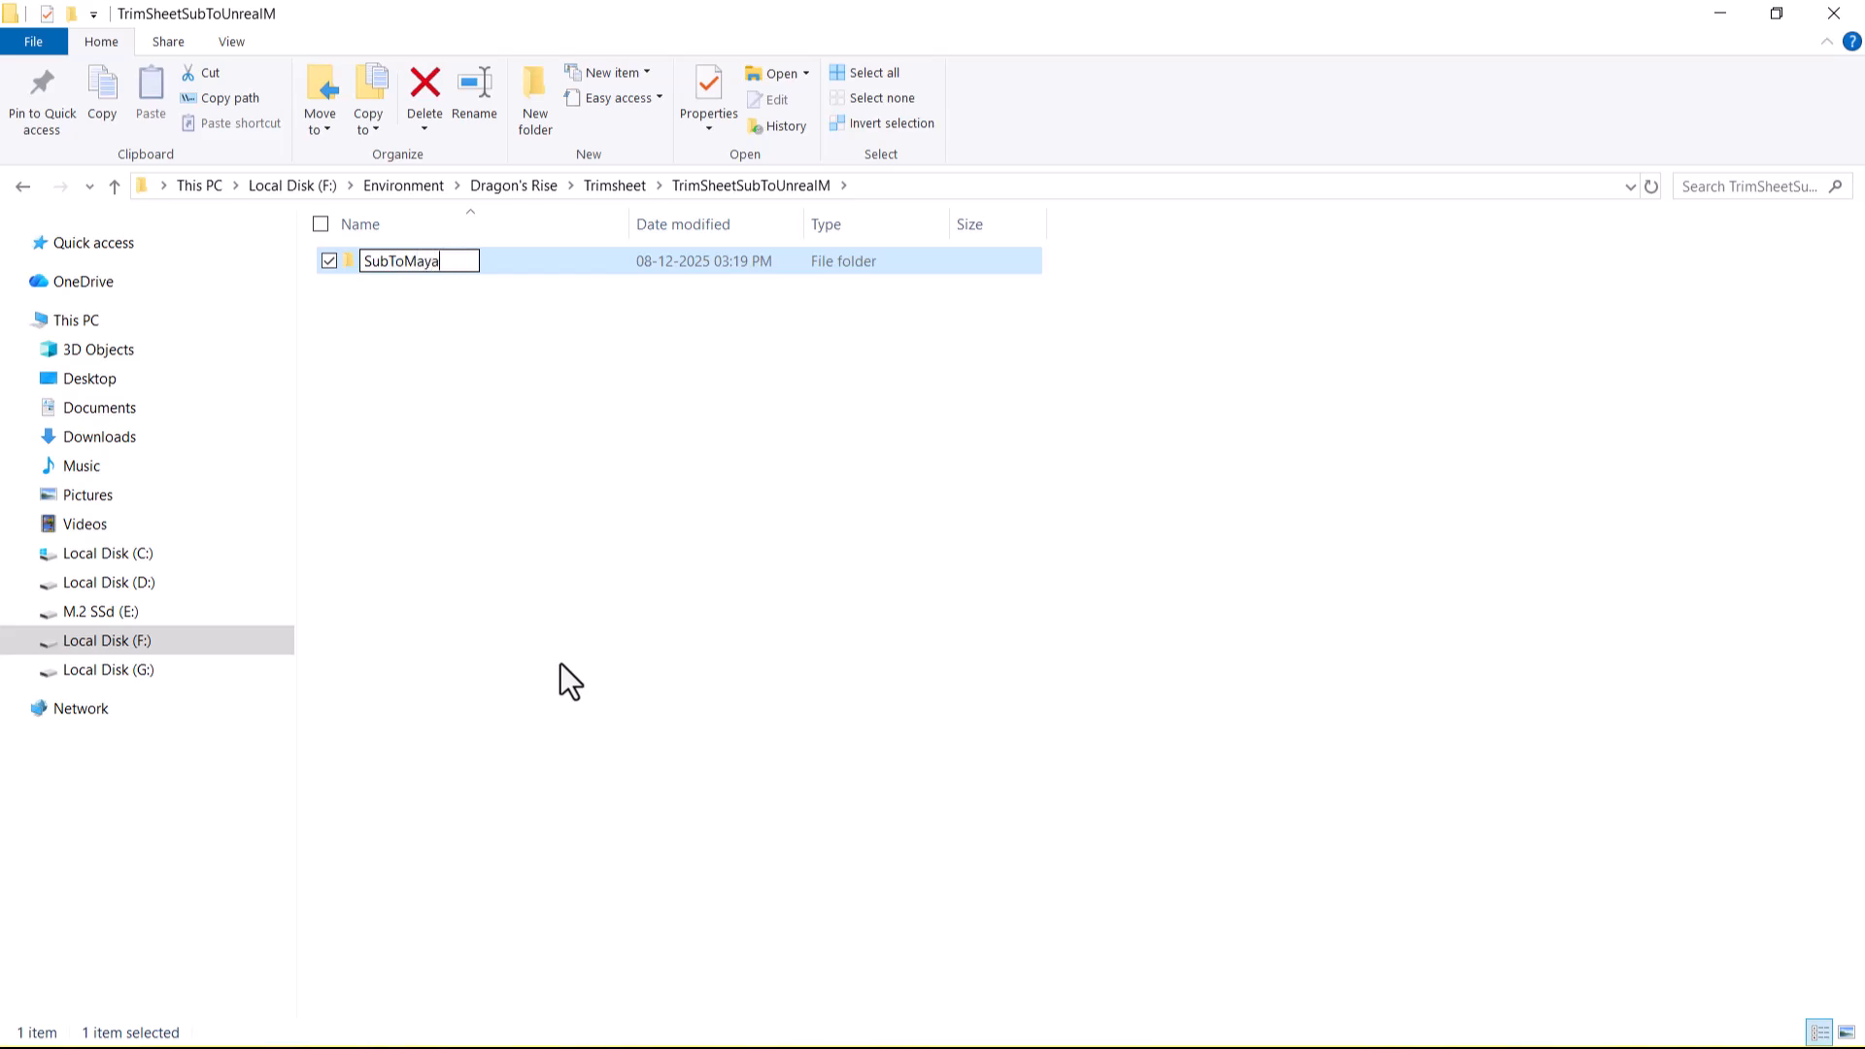
key(Return)
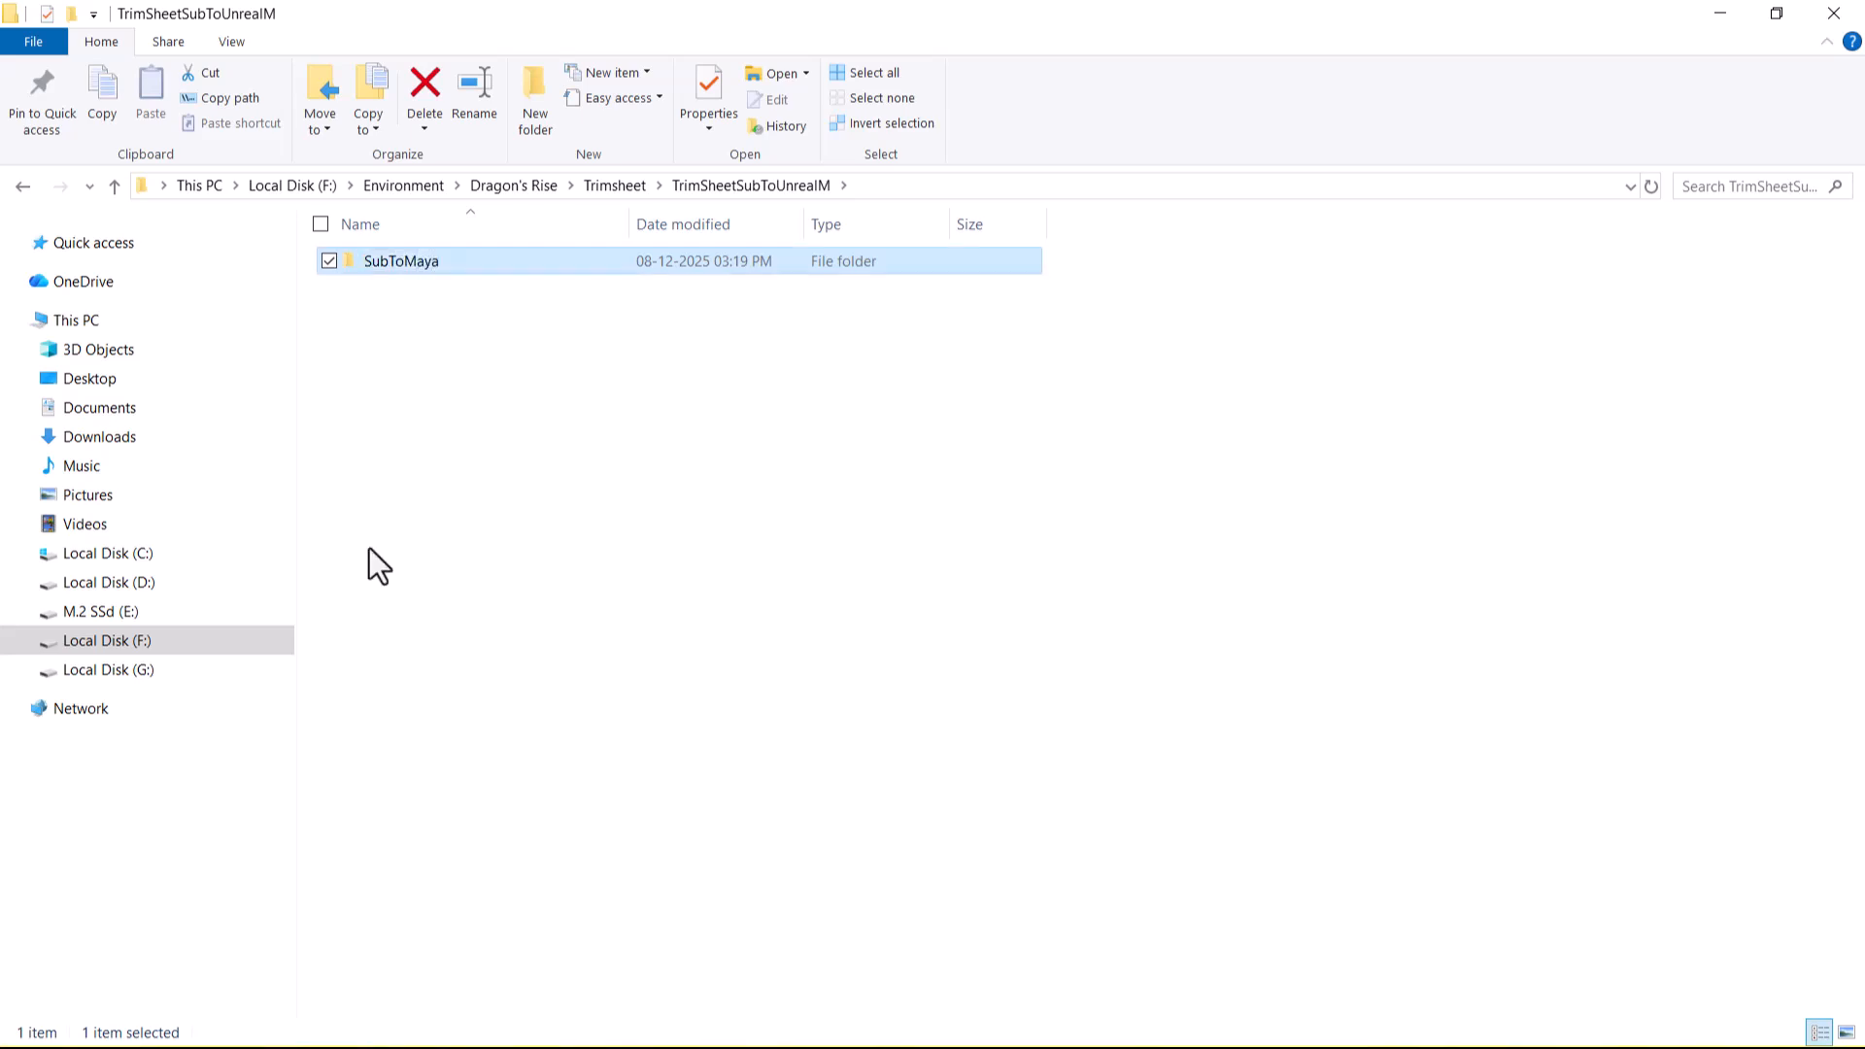
Create a second subfolder named SubToUnreal inside TrimSheetSubToUnrealM and open it.
right_click(437, 350)
mouse_move(374, 651)
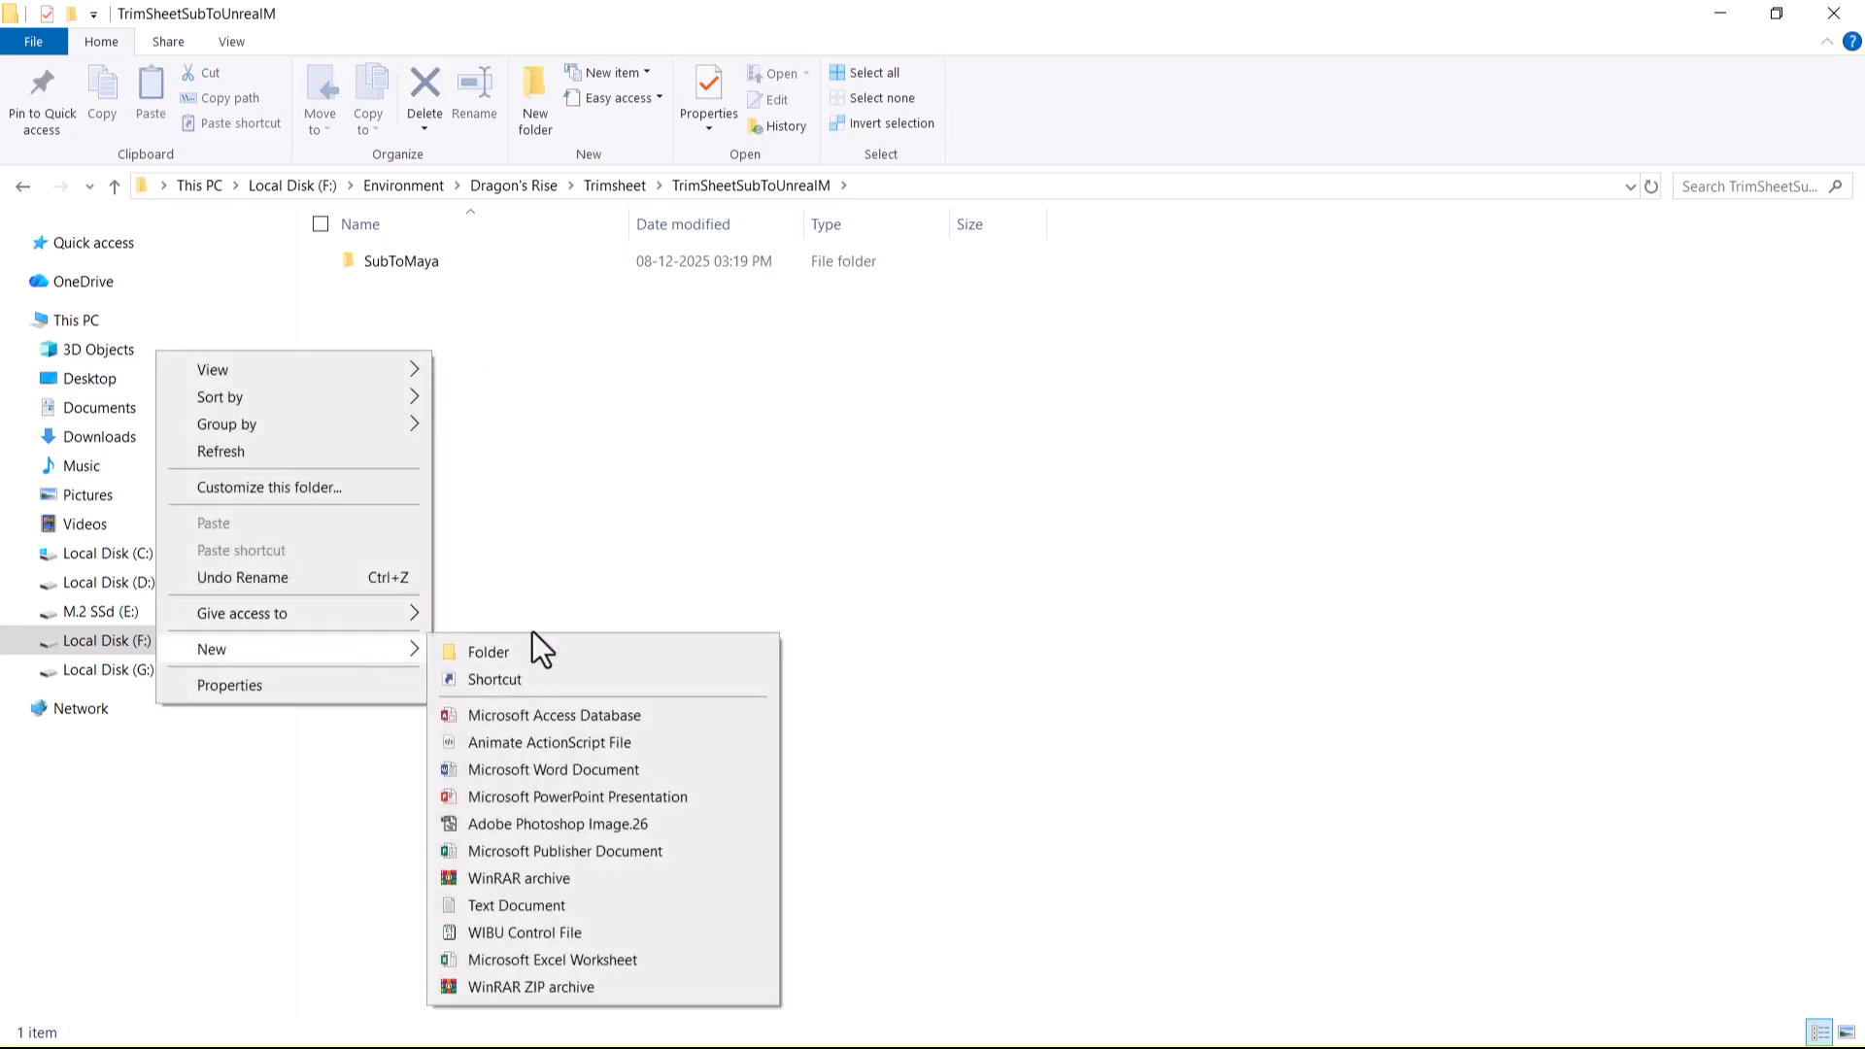
click(518, 649)
text(su)
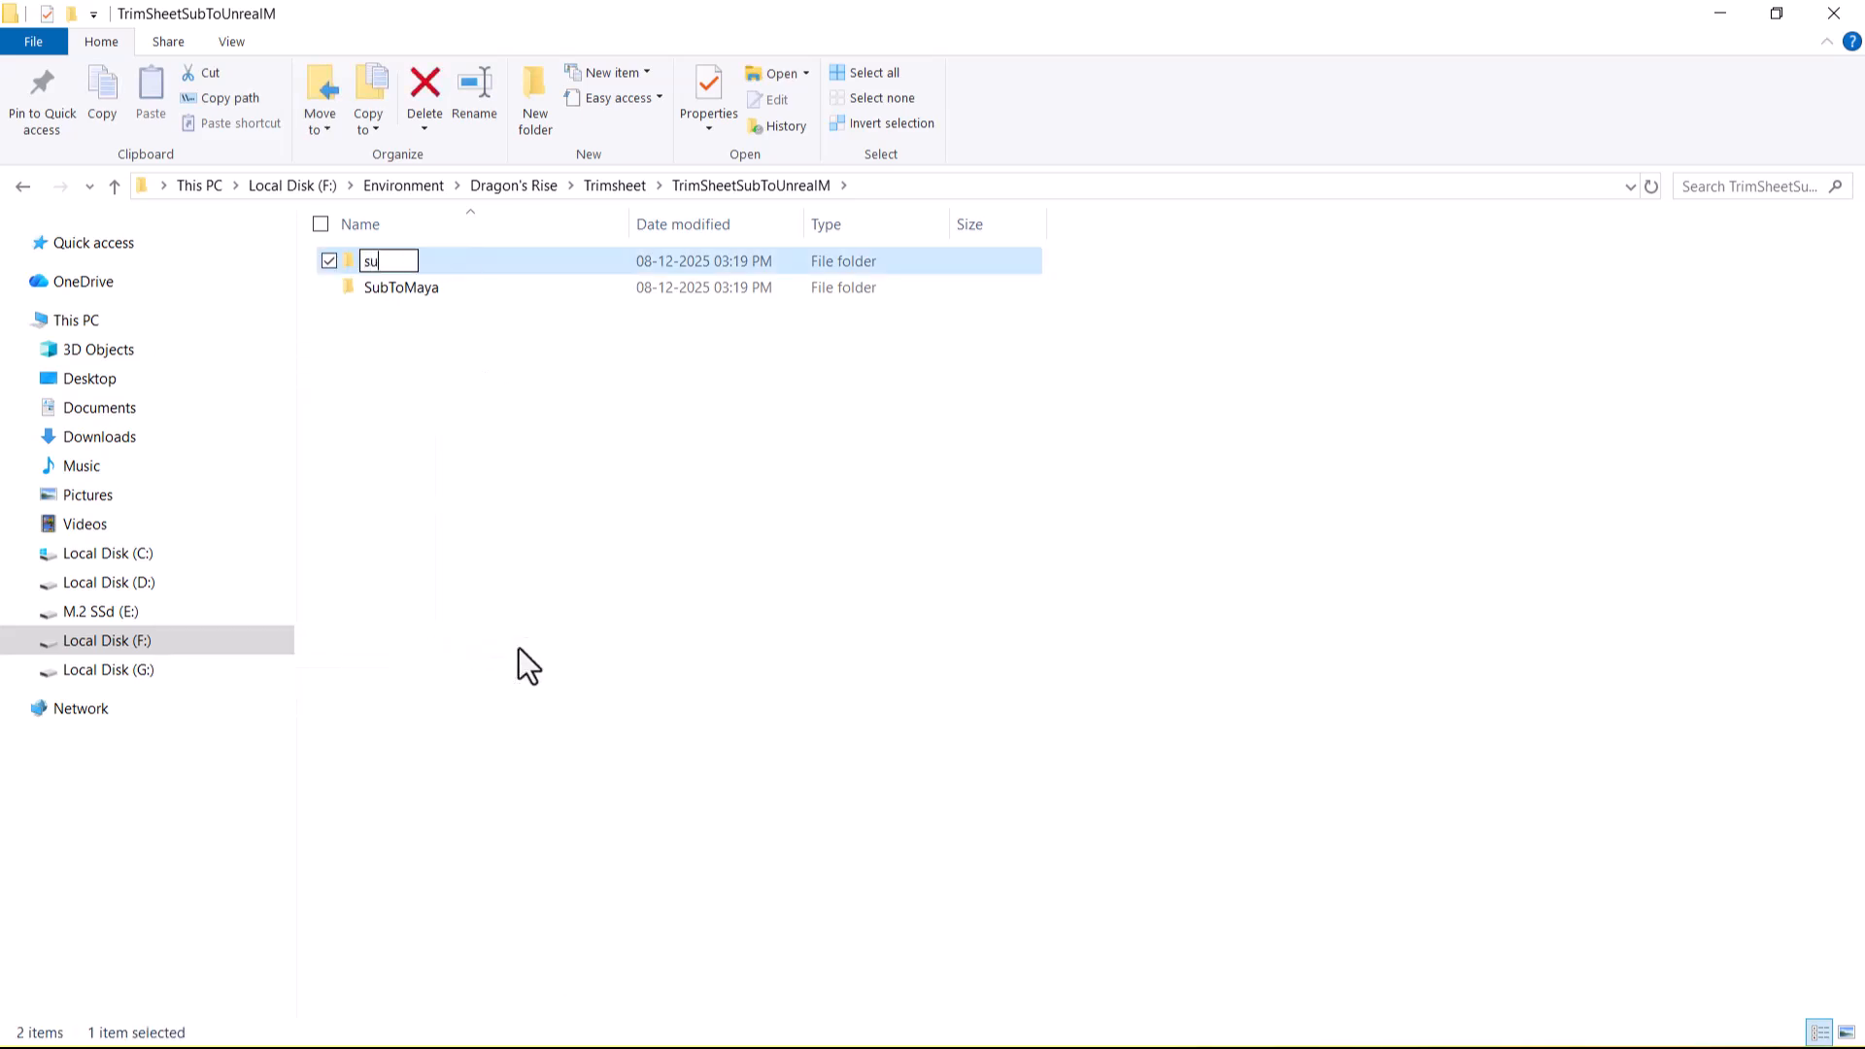
text(bToU)
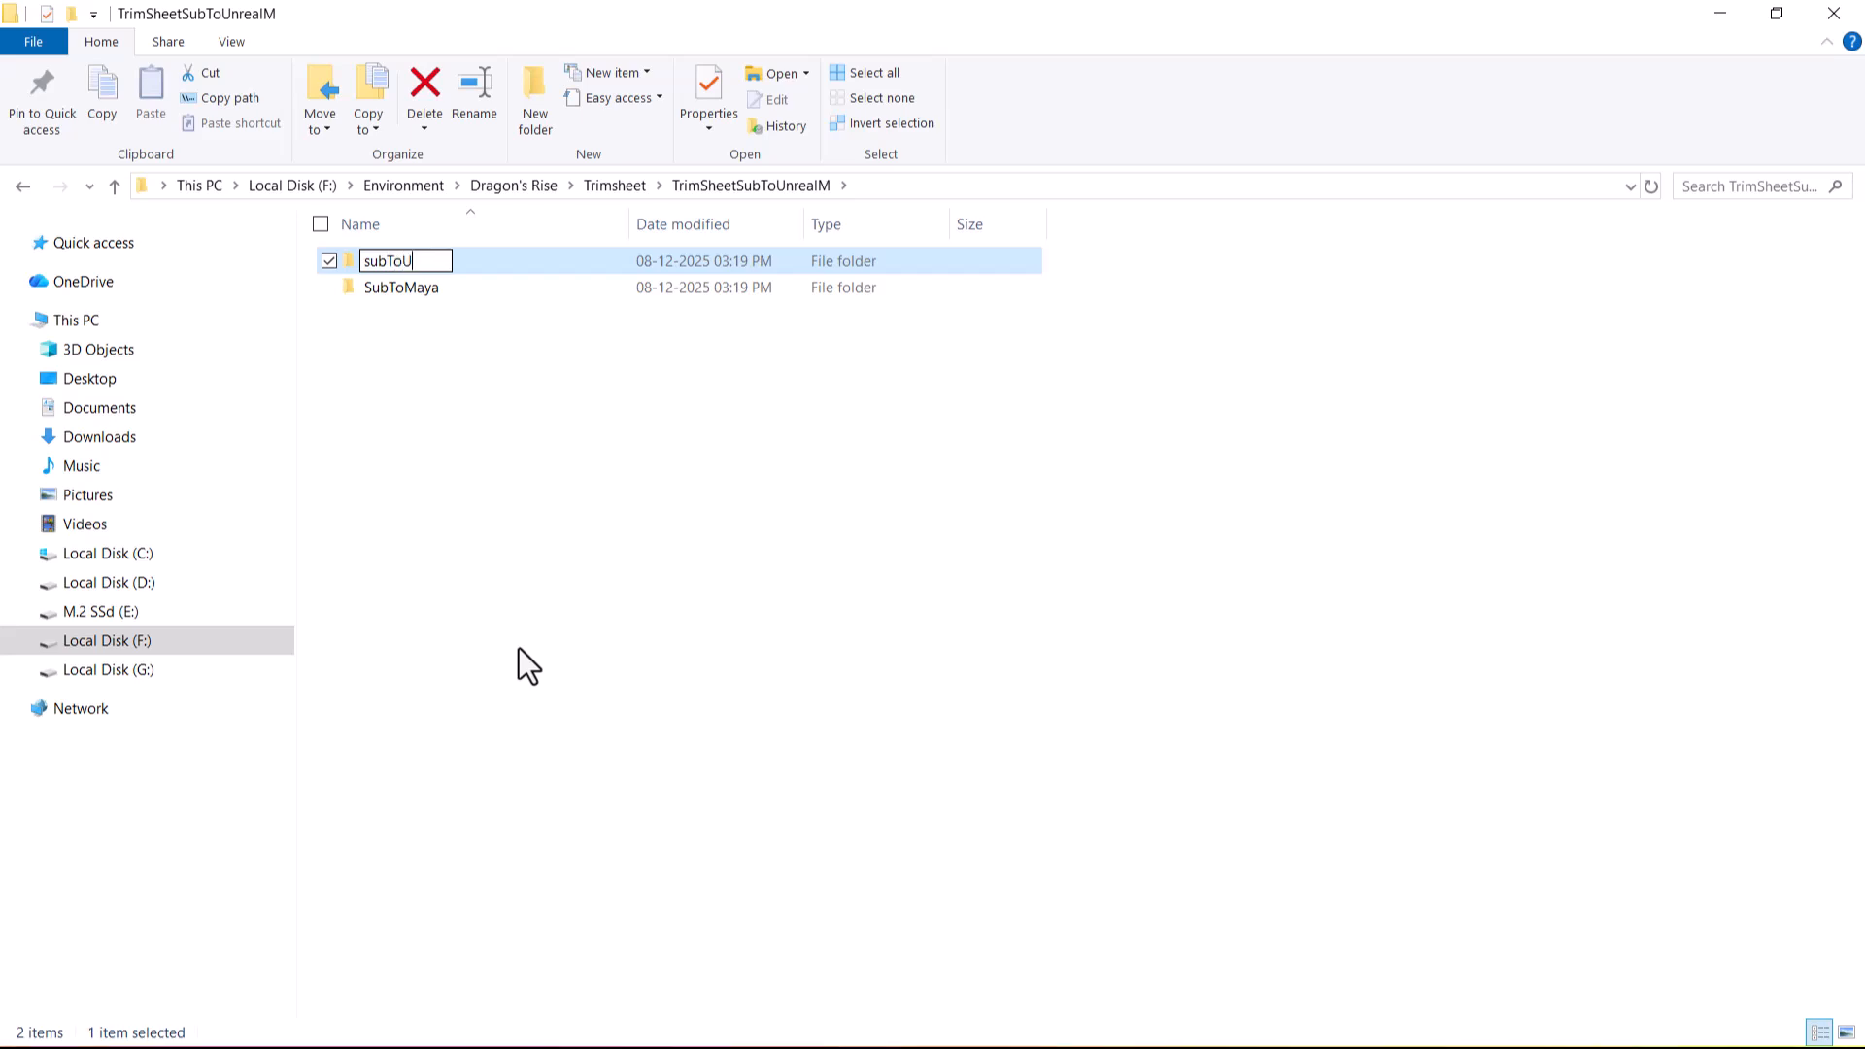
text(nreal)
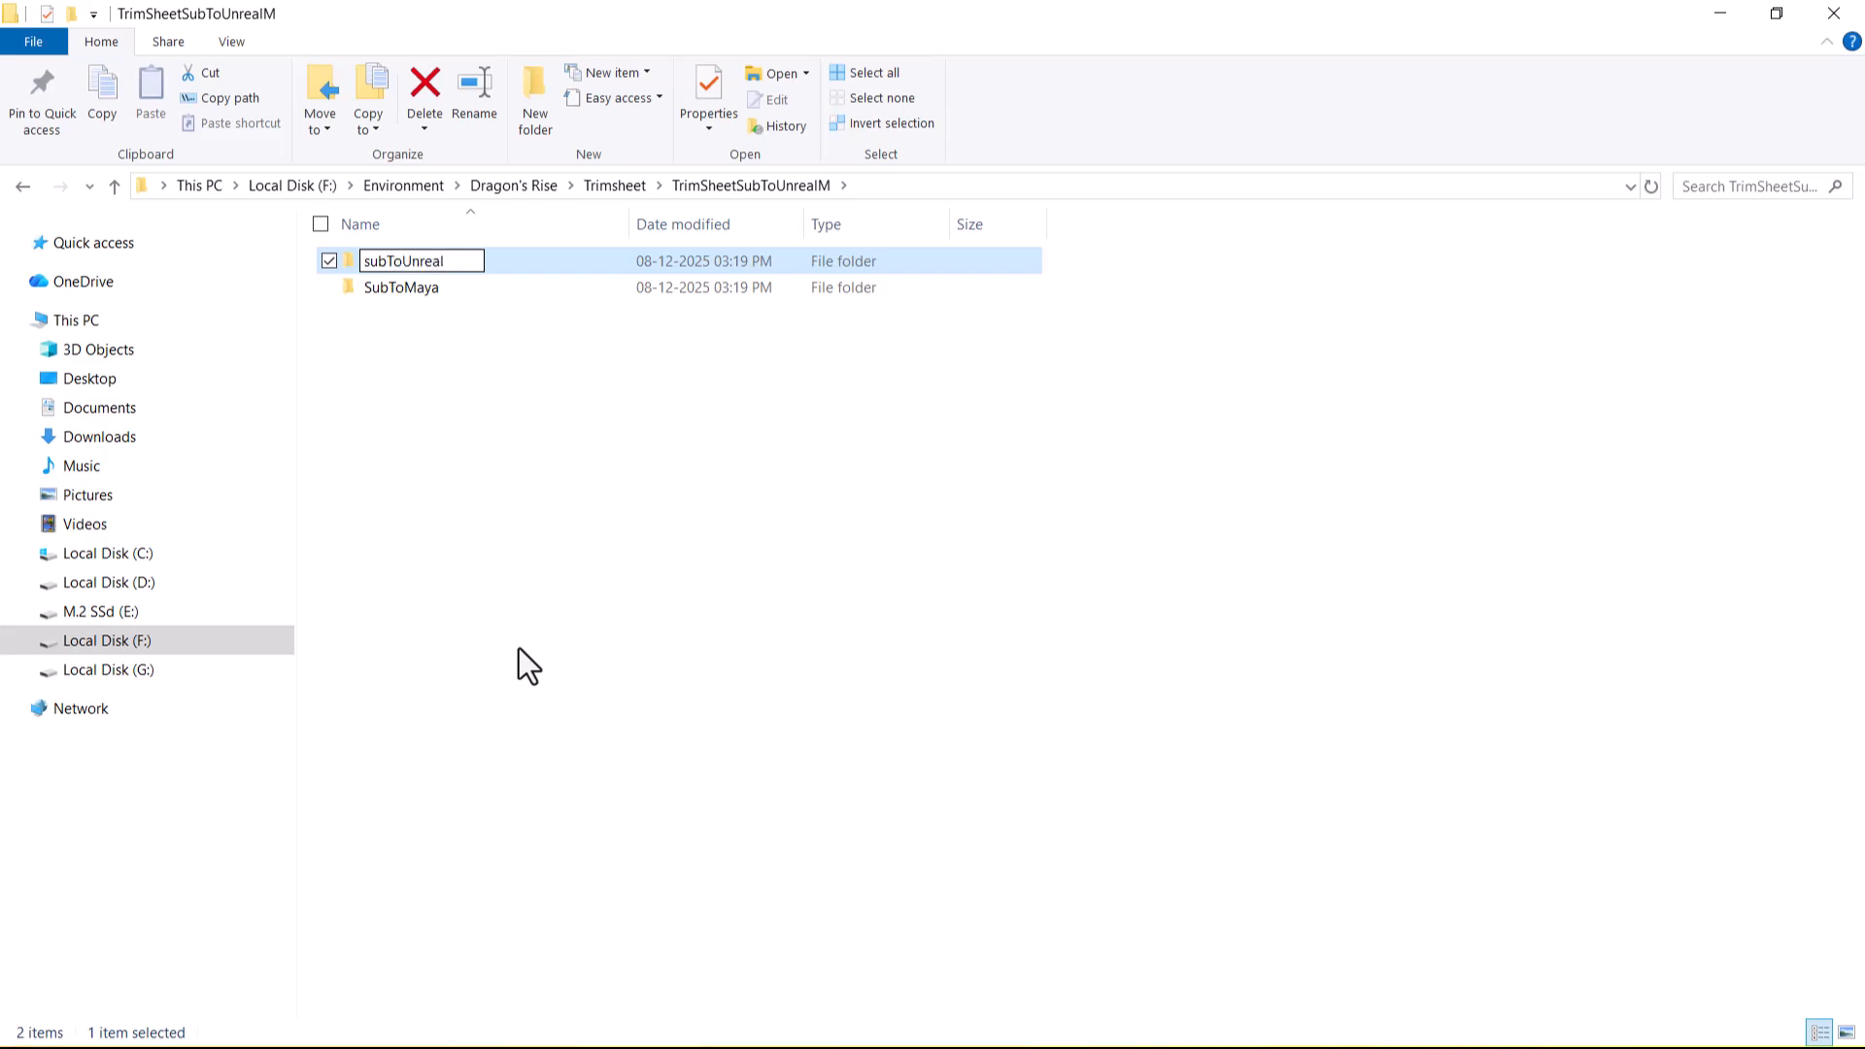
key(BackSpace)
text(S)
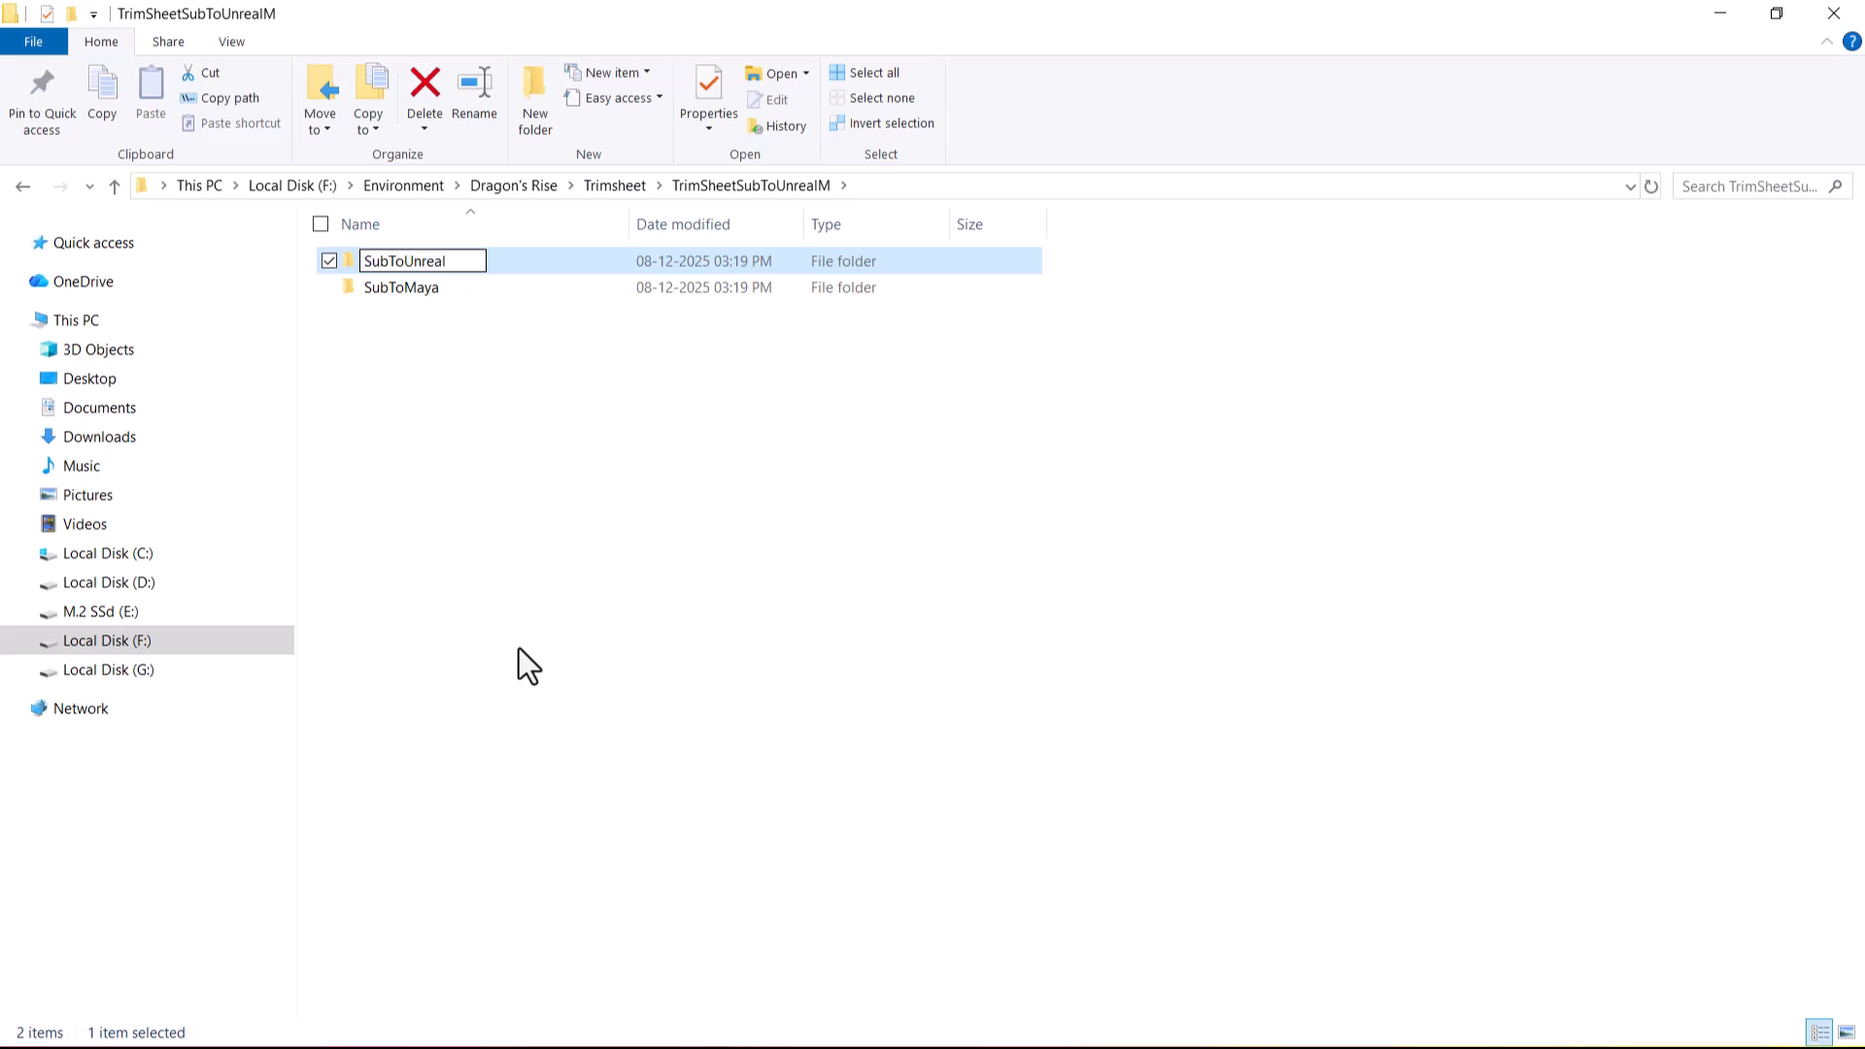
key(Return)
key(Return)
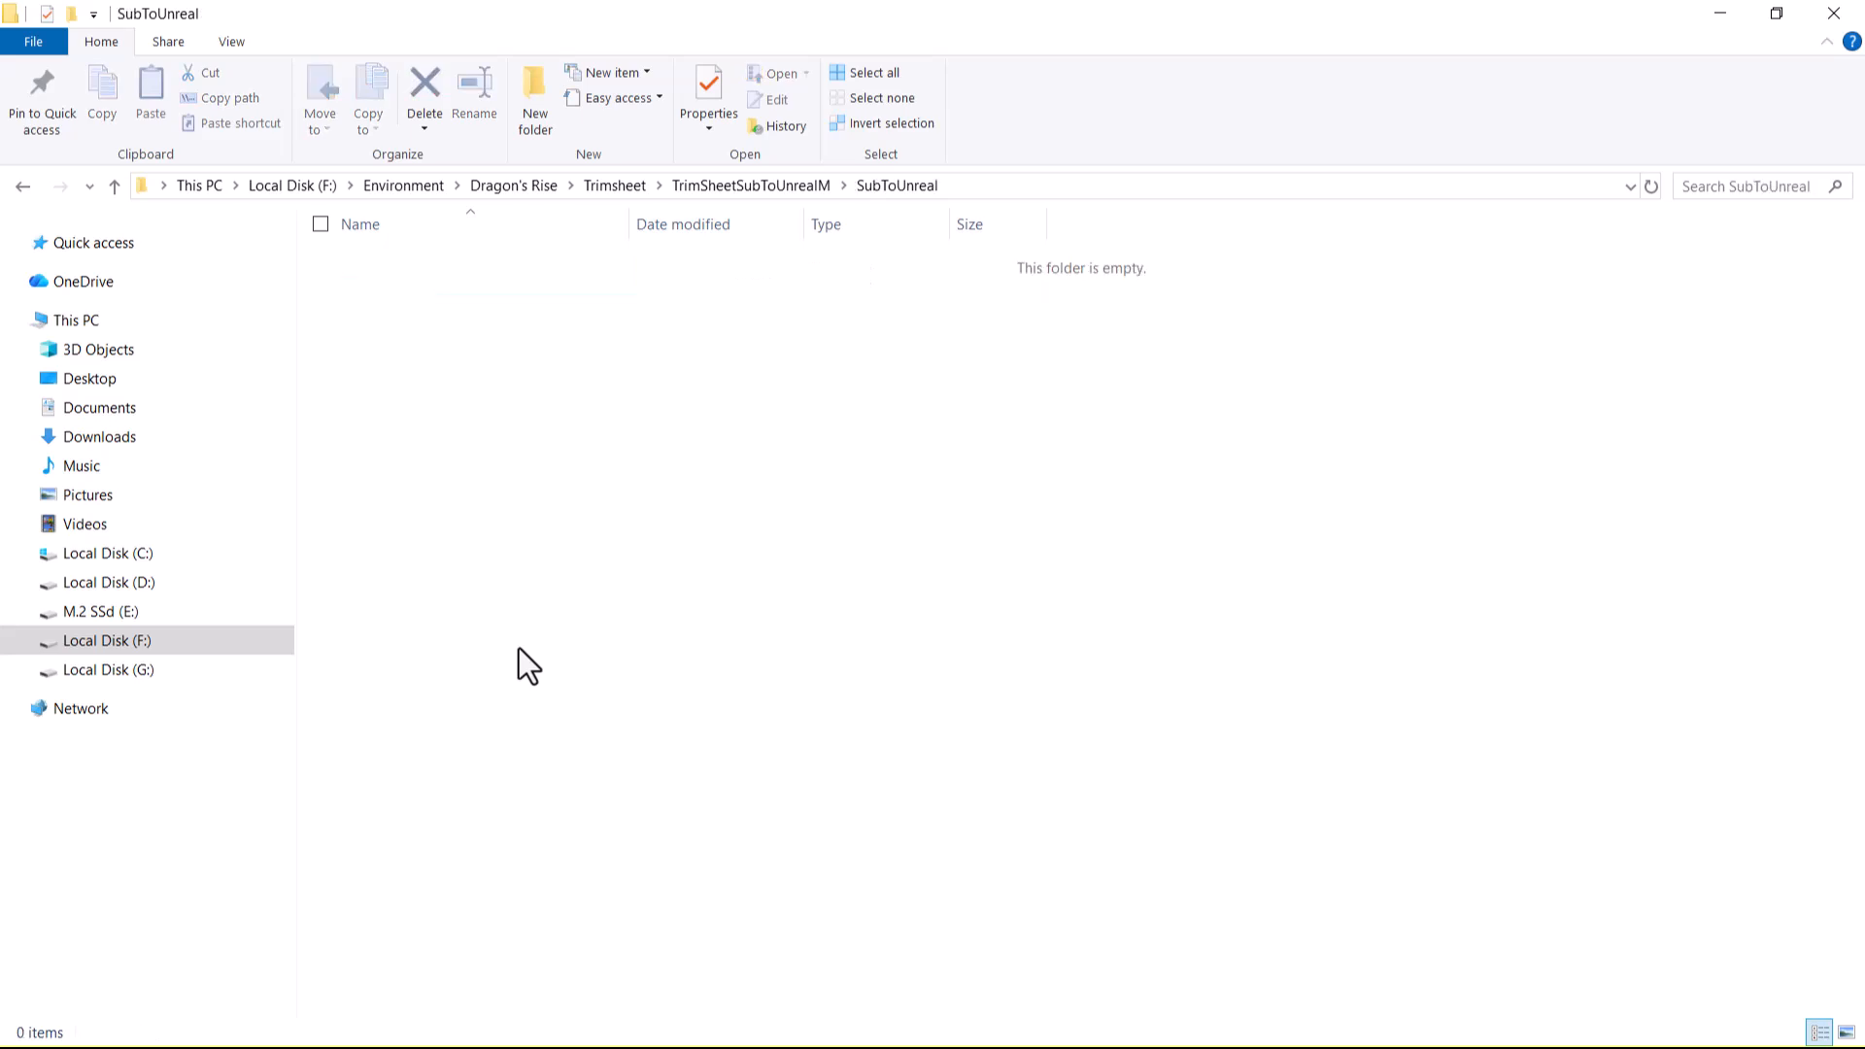
Copy the SubToUnreal folder path and set it as the texture output directory in Substance 3D Painter.
click(969, 184)
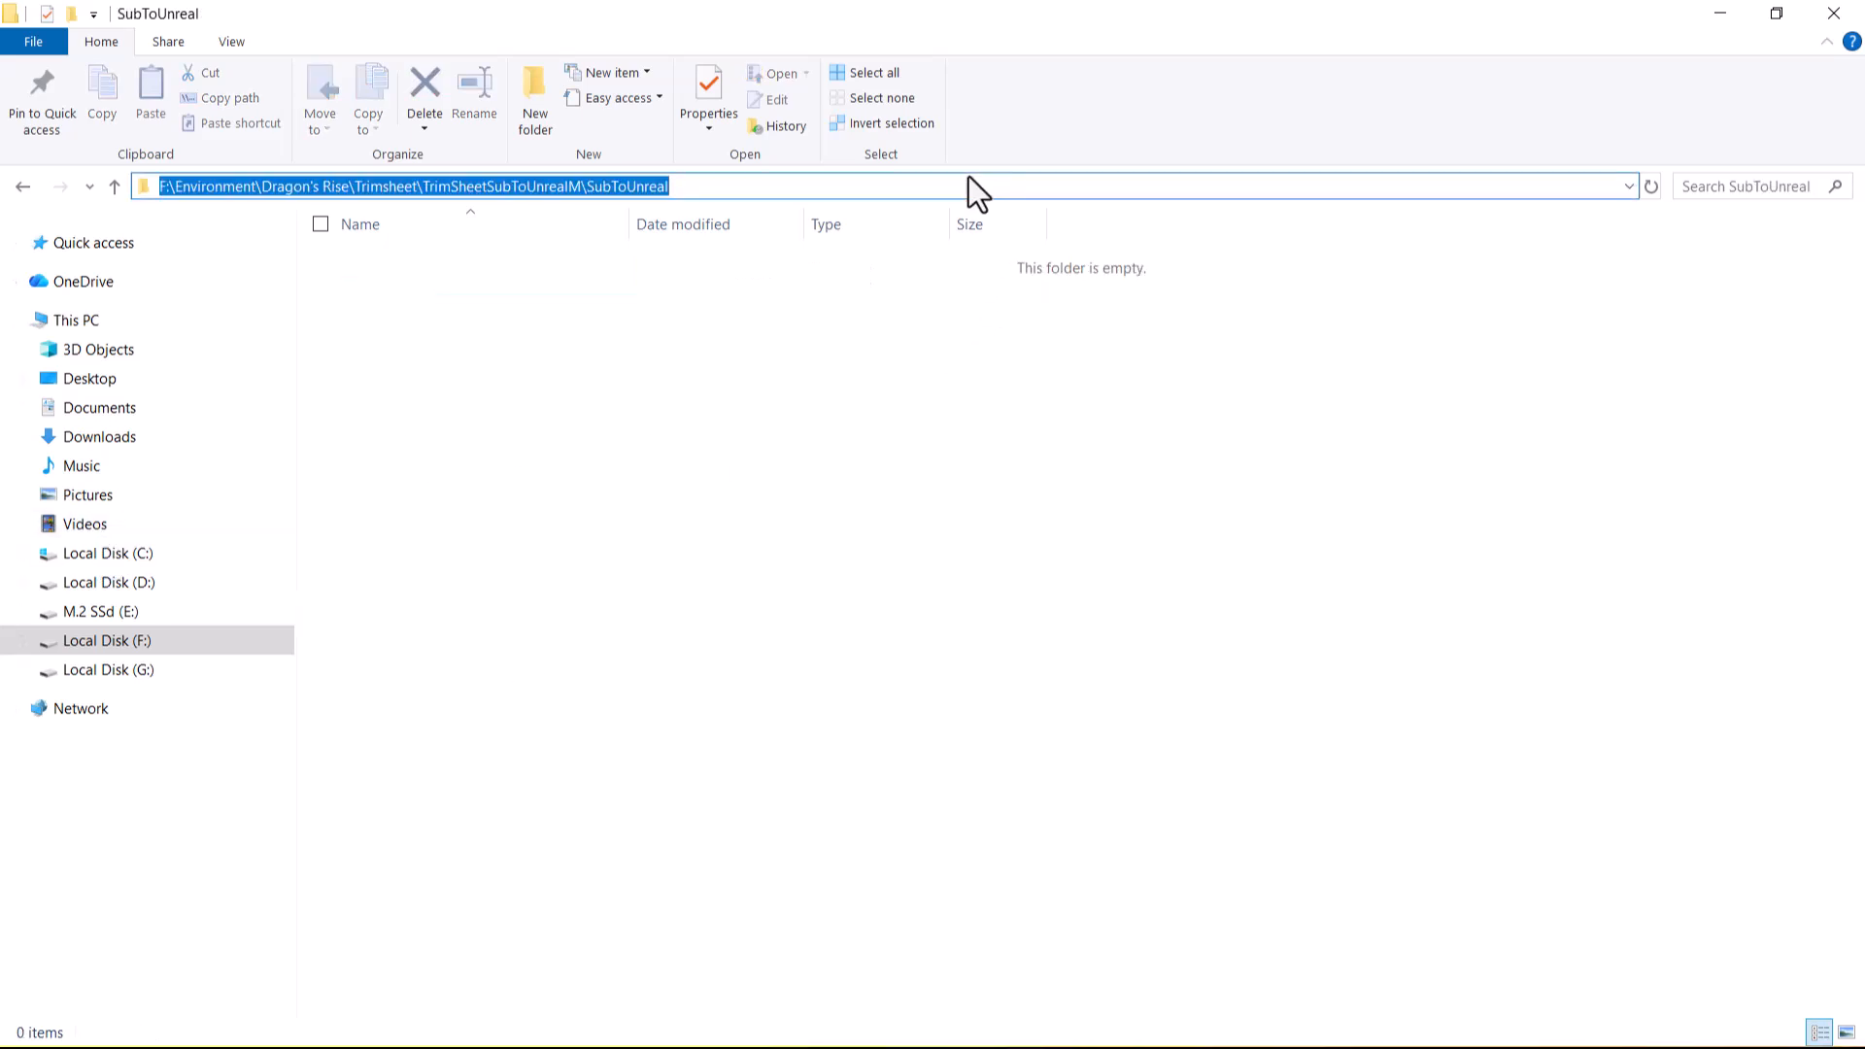
key(alt+Tab)
click(738, 359)
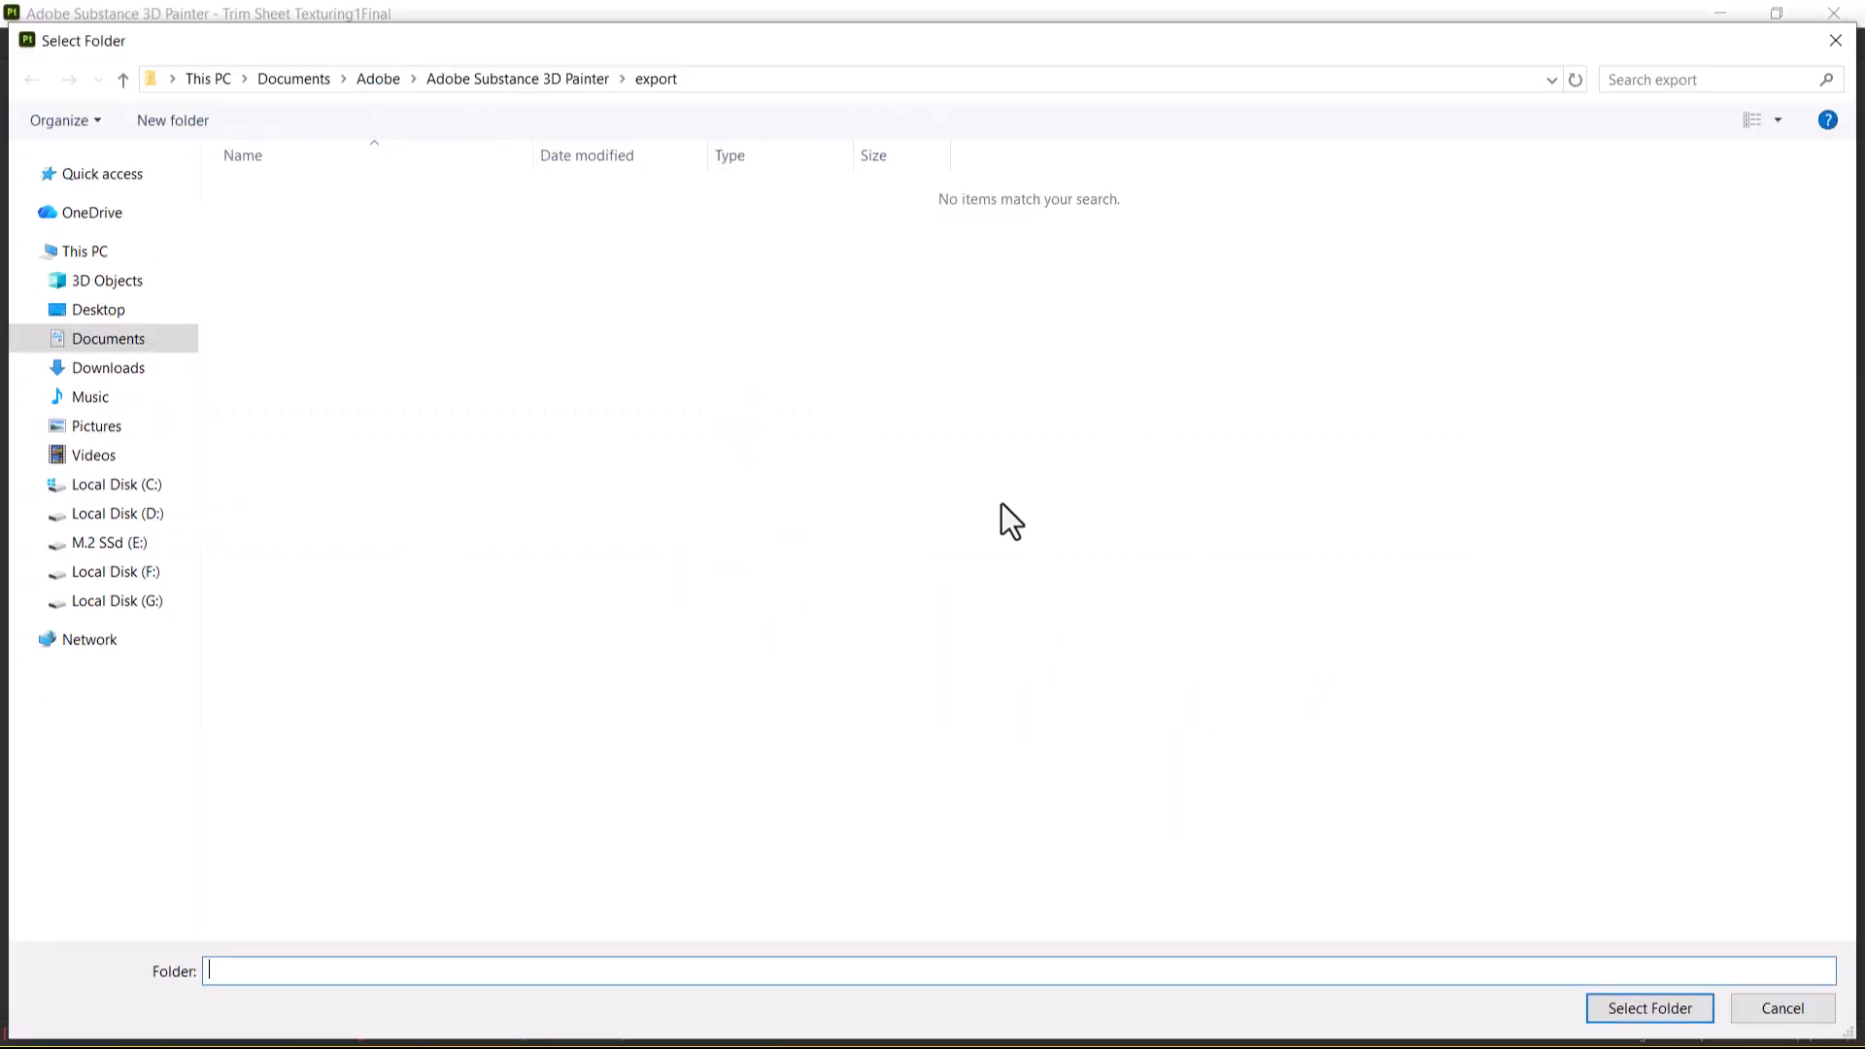
click(1618, 1003)
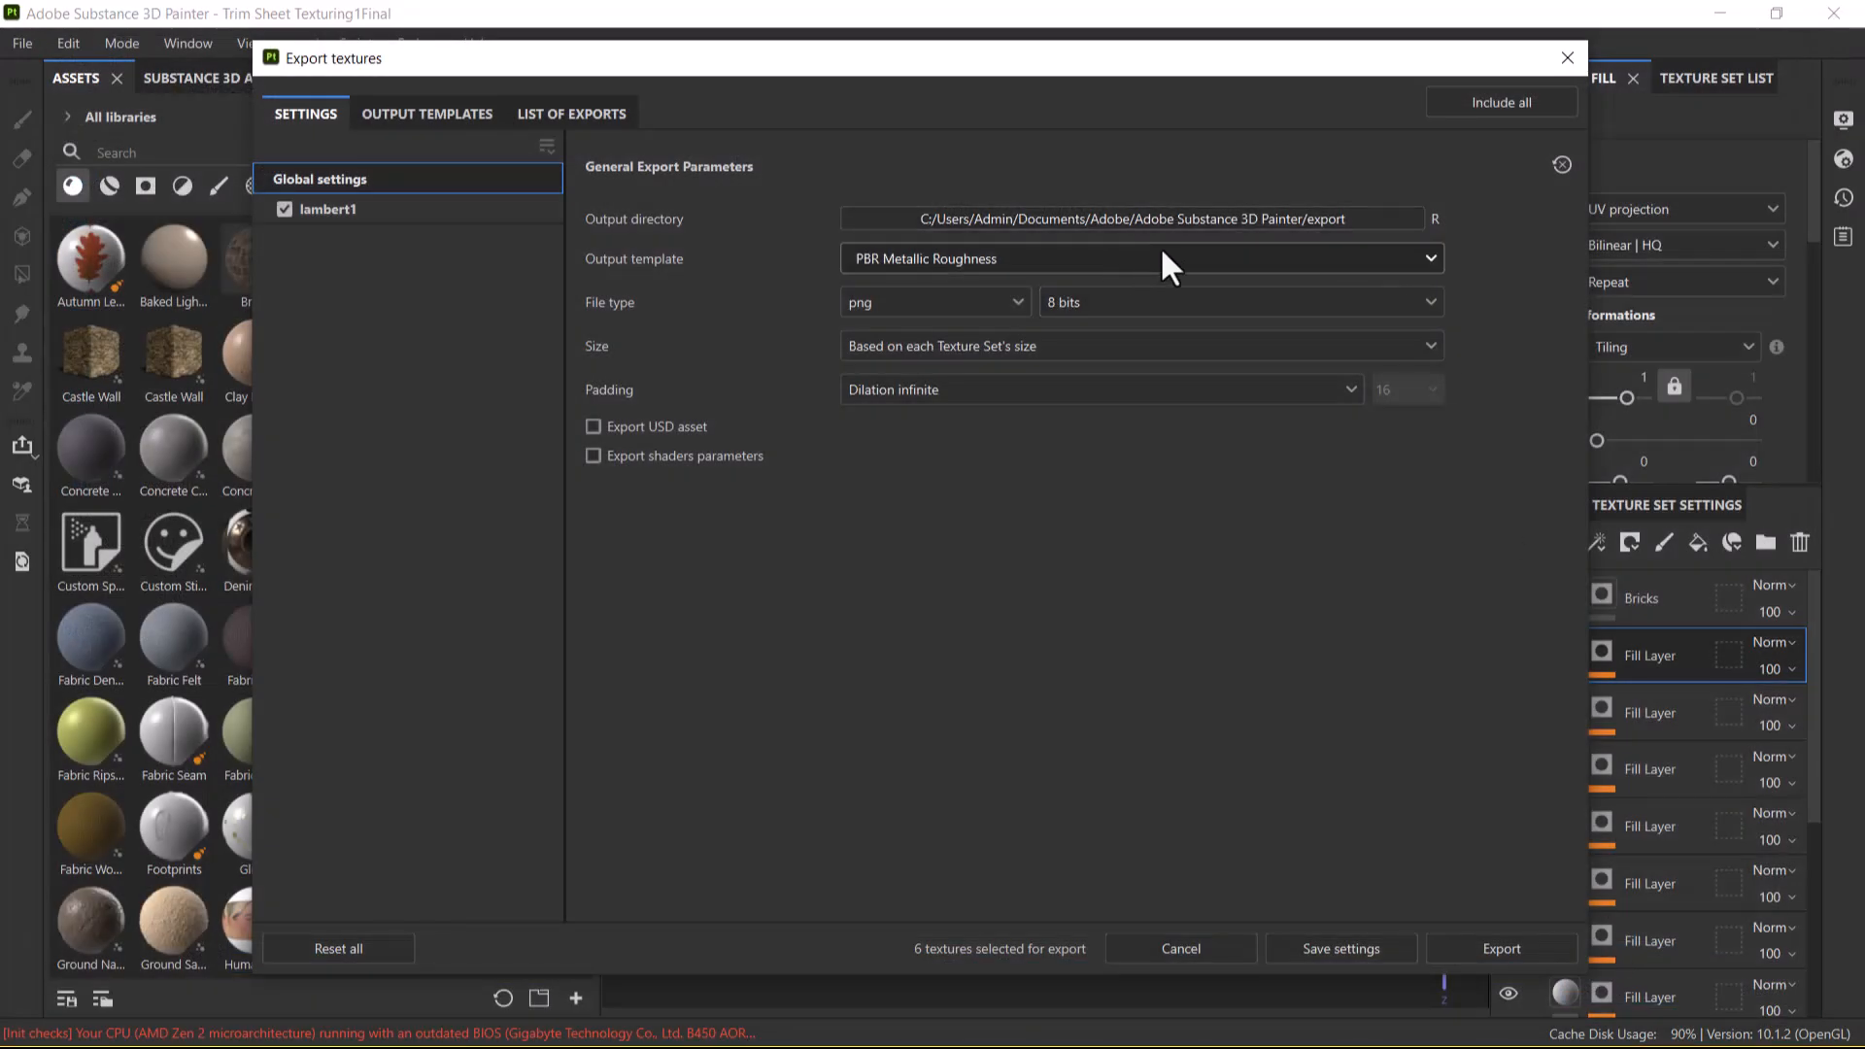
click(1192, 222)
key(ctrl+v)
key(Return)
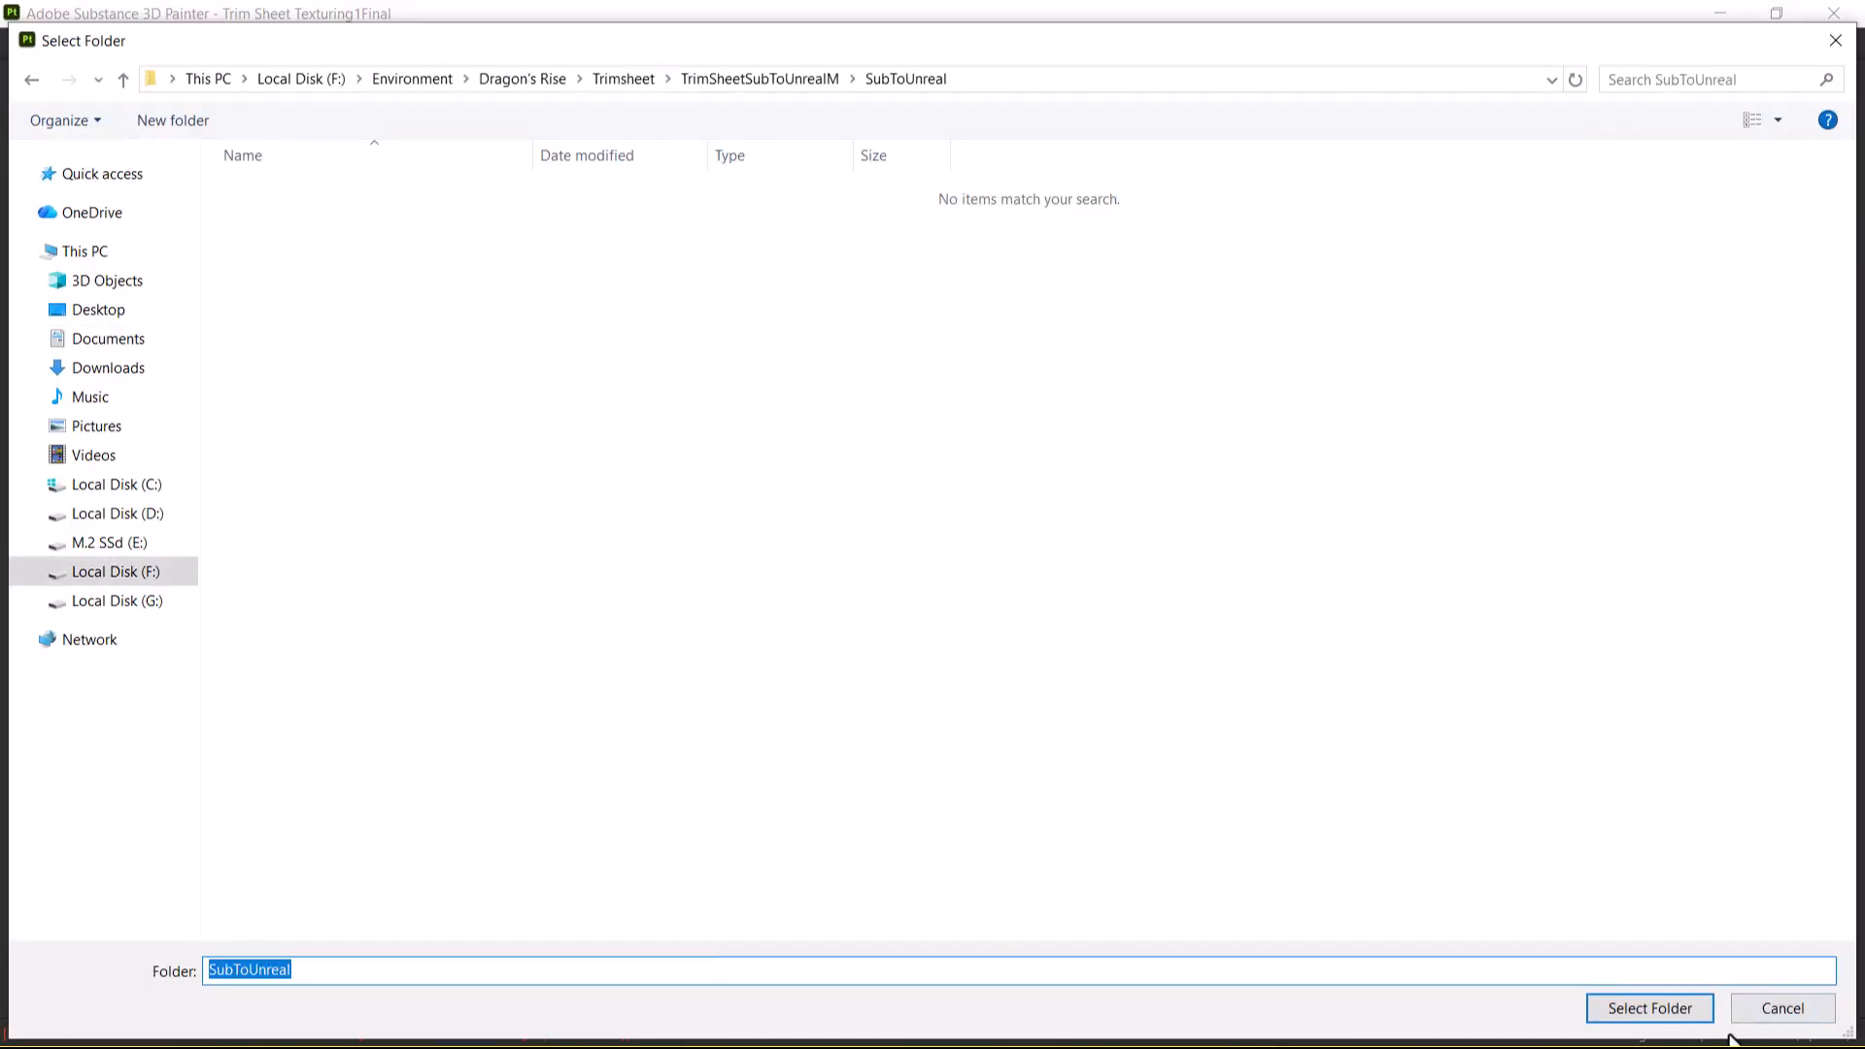
click(1651, 1010)
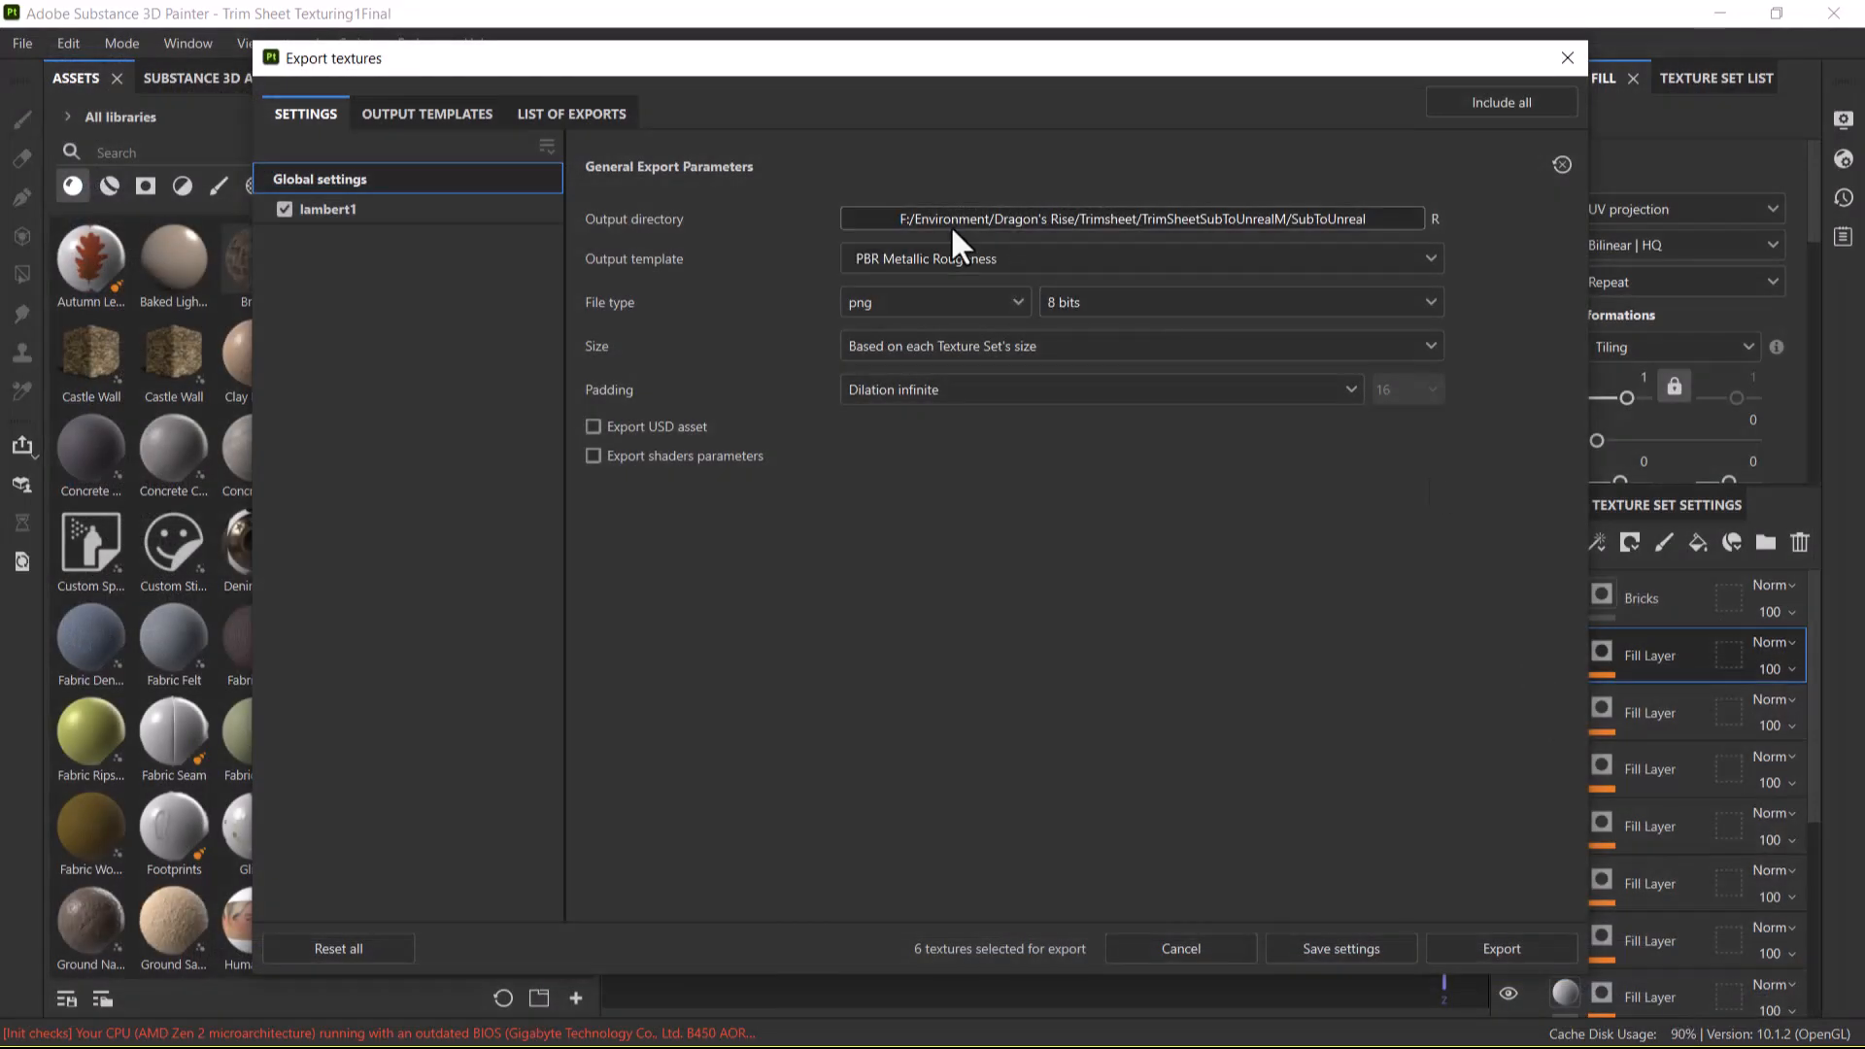
Set the output template to Unreal Engine 4 (Packed) for the texture export.
click(889, 260)
click(891, 262)
click(929, 343)
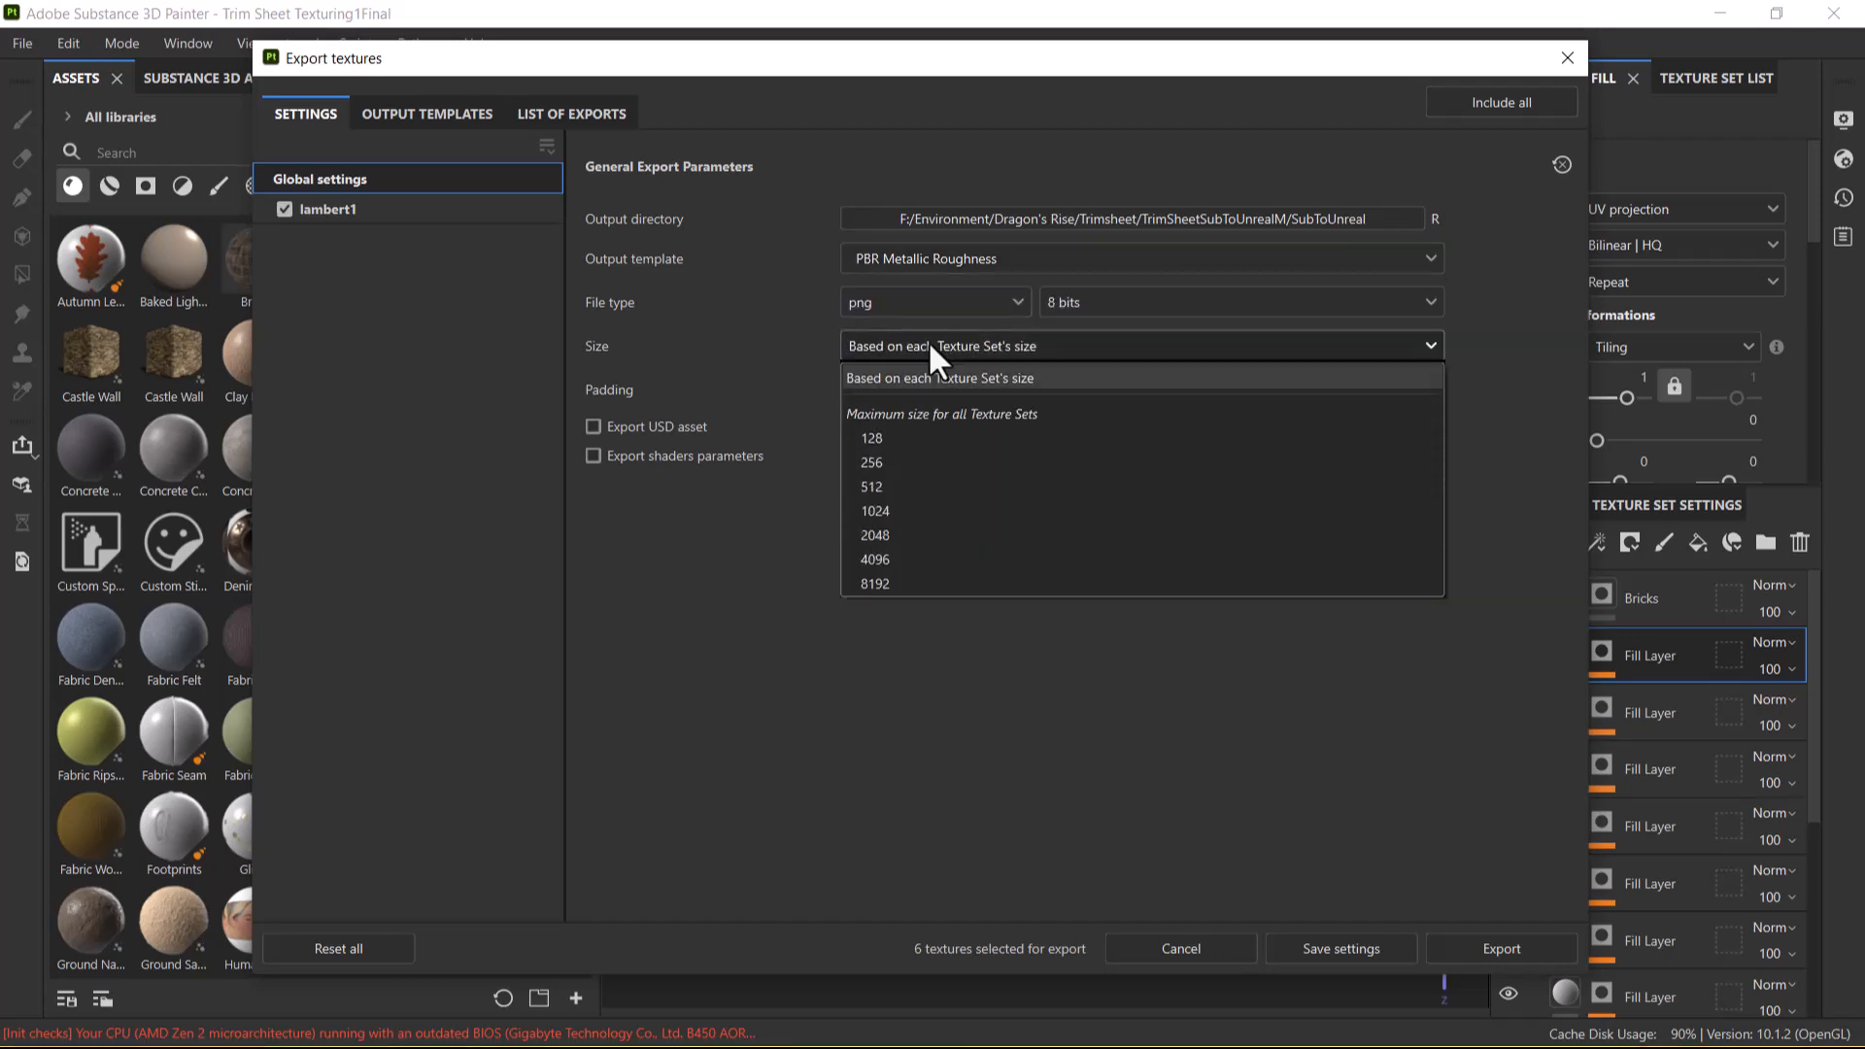
click(931, 342)
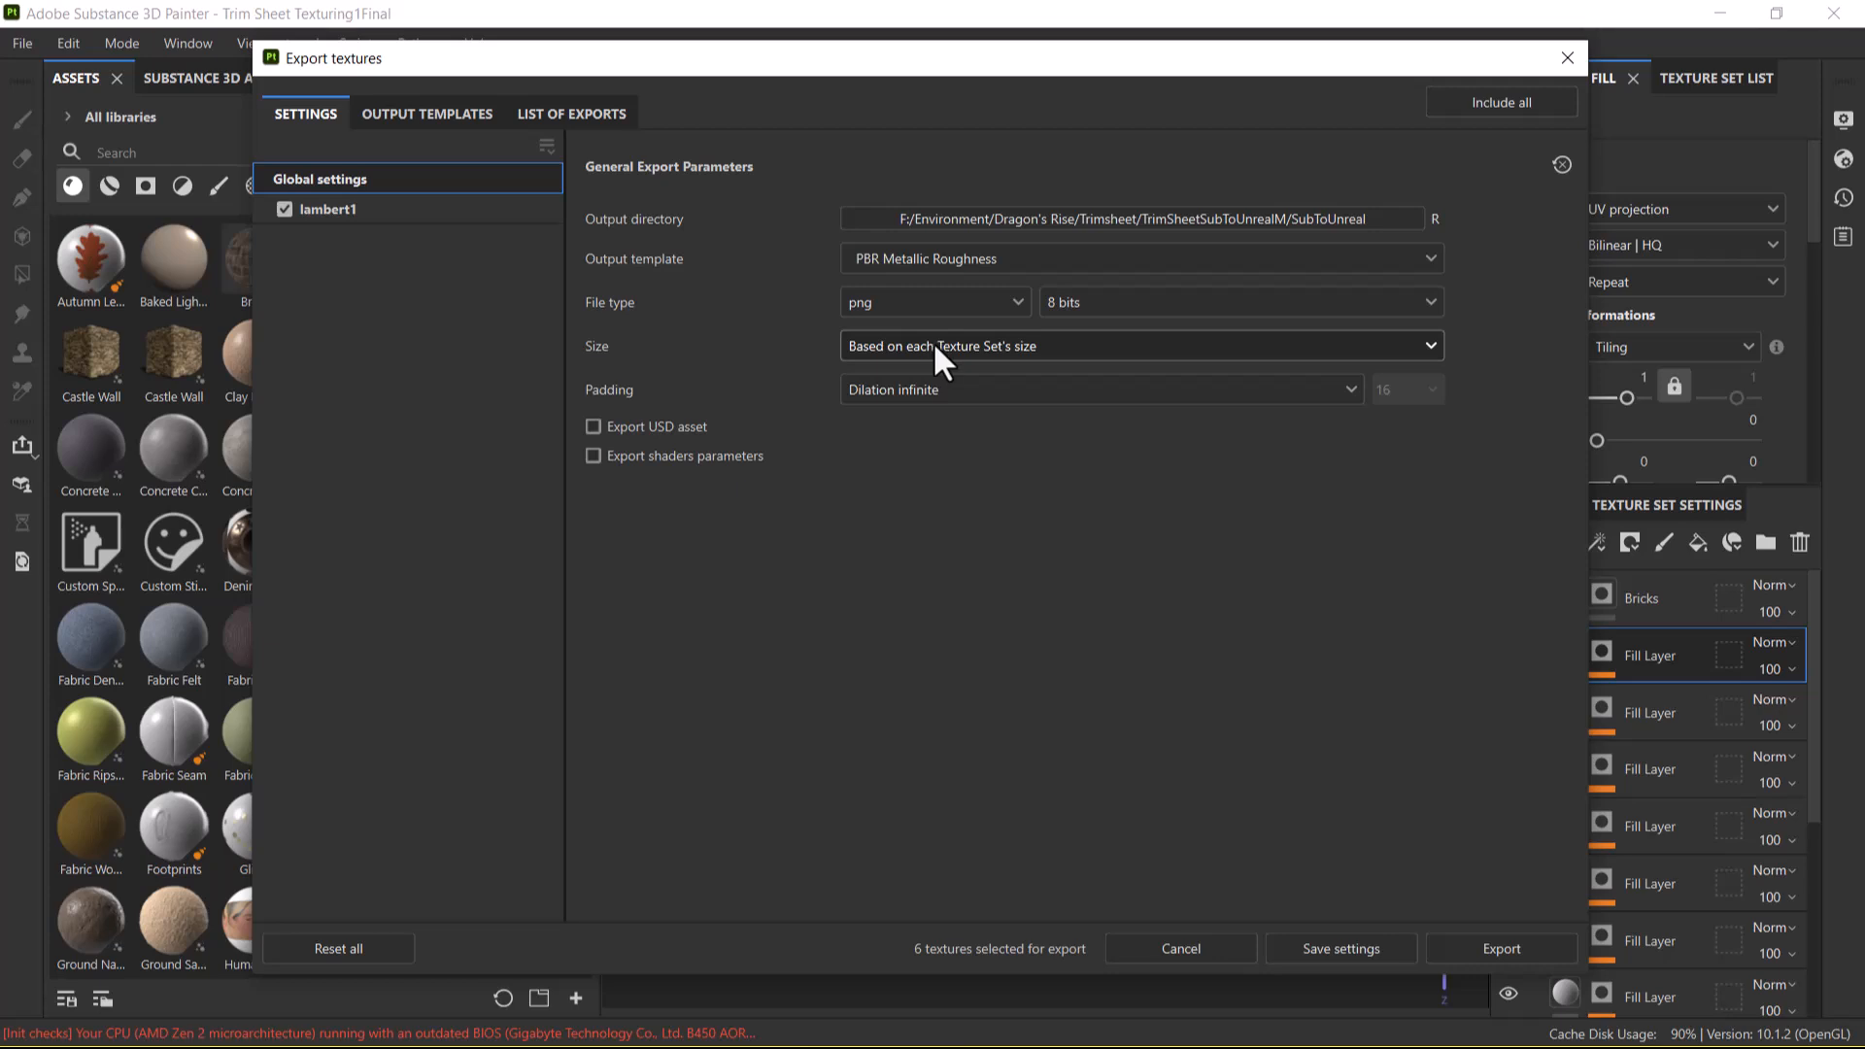
click(976, 266)
scroll(976, 291, up, 1)
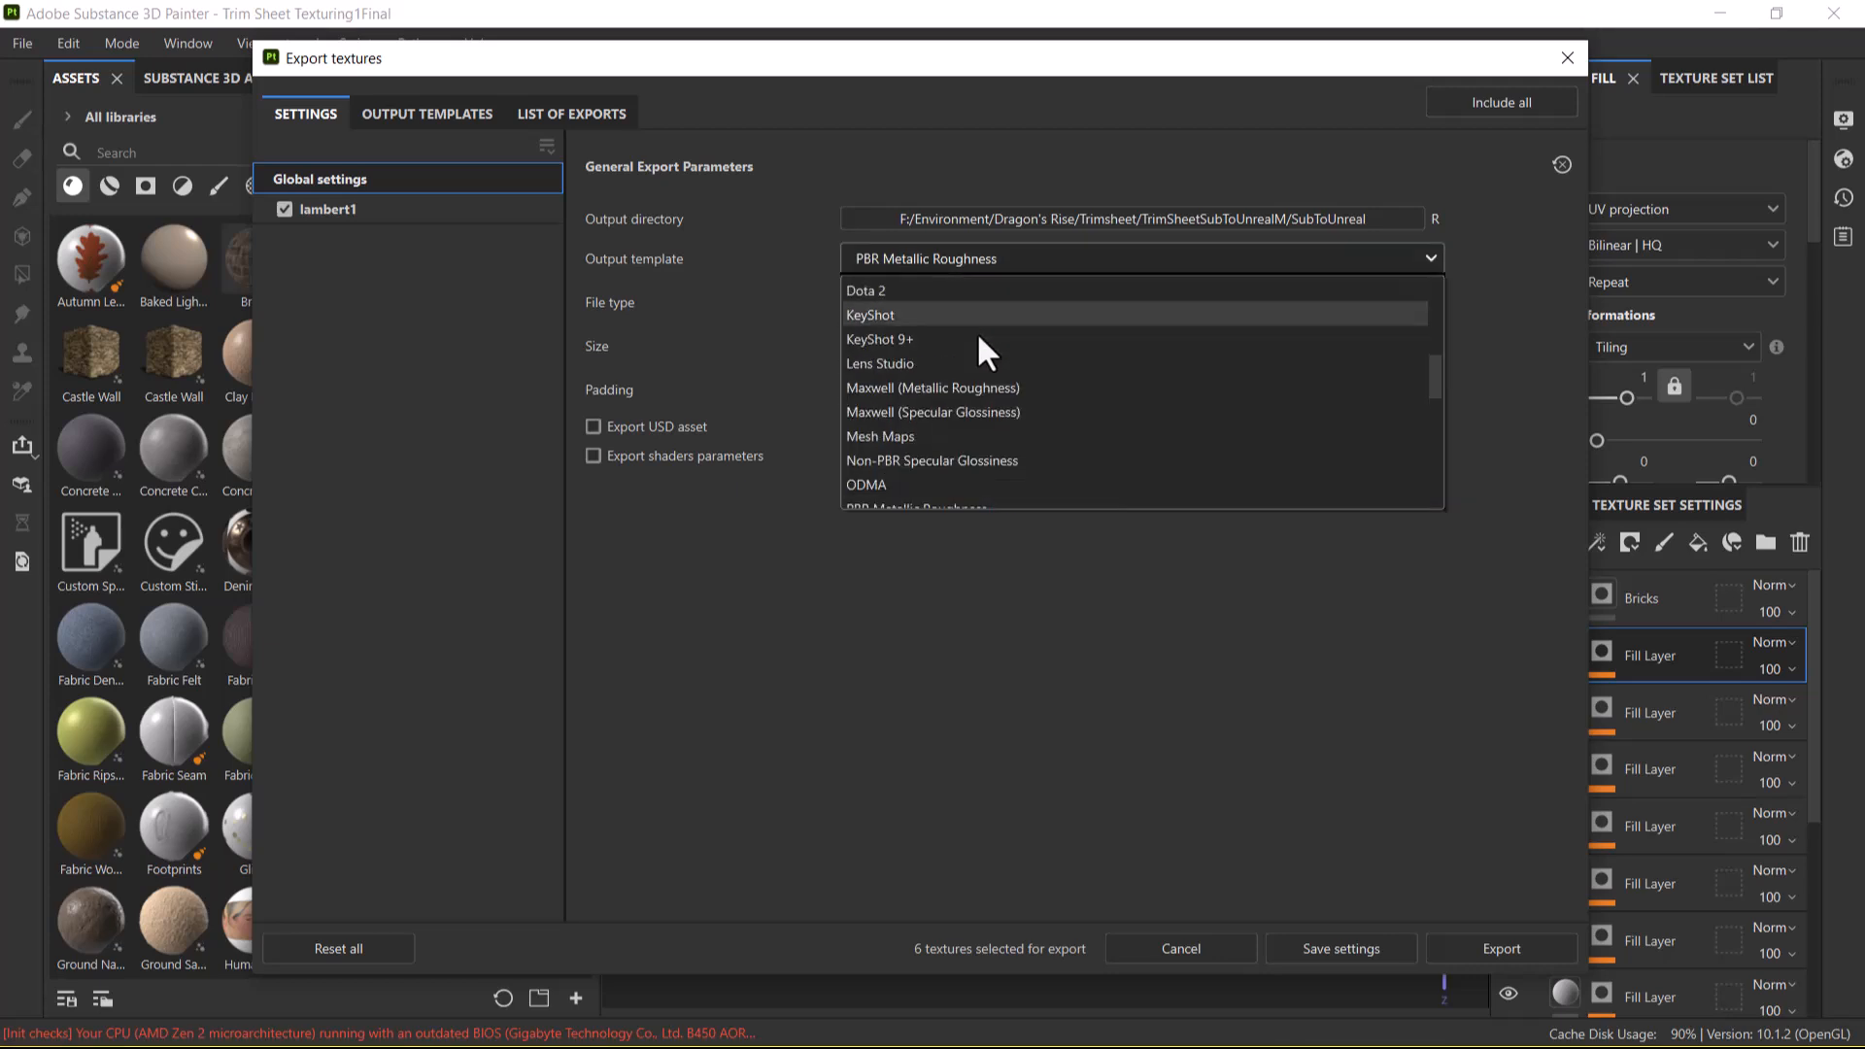
scroll(974, 411, down, 5)
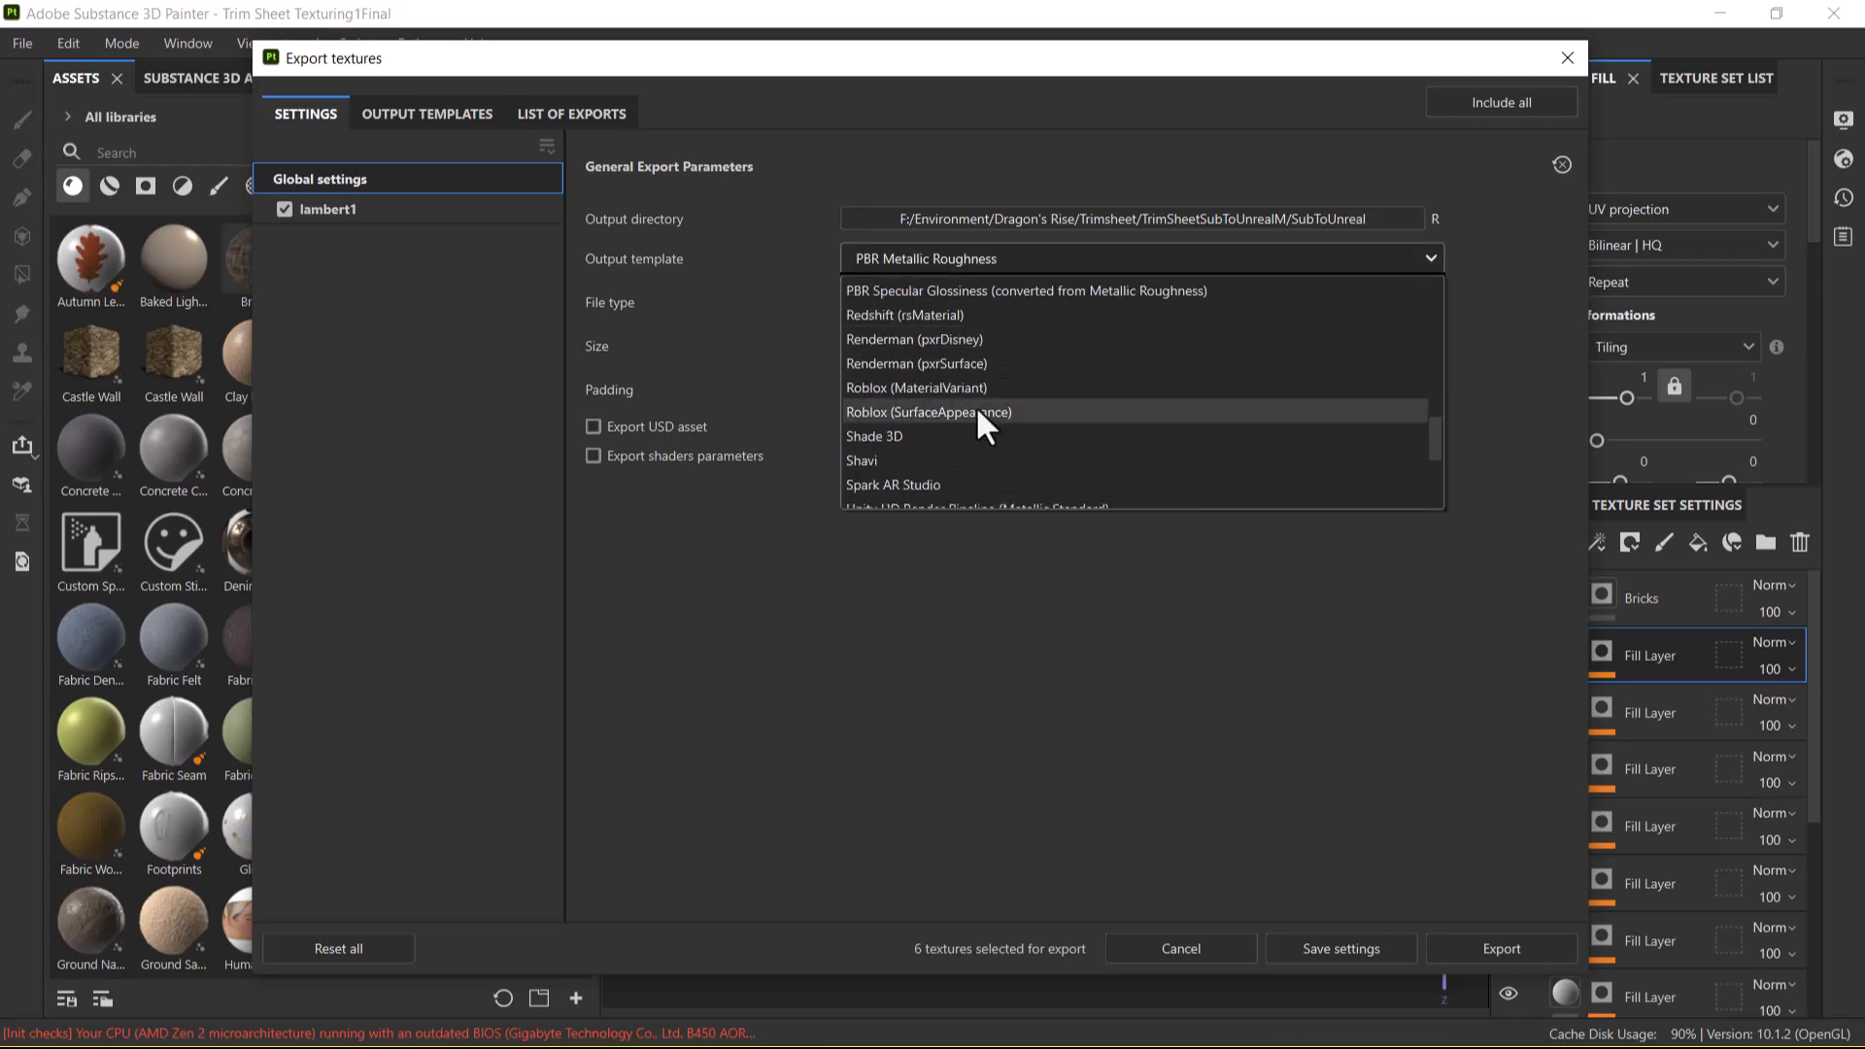
scroll(975, 406, down, 1)
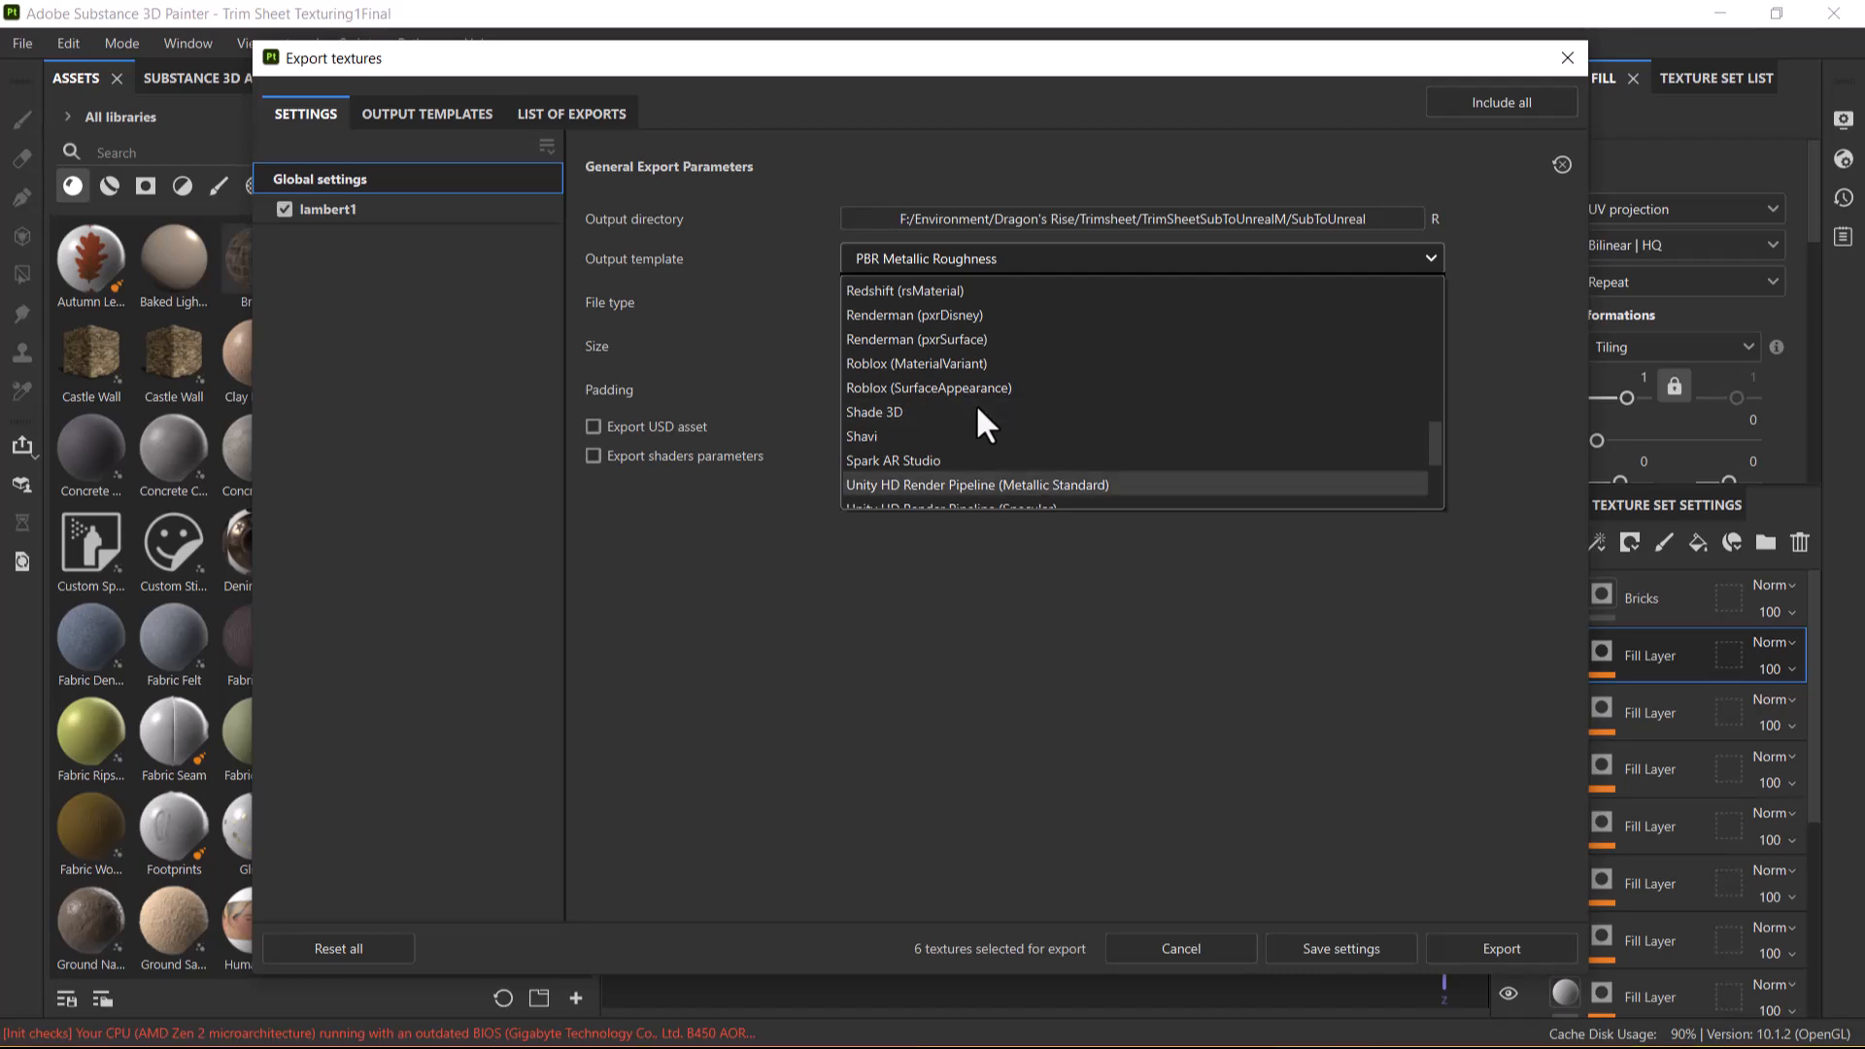
scroll(975, 404, down, 3)
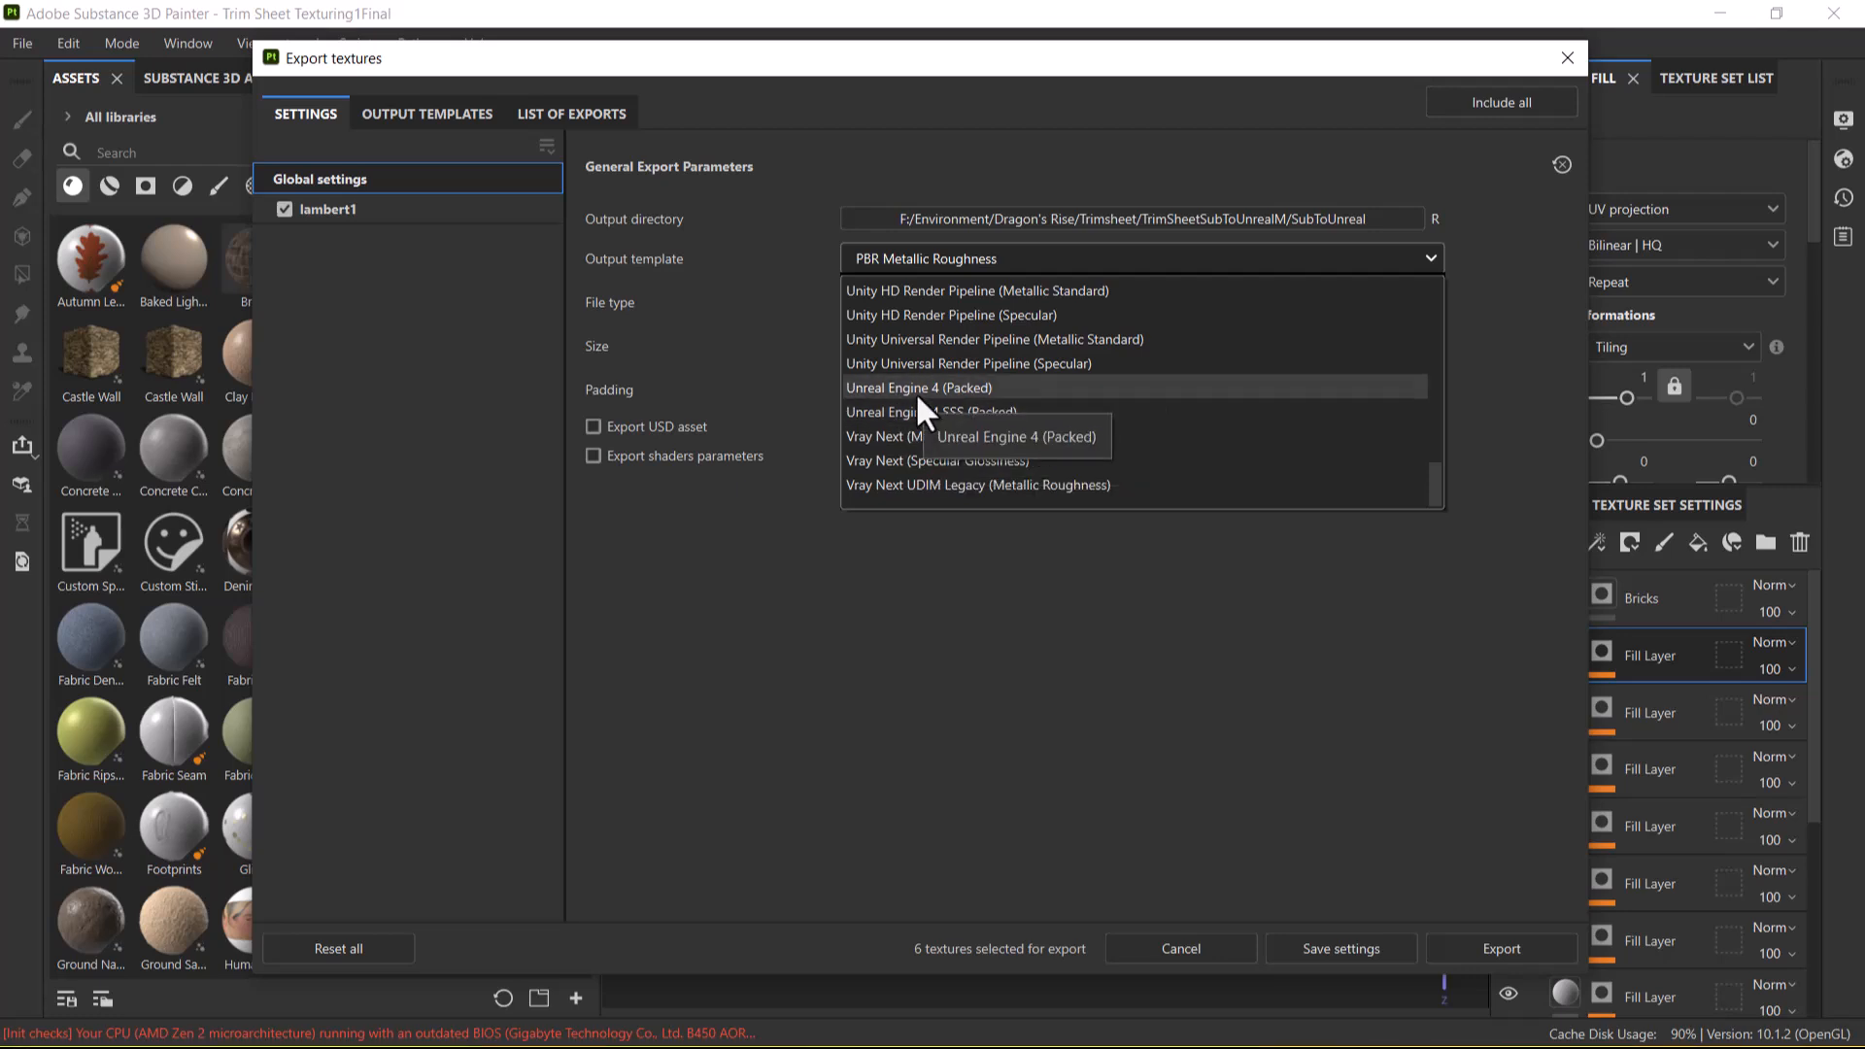
click(918, 389)
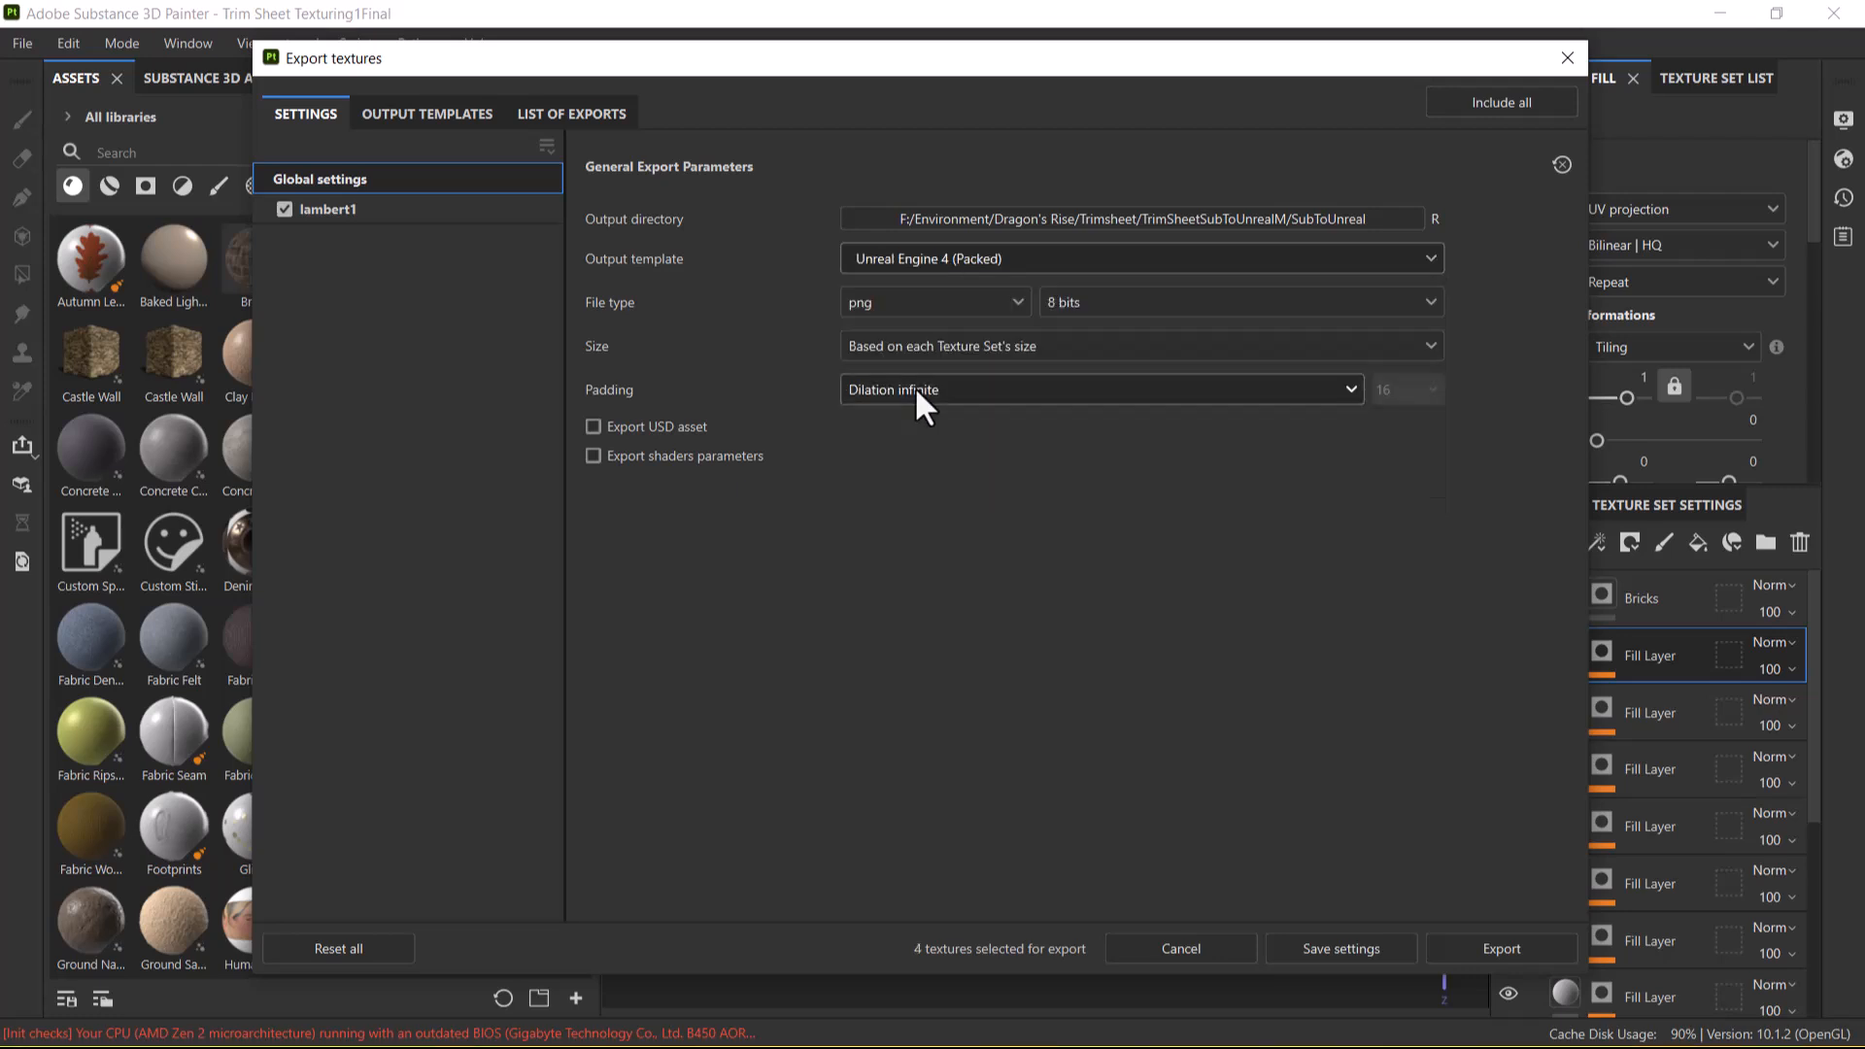
Keep the png file type and the size based on each Texture Set's size, and export the textures.
click(984, 313)
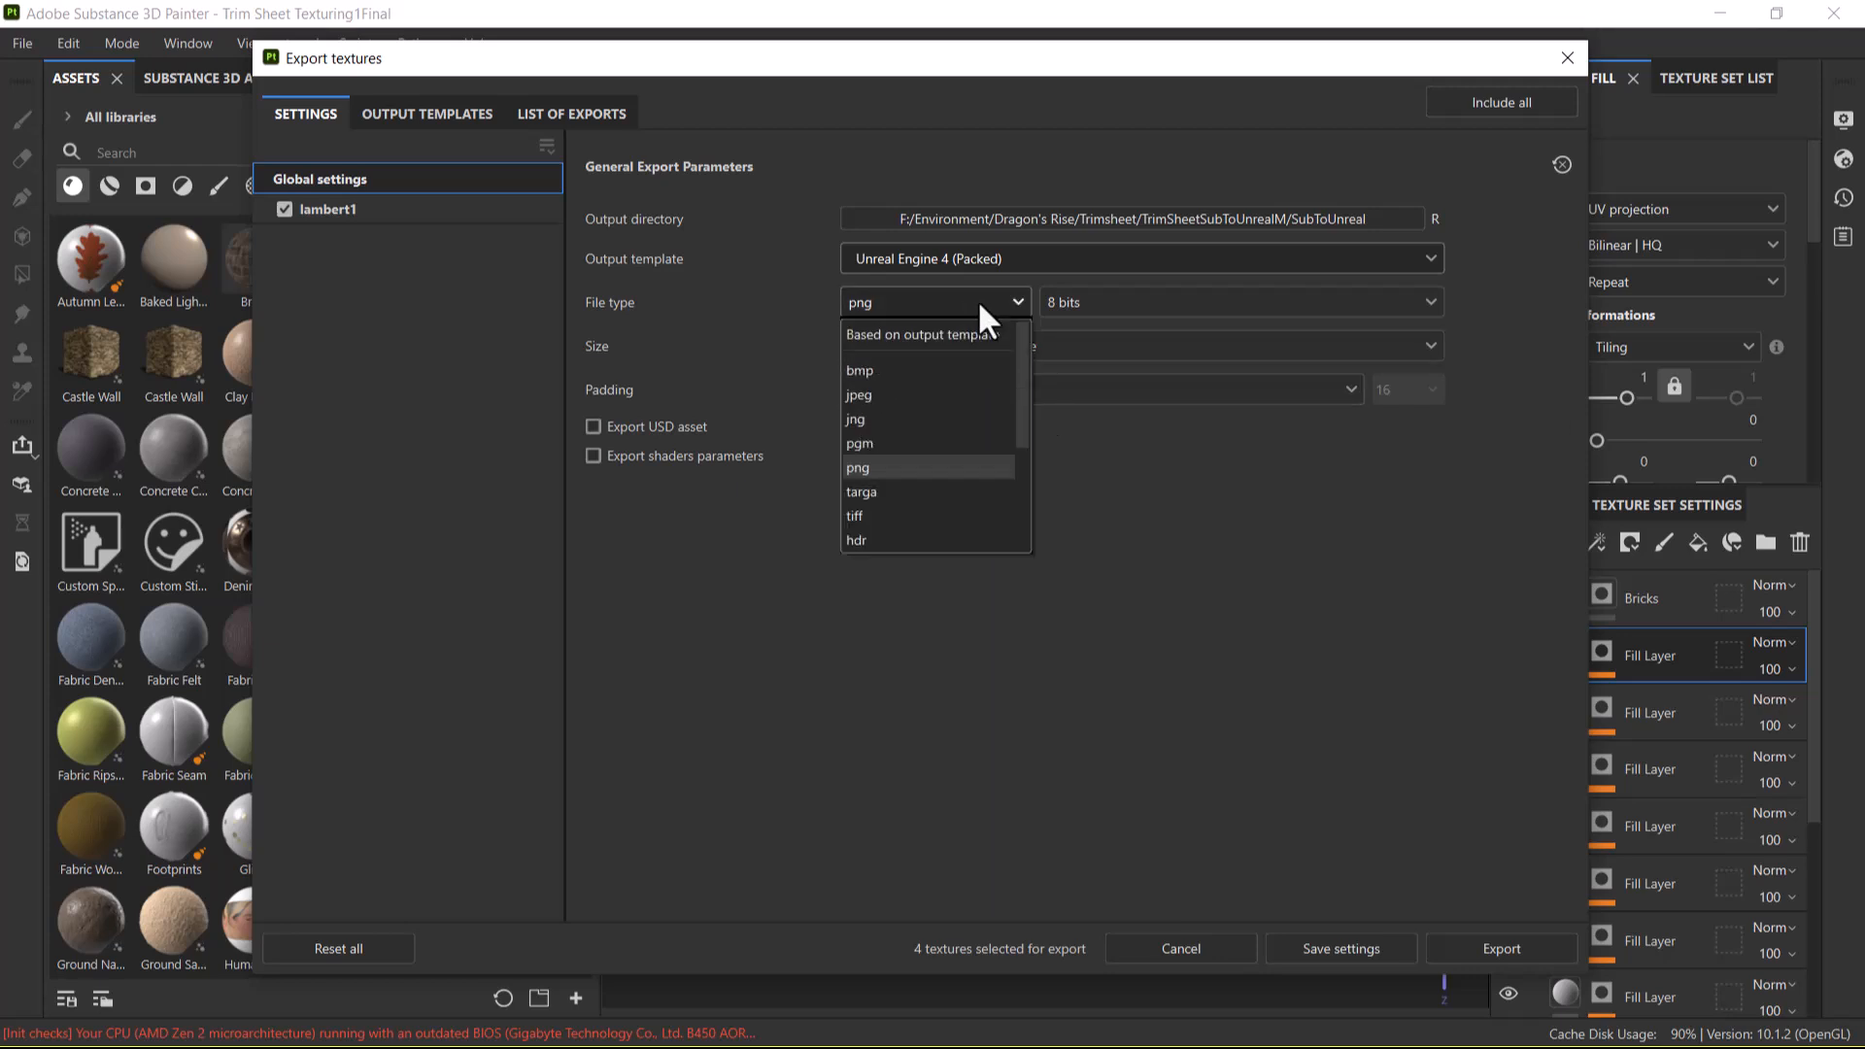
click(961, 470)
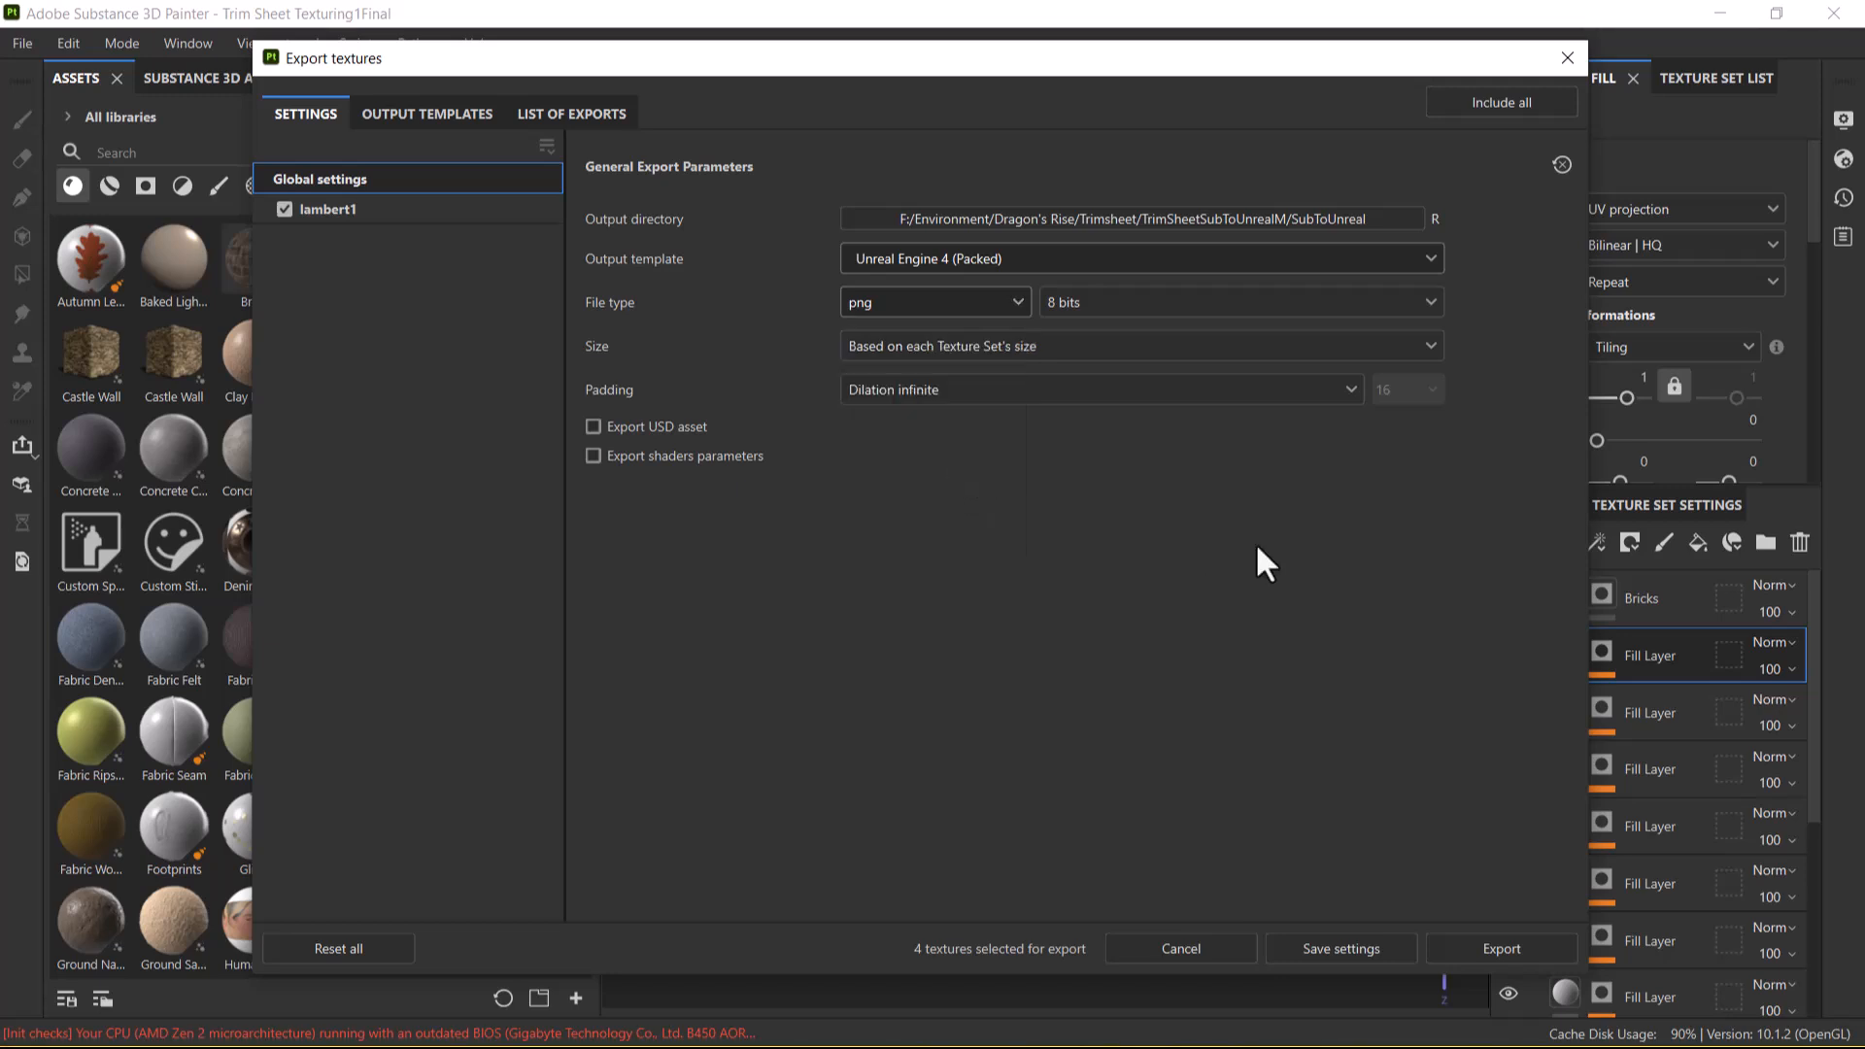
click(1013, 348)
click(1013, 349)
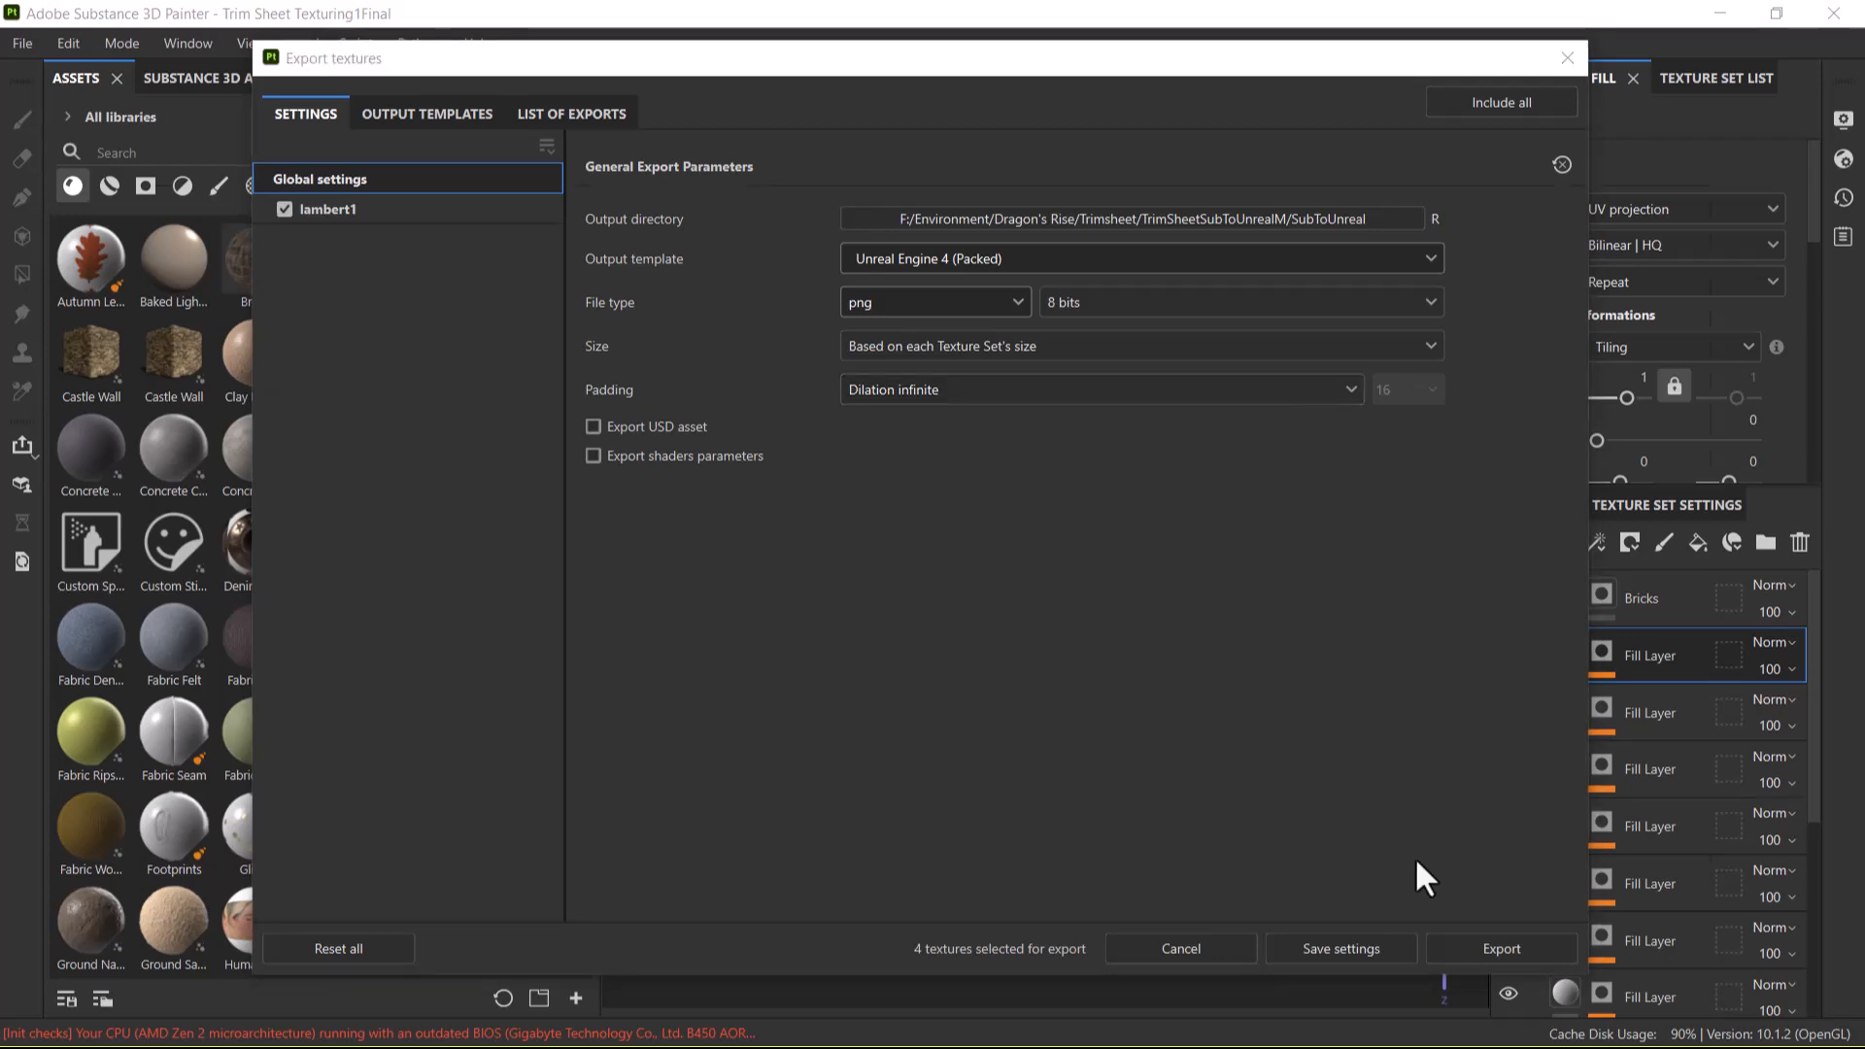
key(alt+Tab)
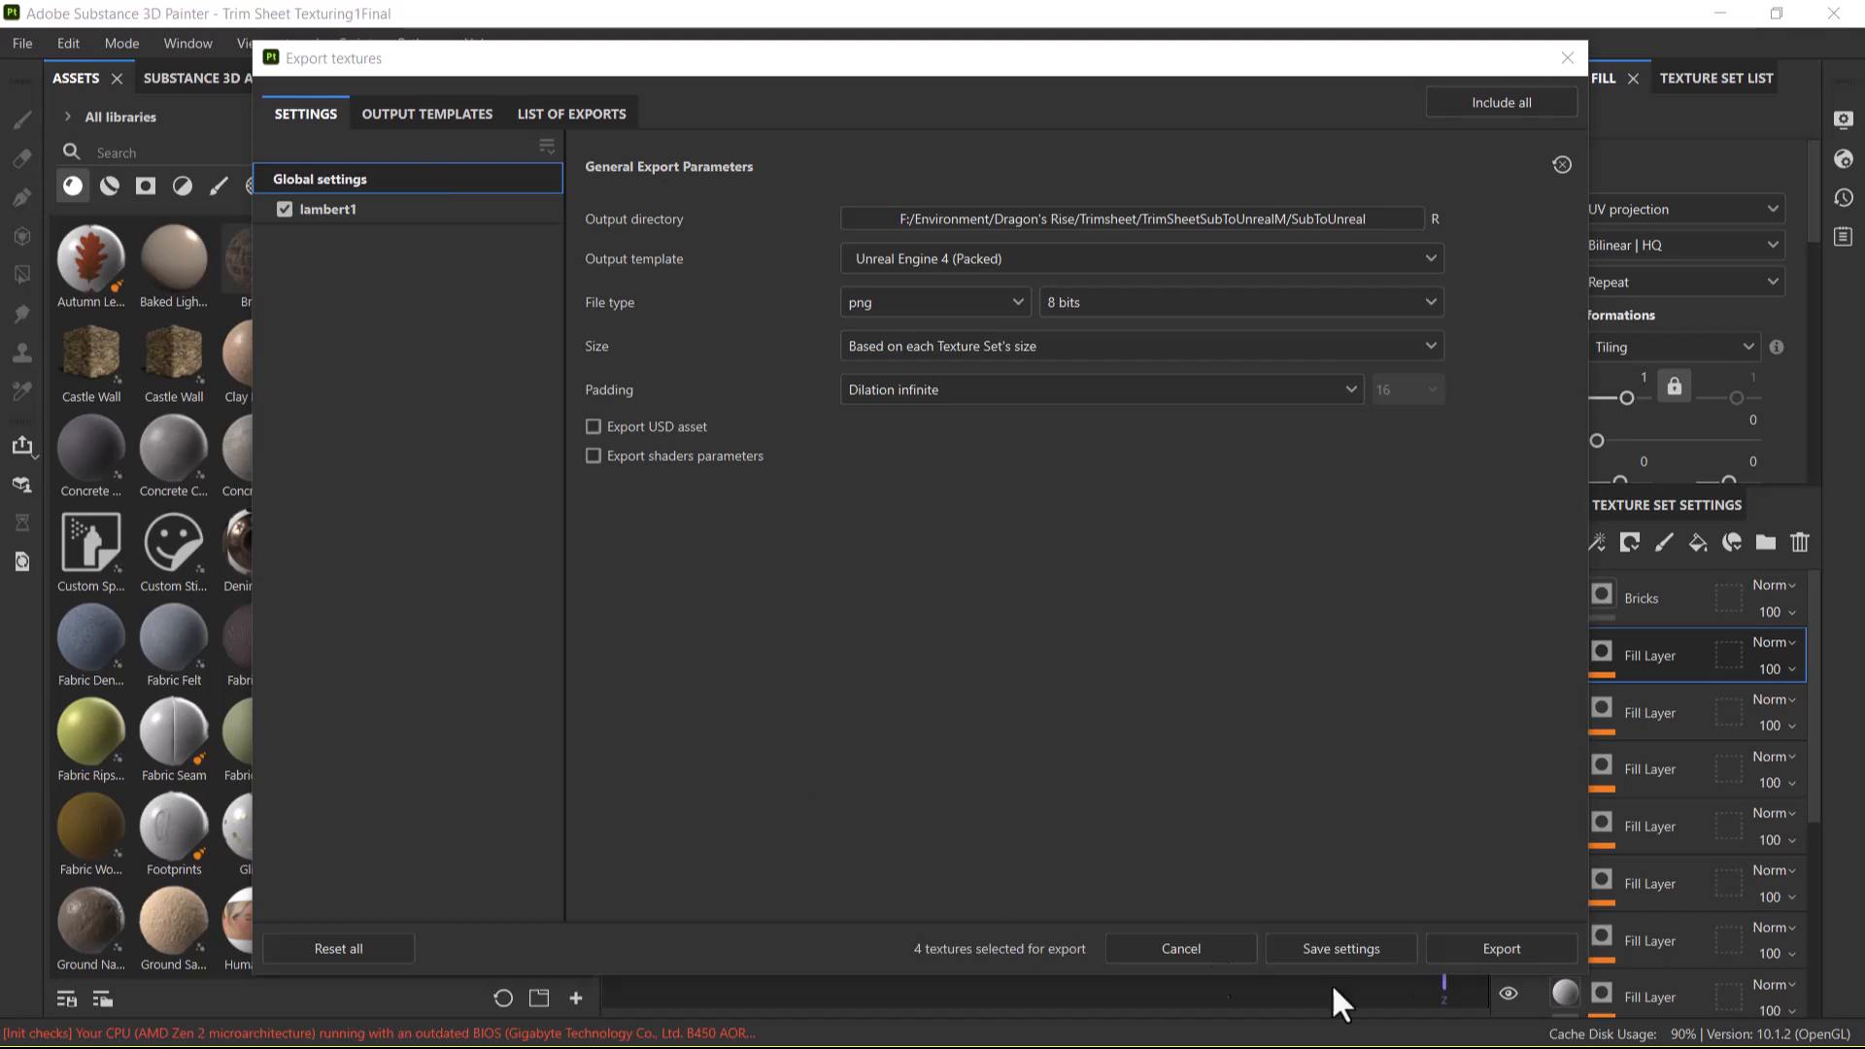
click(1496, 948)
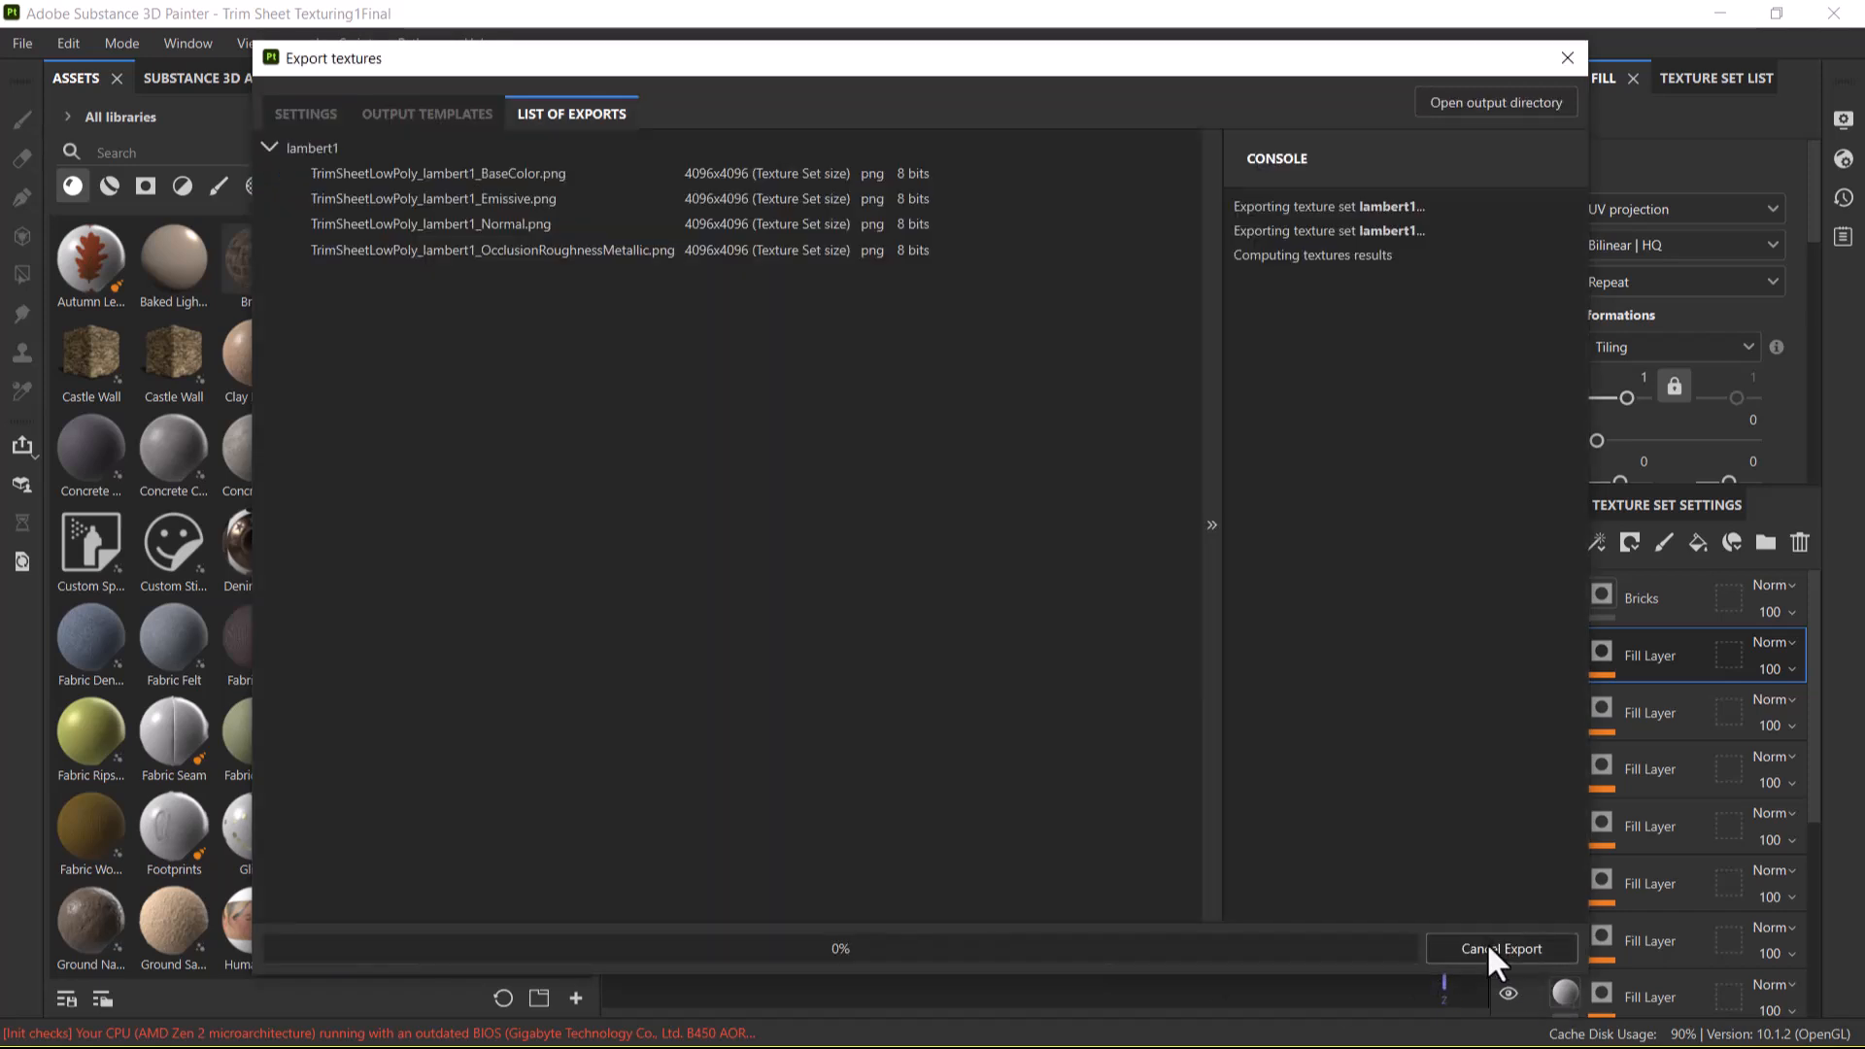
Switch to the SubToUnreal folder in File Explorer and examine the exported texture maps as large thumbnails.
key(alt+Tab)
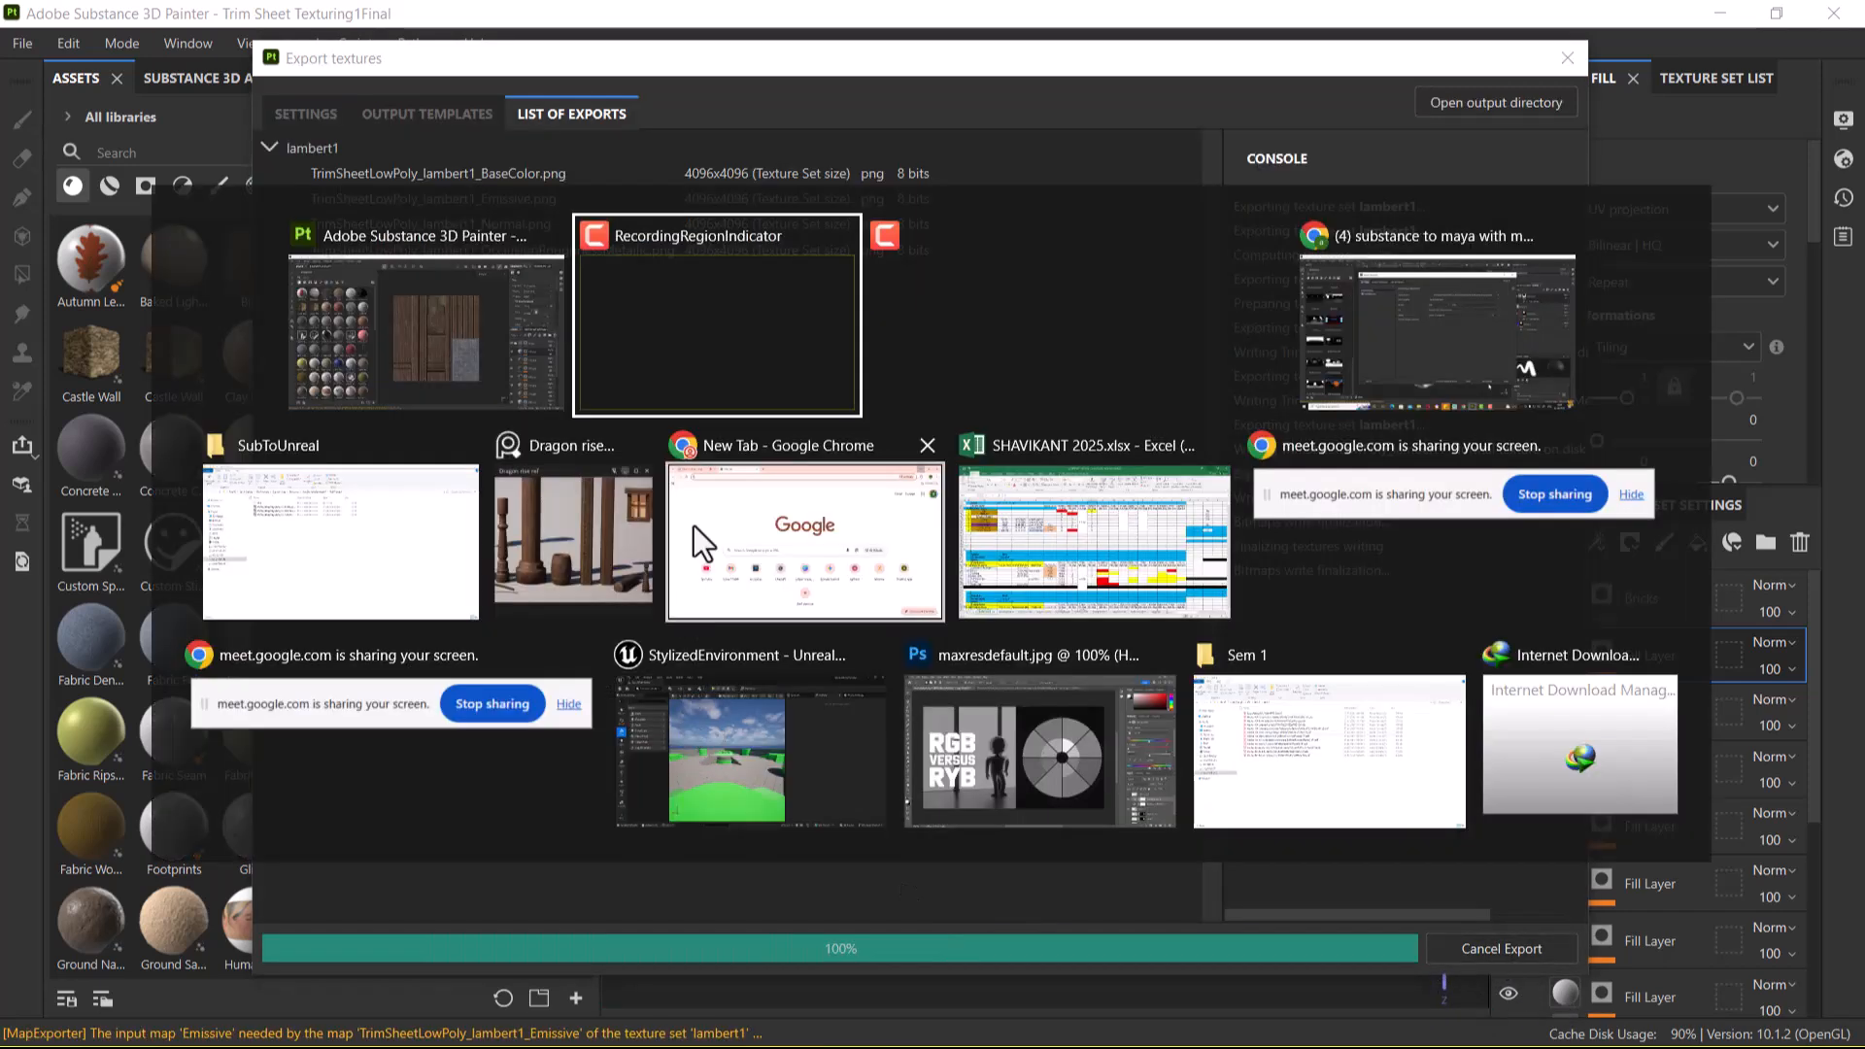
click(369, 558)
right_click(680, 535)
mouse_move(660, 515)
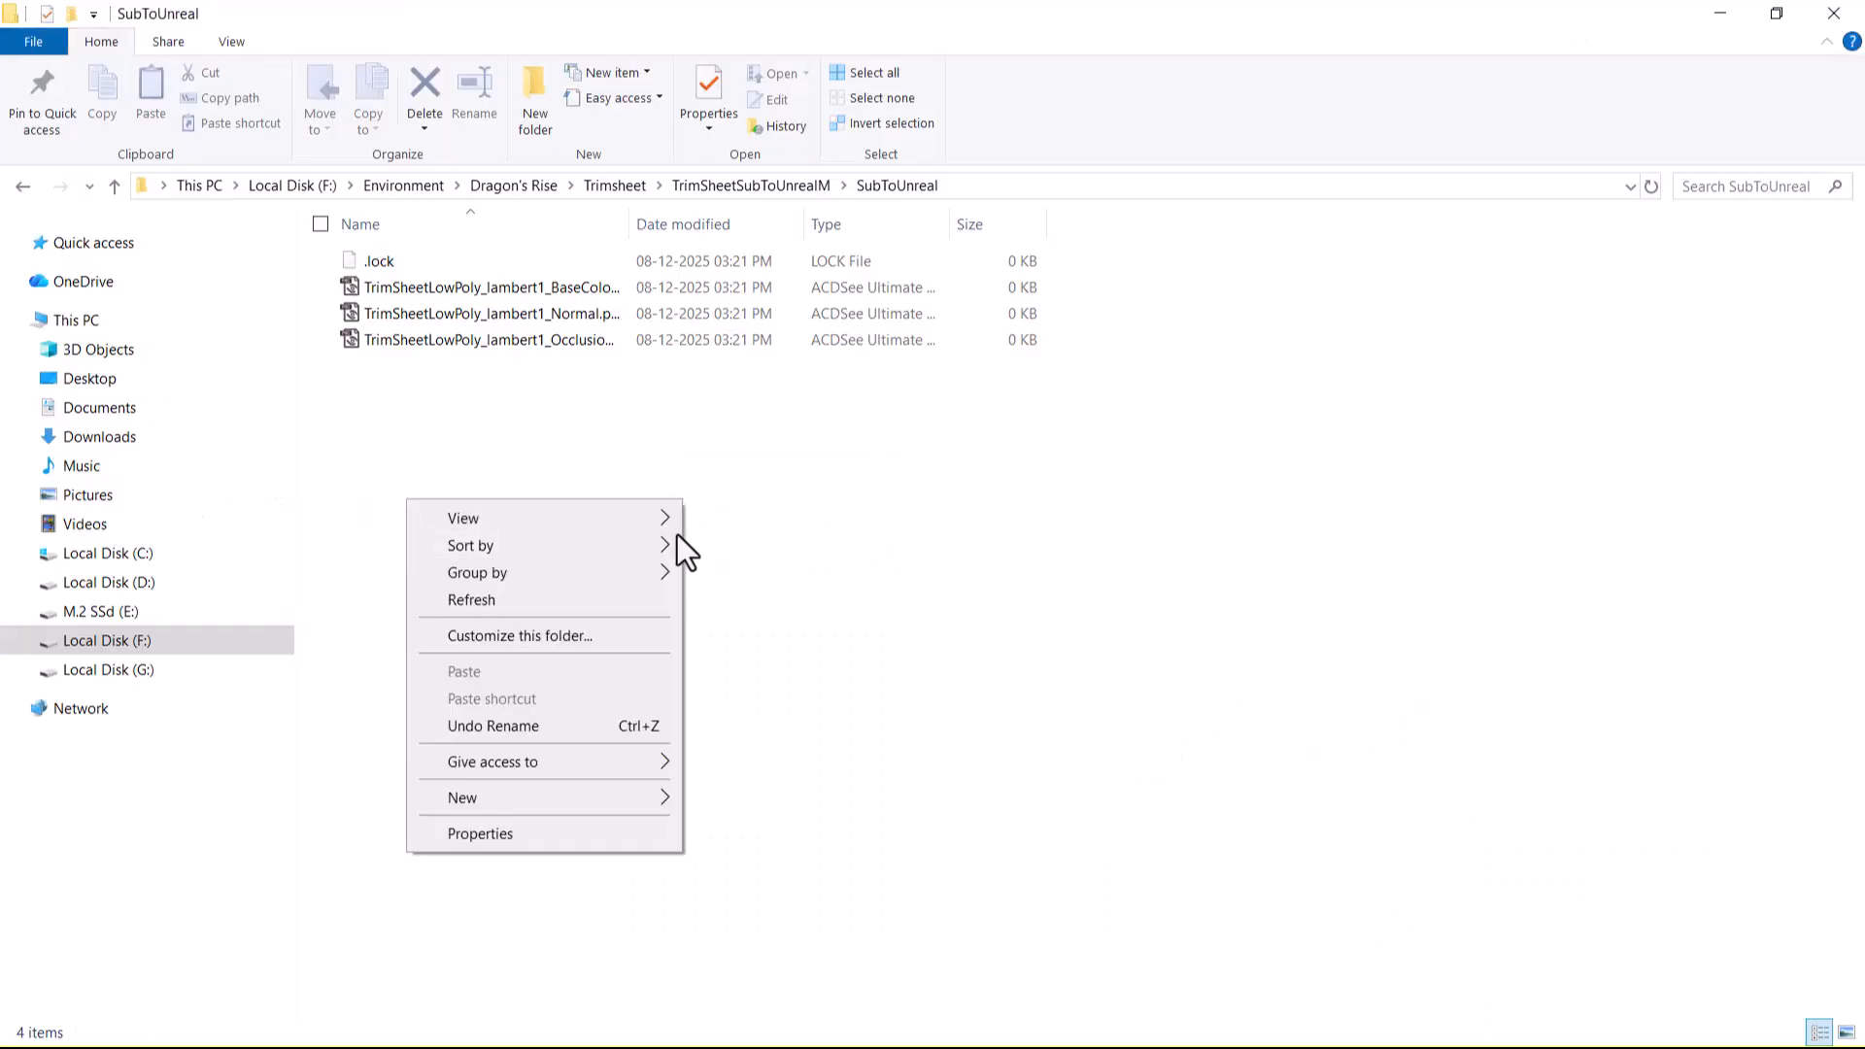
click(845, 525)
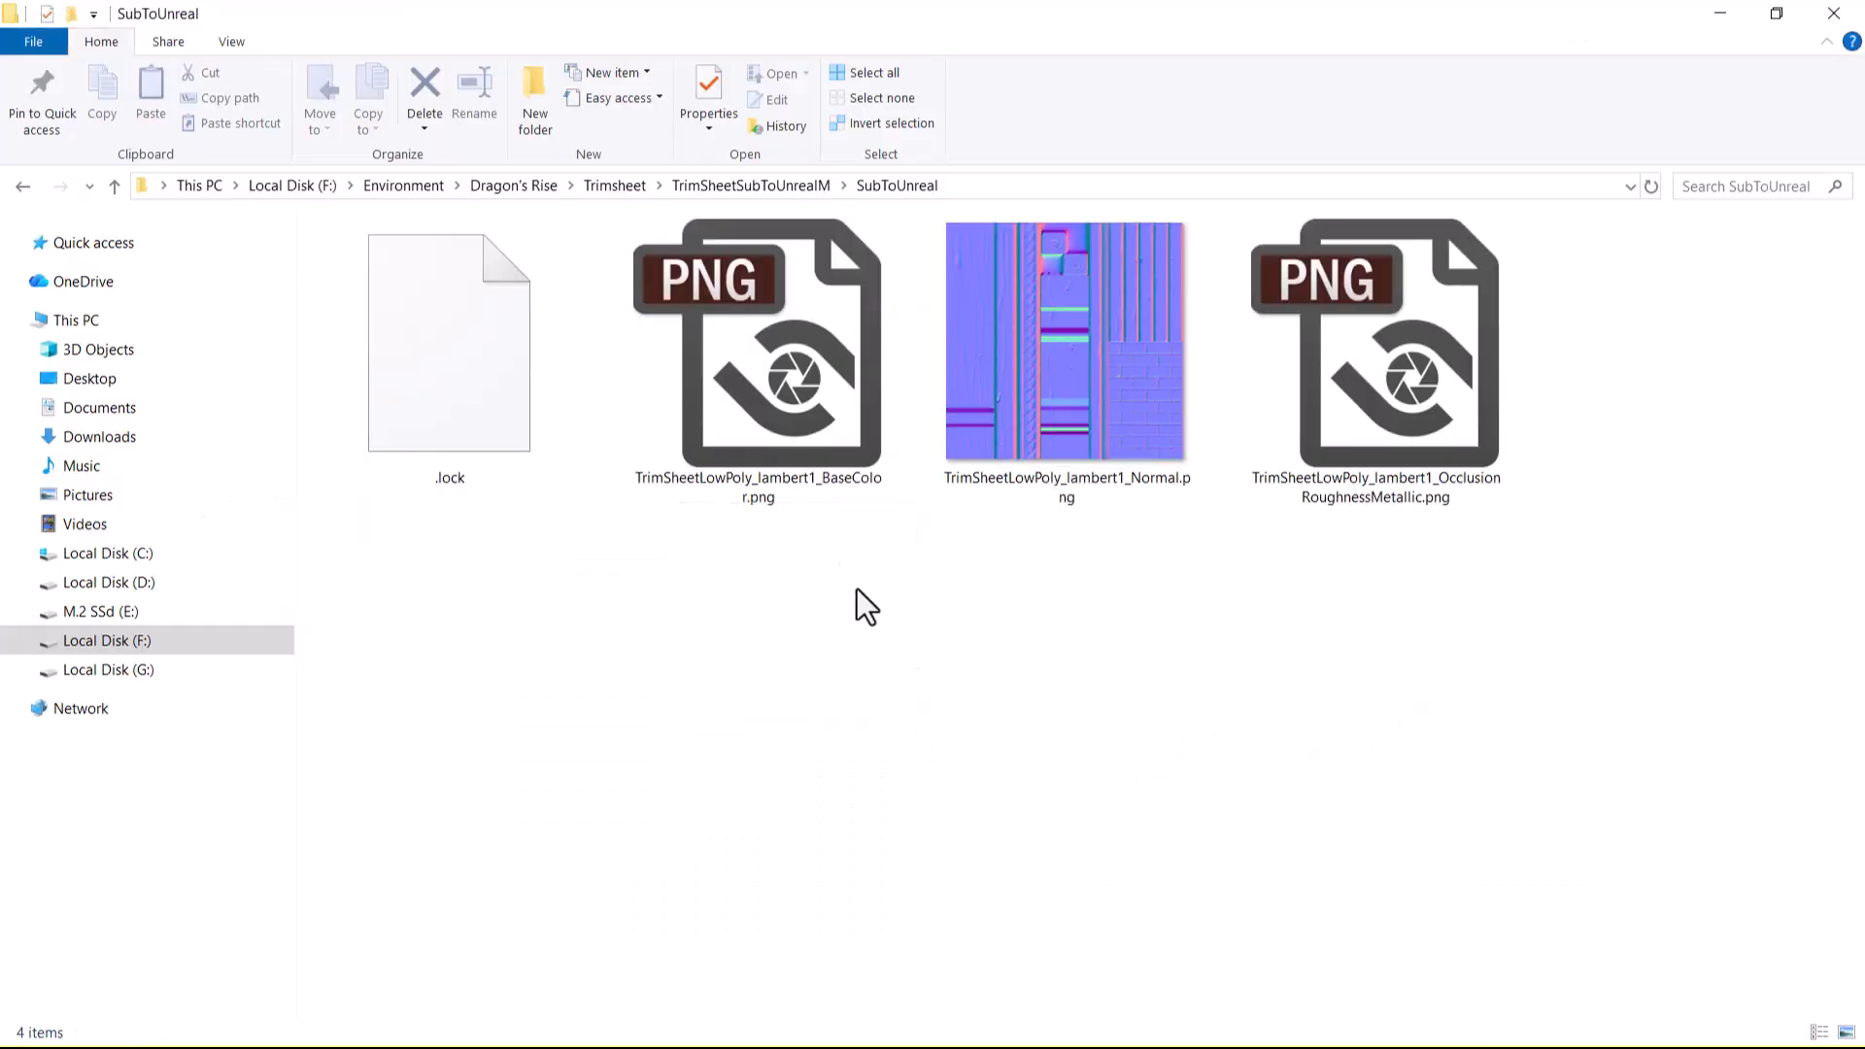
click(746, 451)
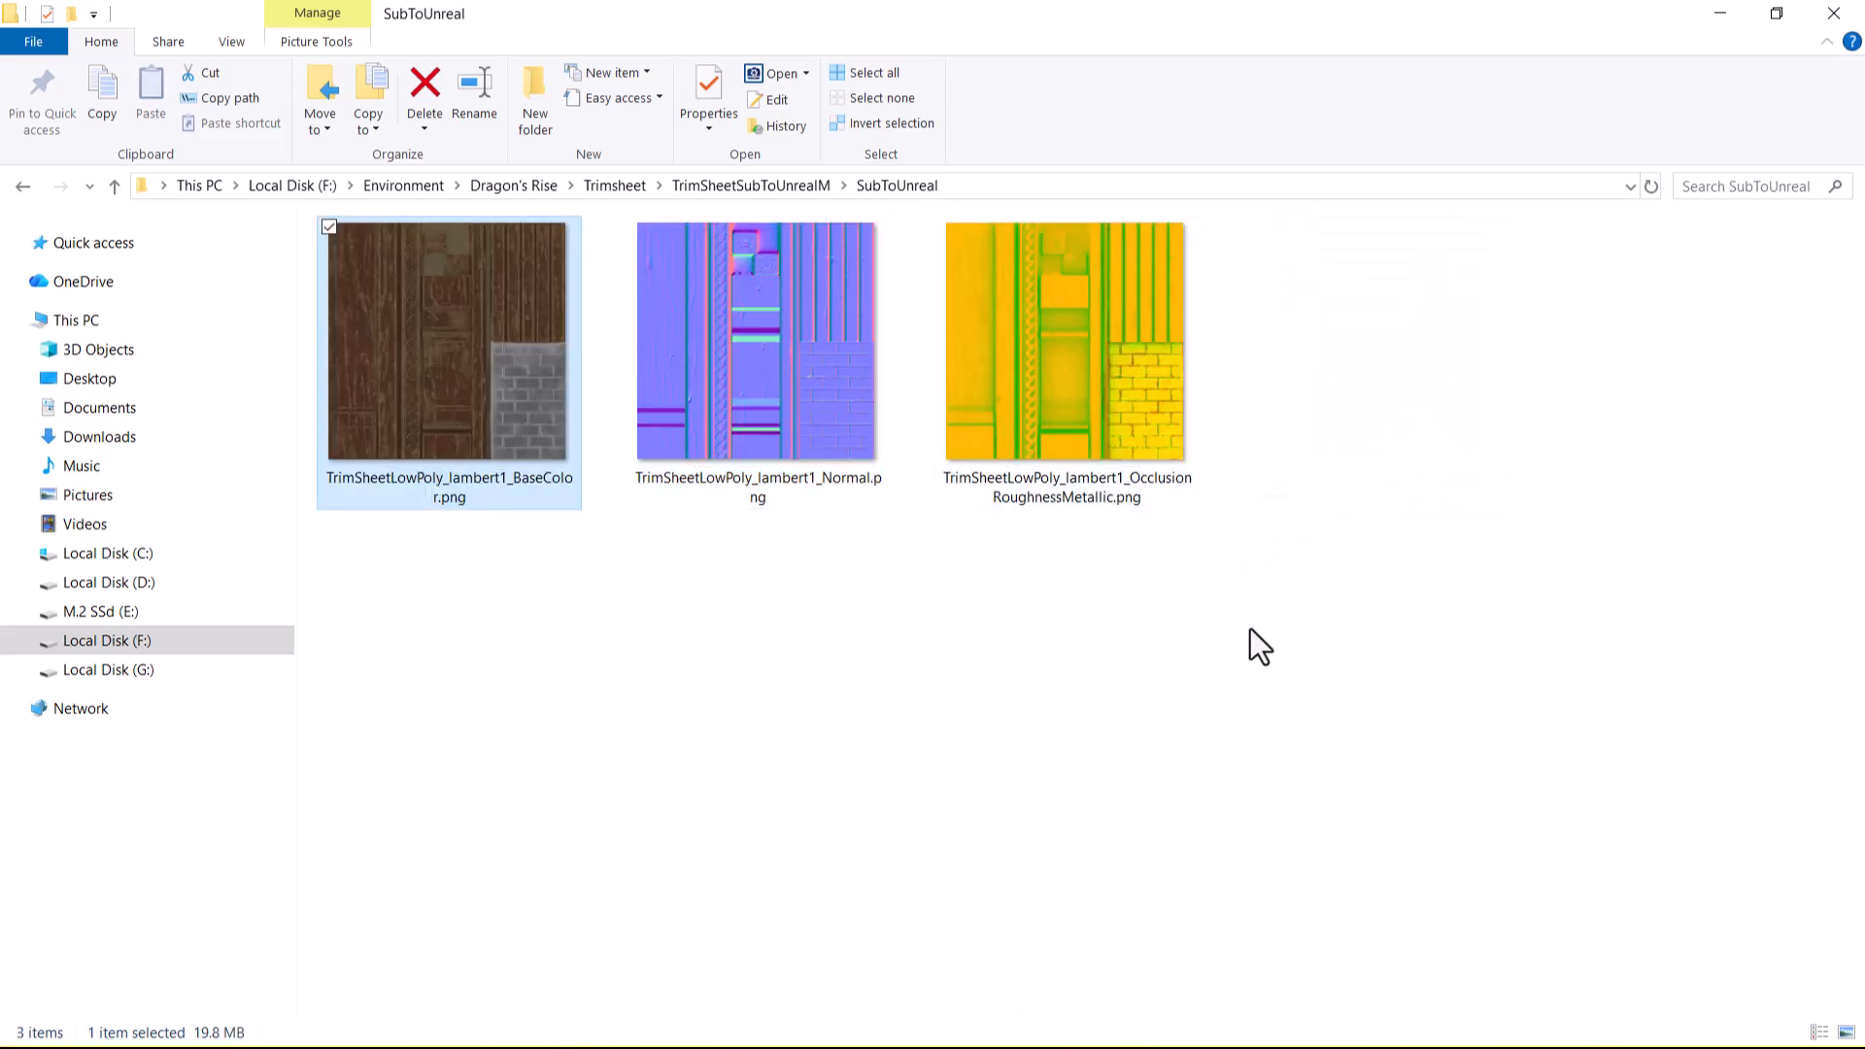
click(1251, 628)
click(1068, 501)
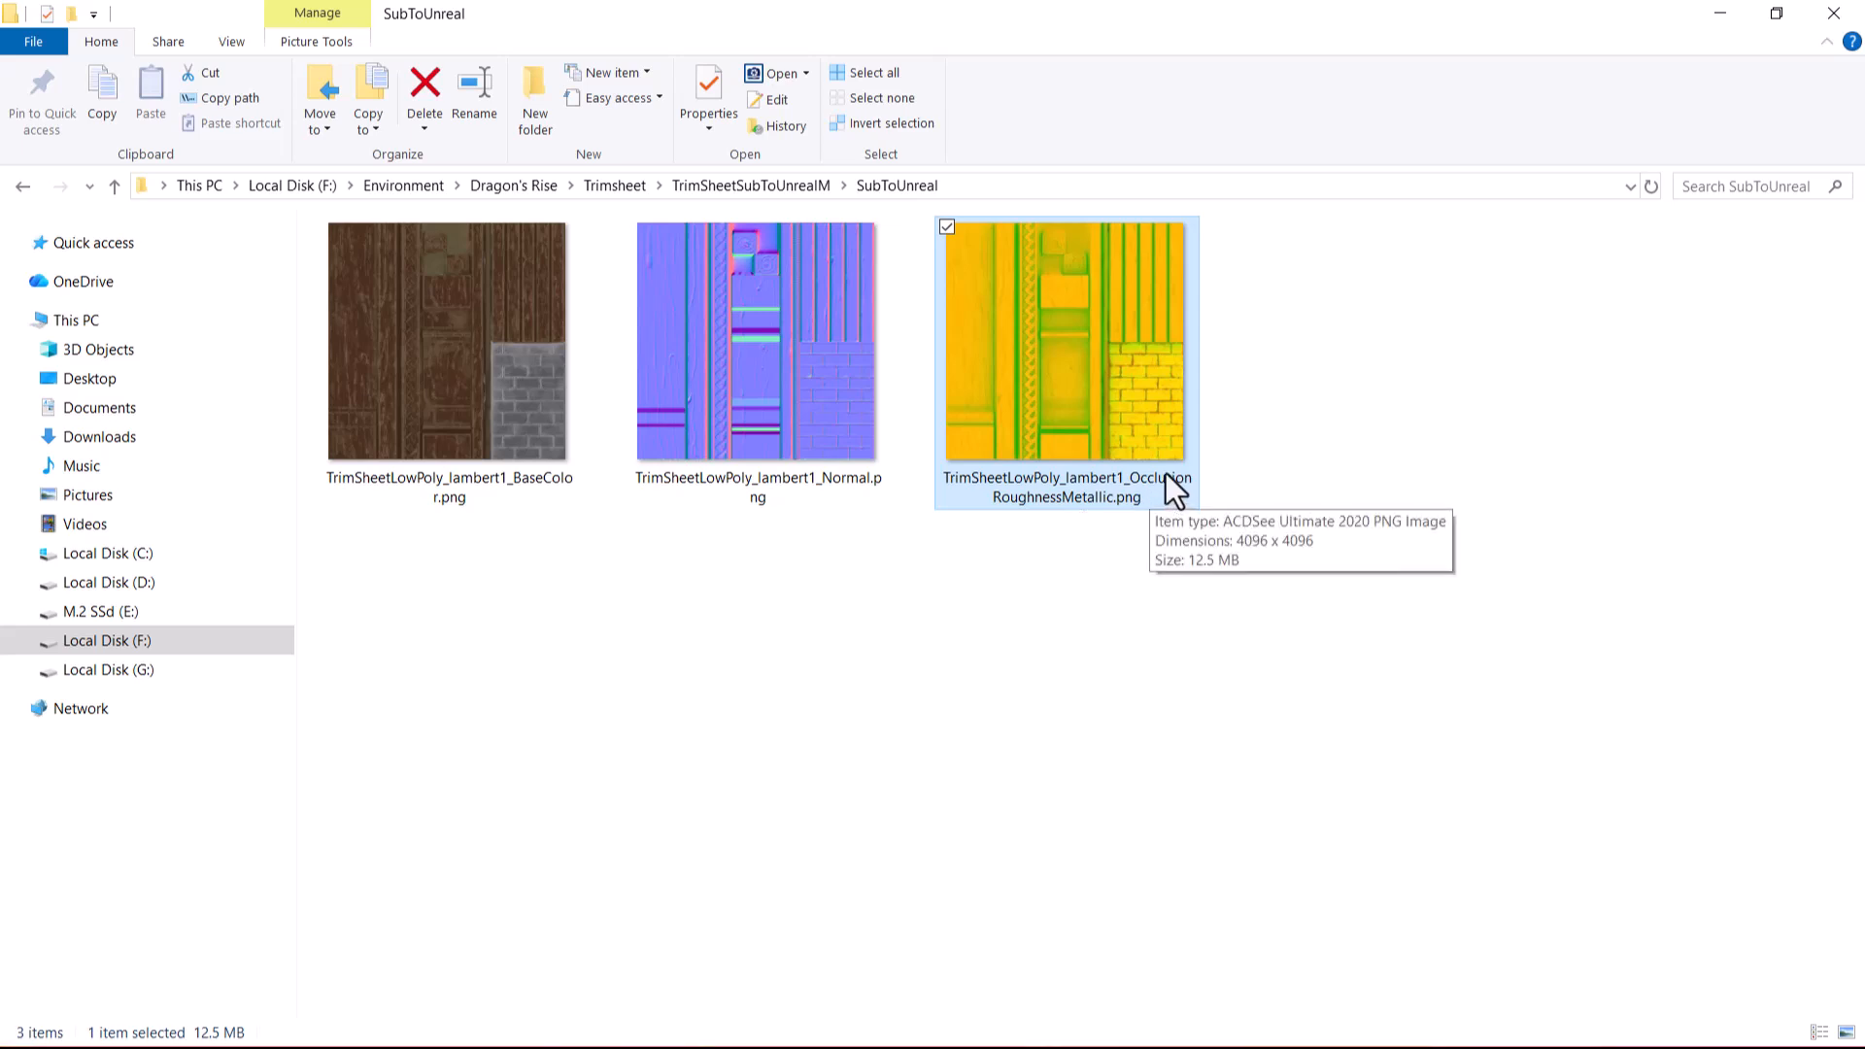
Go back to the TrimSheetSubToUnrealM folder and look inside its SubToMaya subfolder.
click(764, 181)
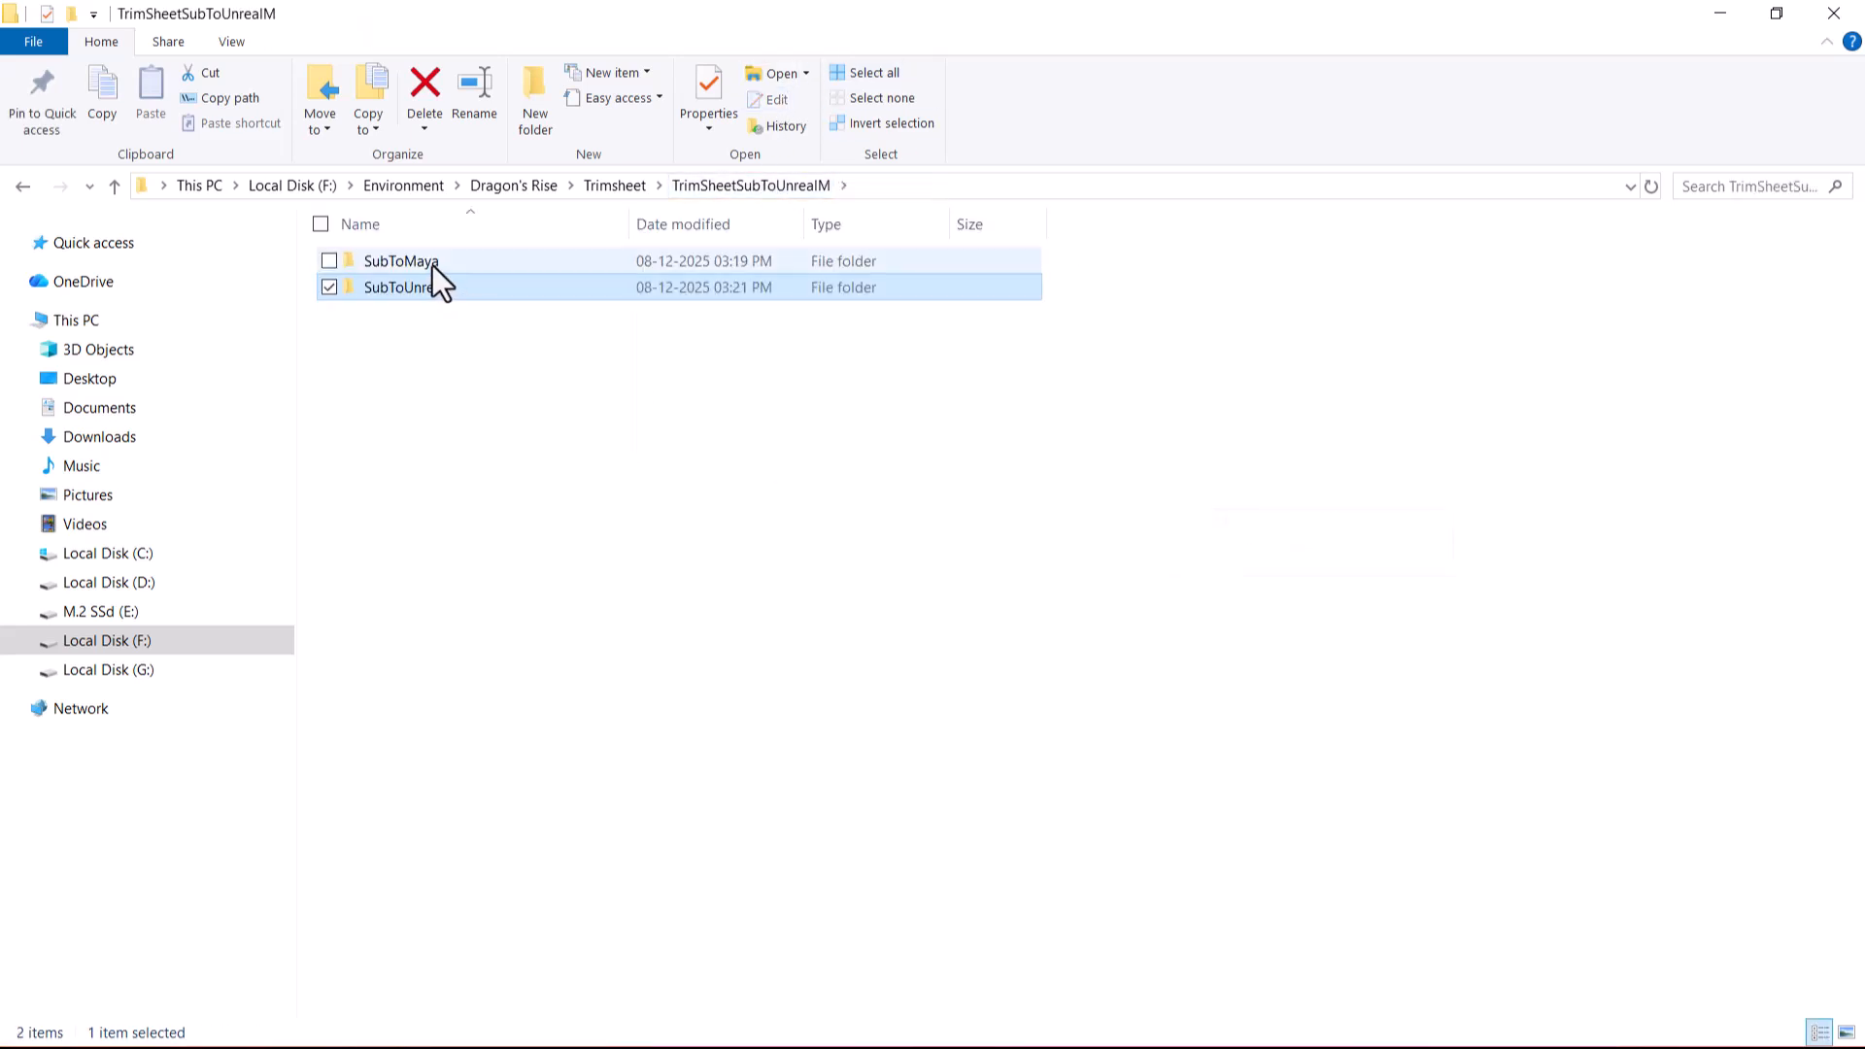
click(433, 266)
double_click(434, 265)
click(1020, 187)
key(BackSpace)
click(978, 572)
Switch to Substance 3D Painter, reopen the texture export settings and set the output directory to the SubToMaya folder.
key(alt+Tab)
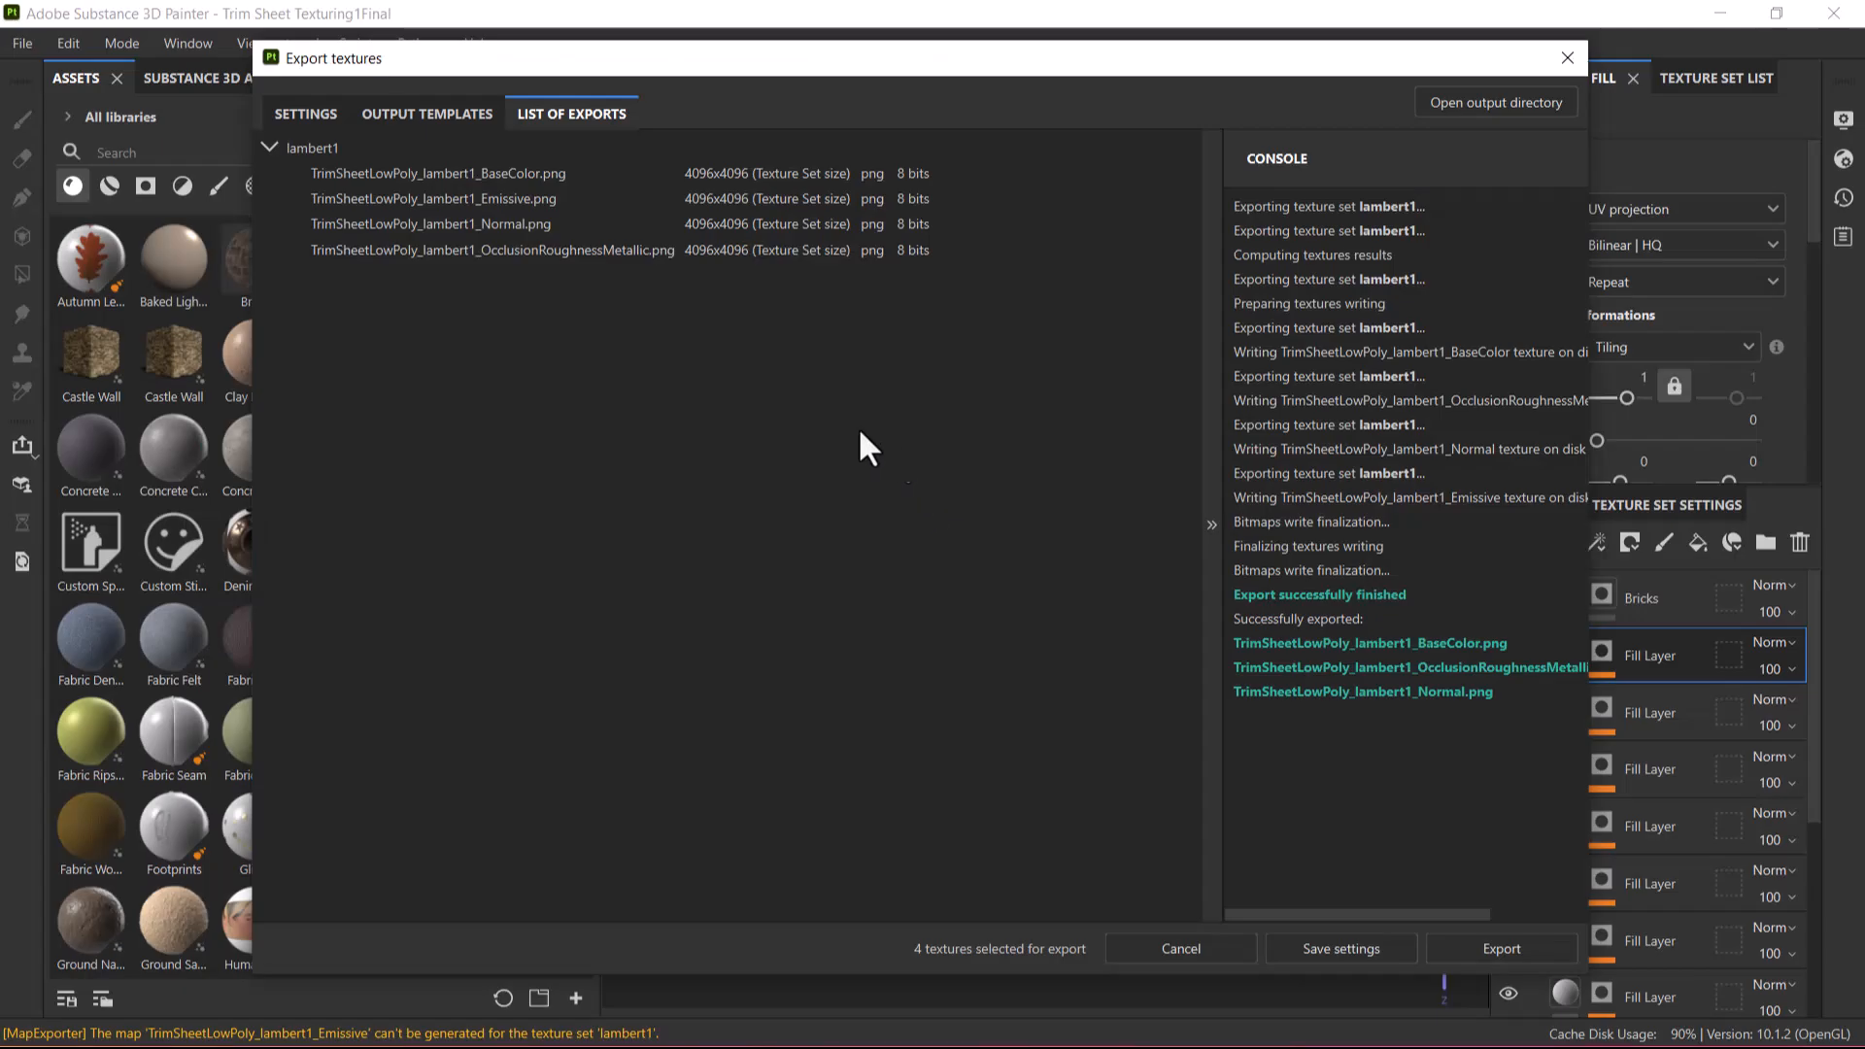
click(1565, 55)
click(25, 43)
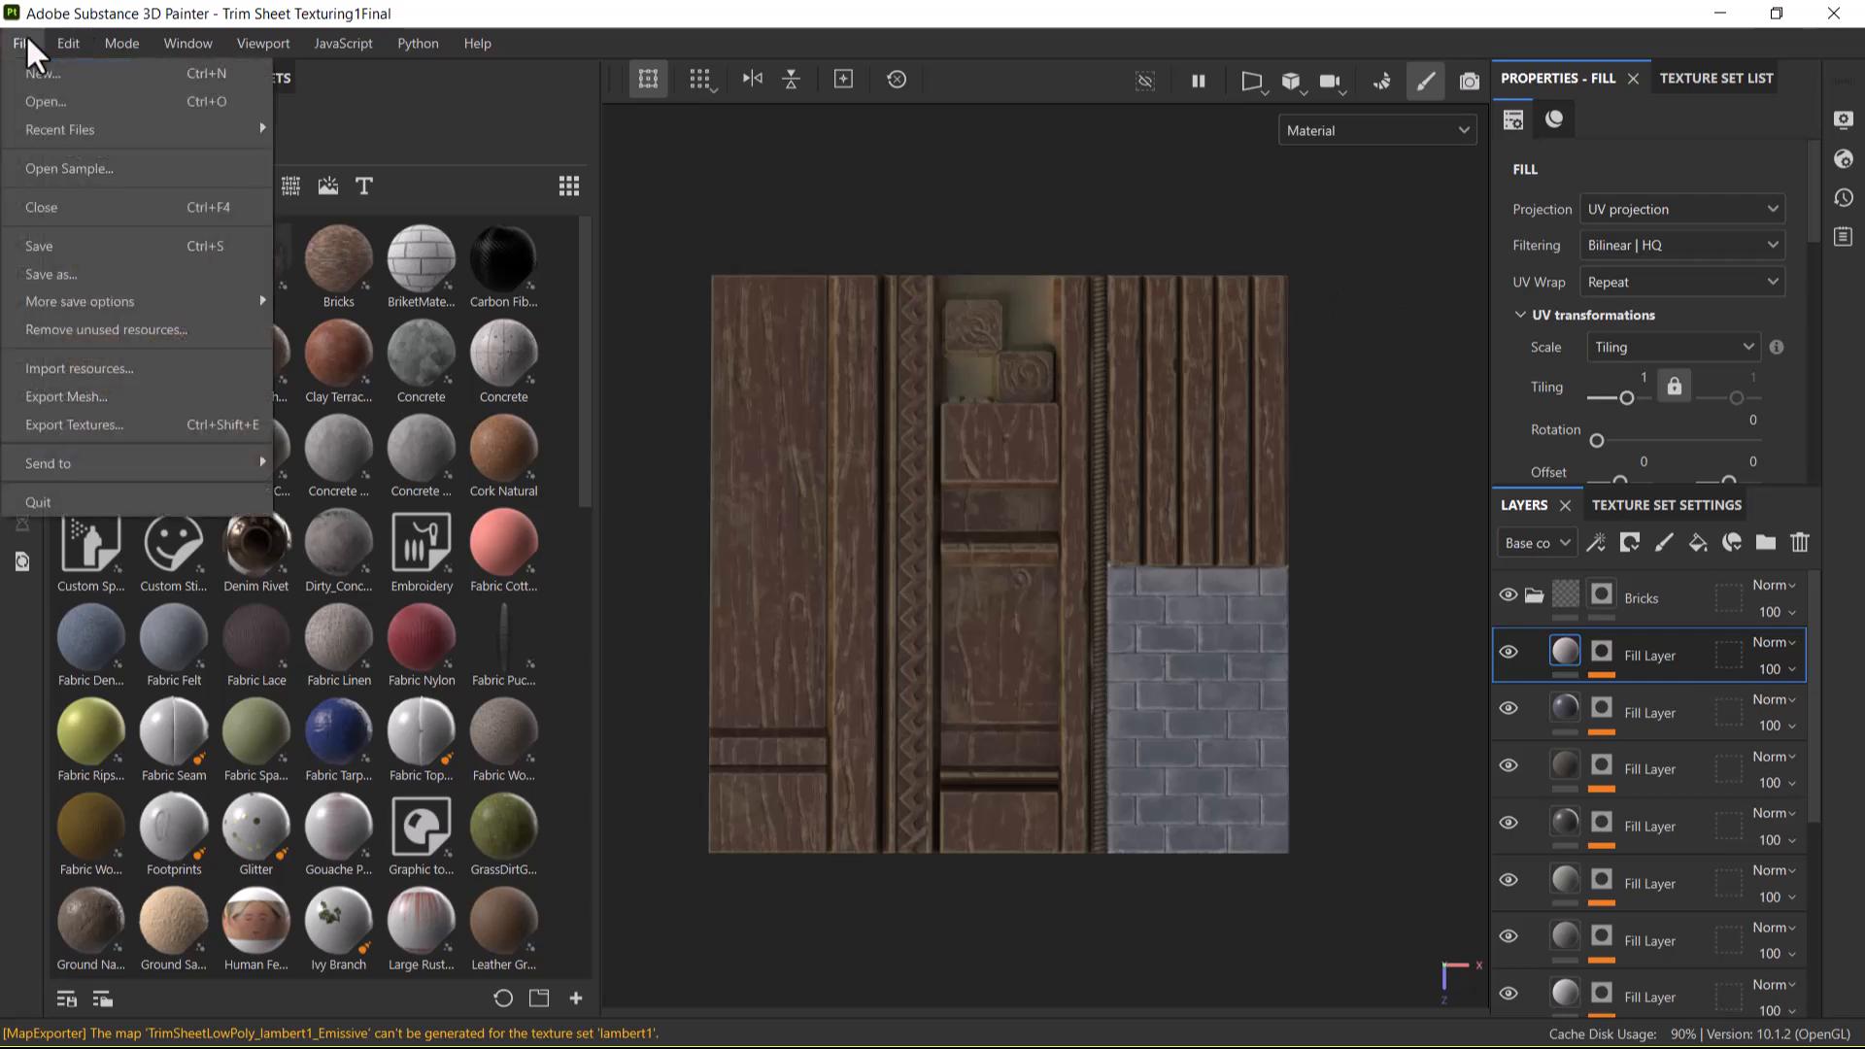
click(80, 425)
click(1229, 218)
click(760, 76)
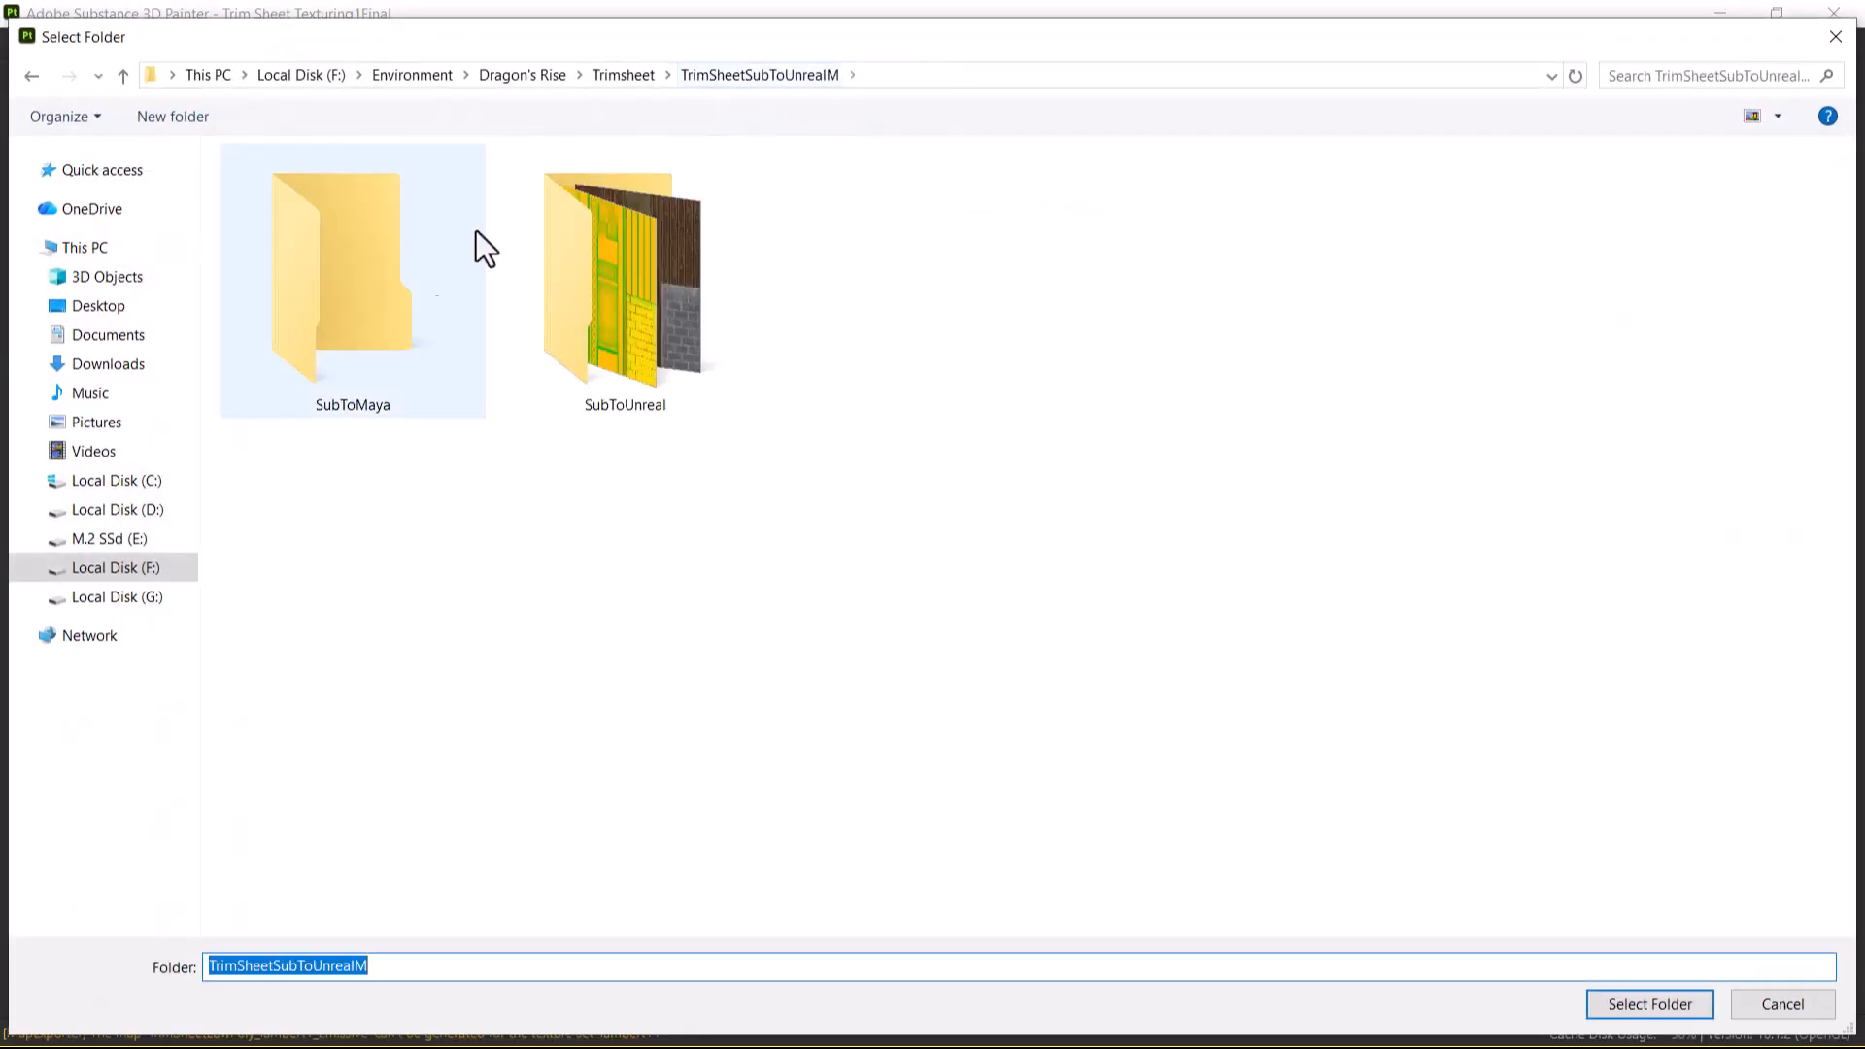
double_click(346, 358)
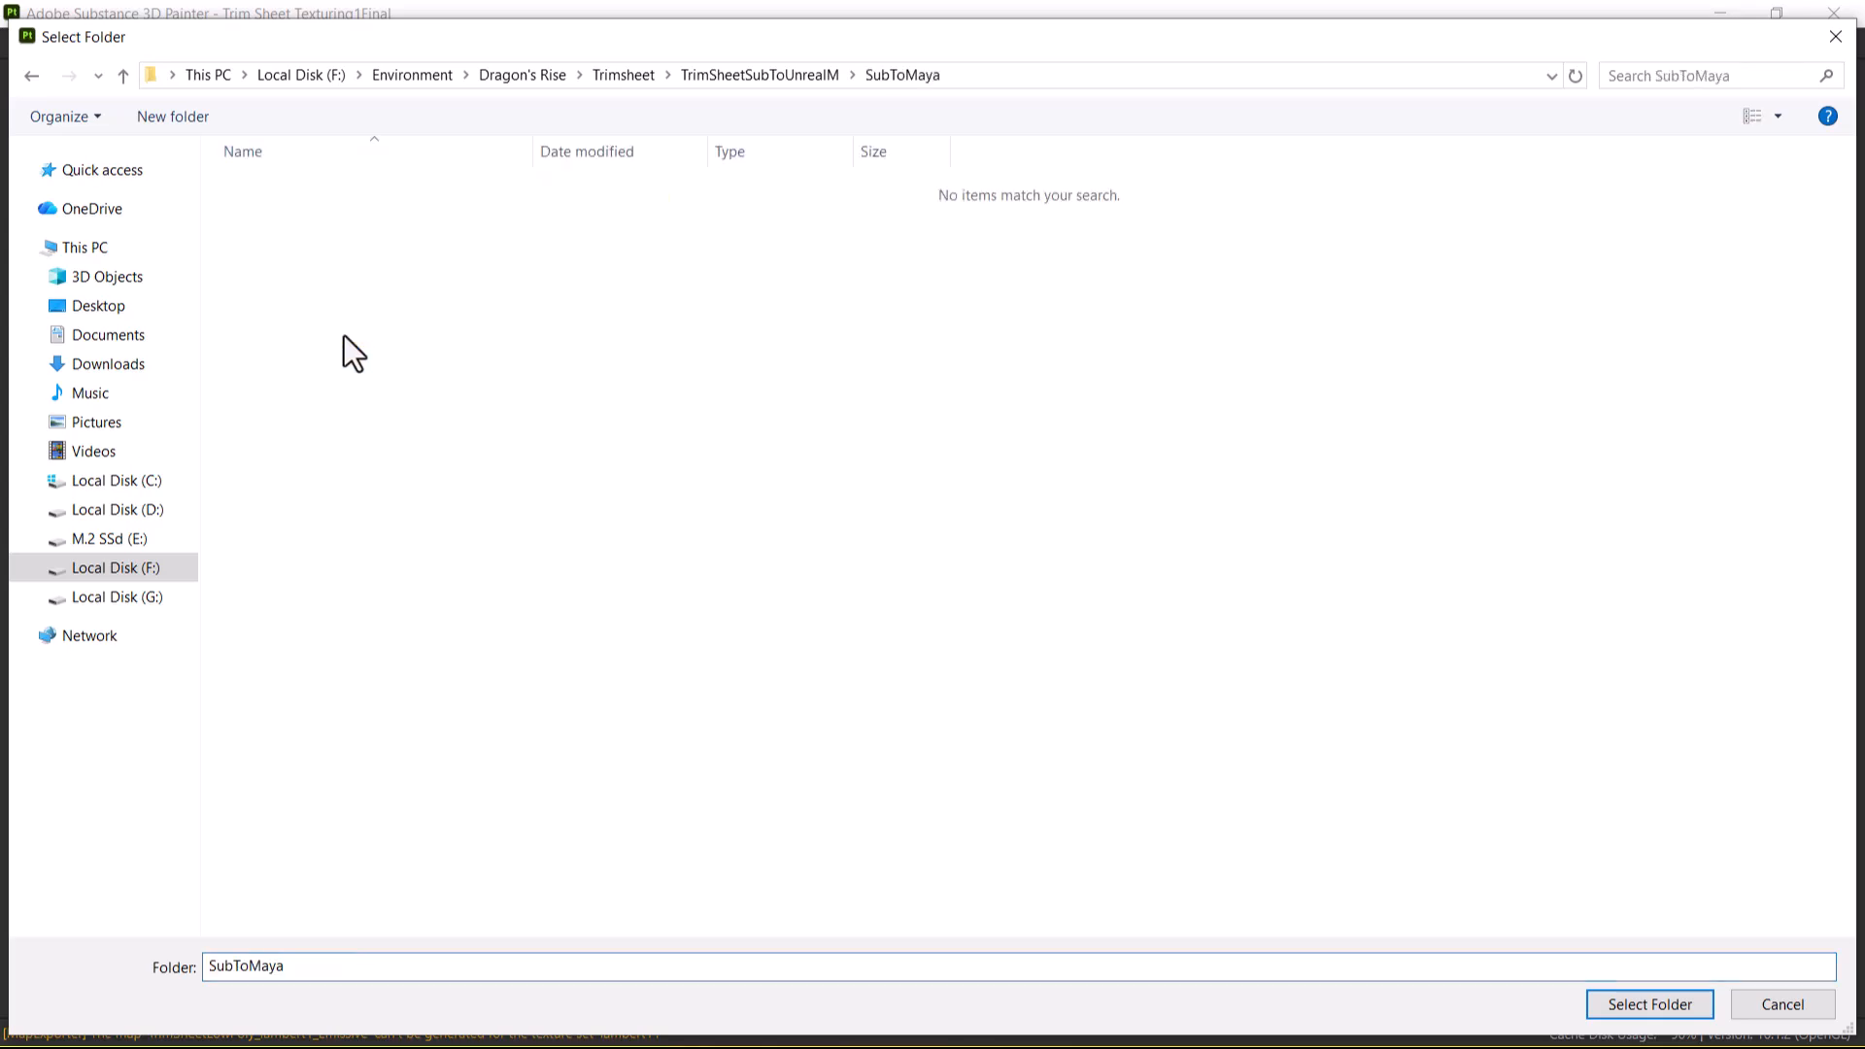
click(1612, 1007)
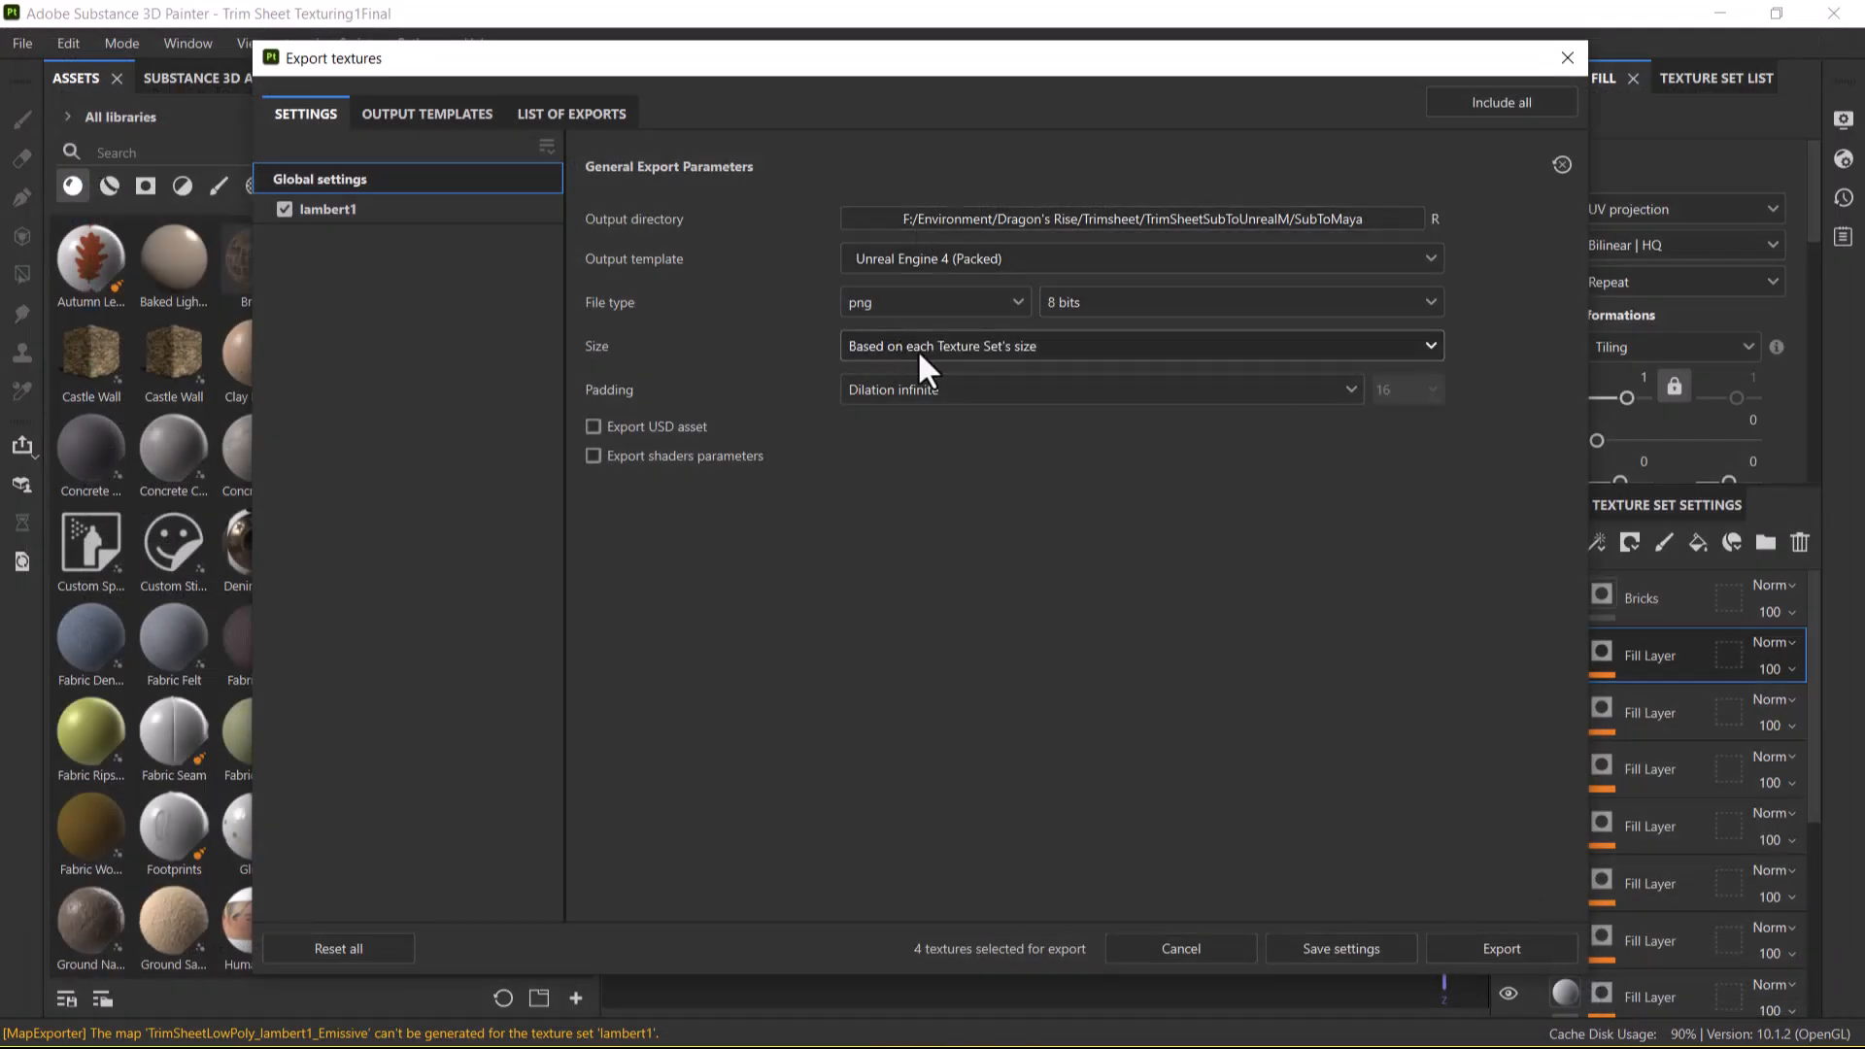
Set the export's output template to Arnold (AiStandard).
click(976, 260)
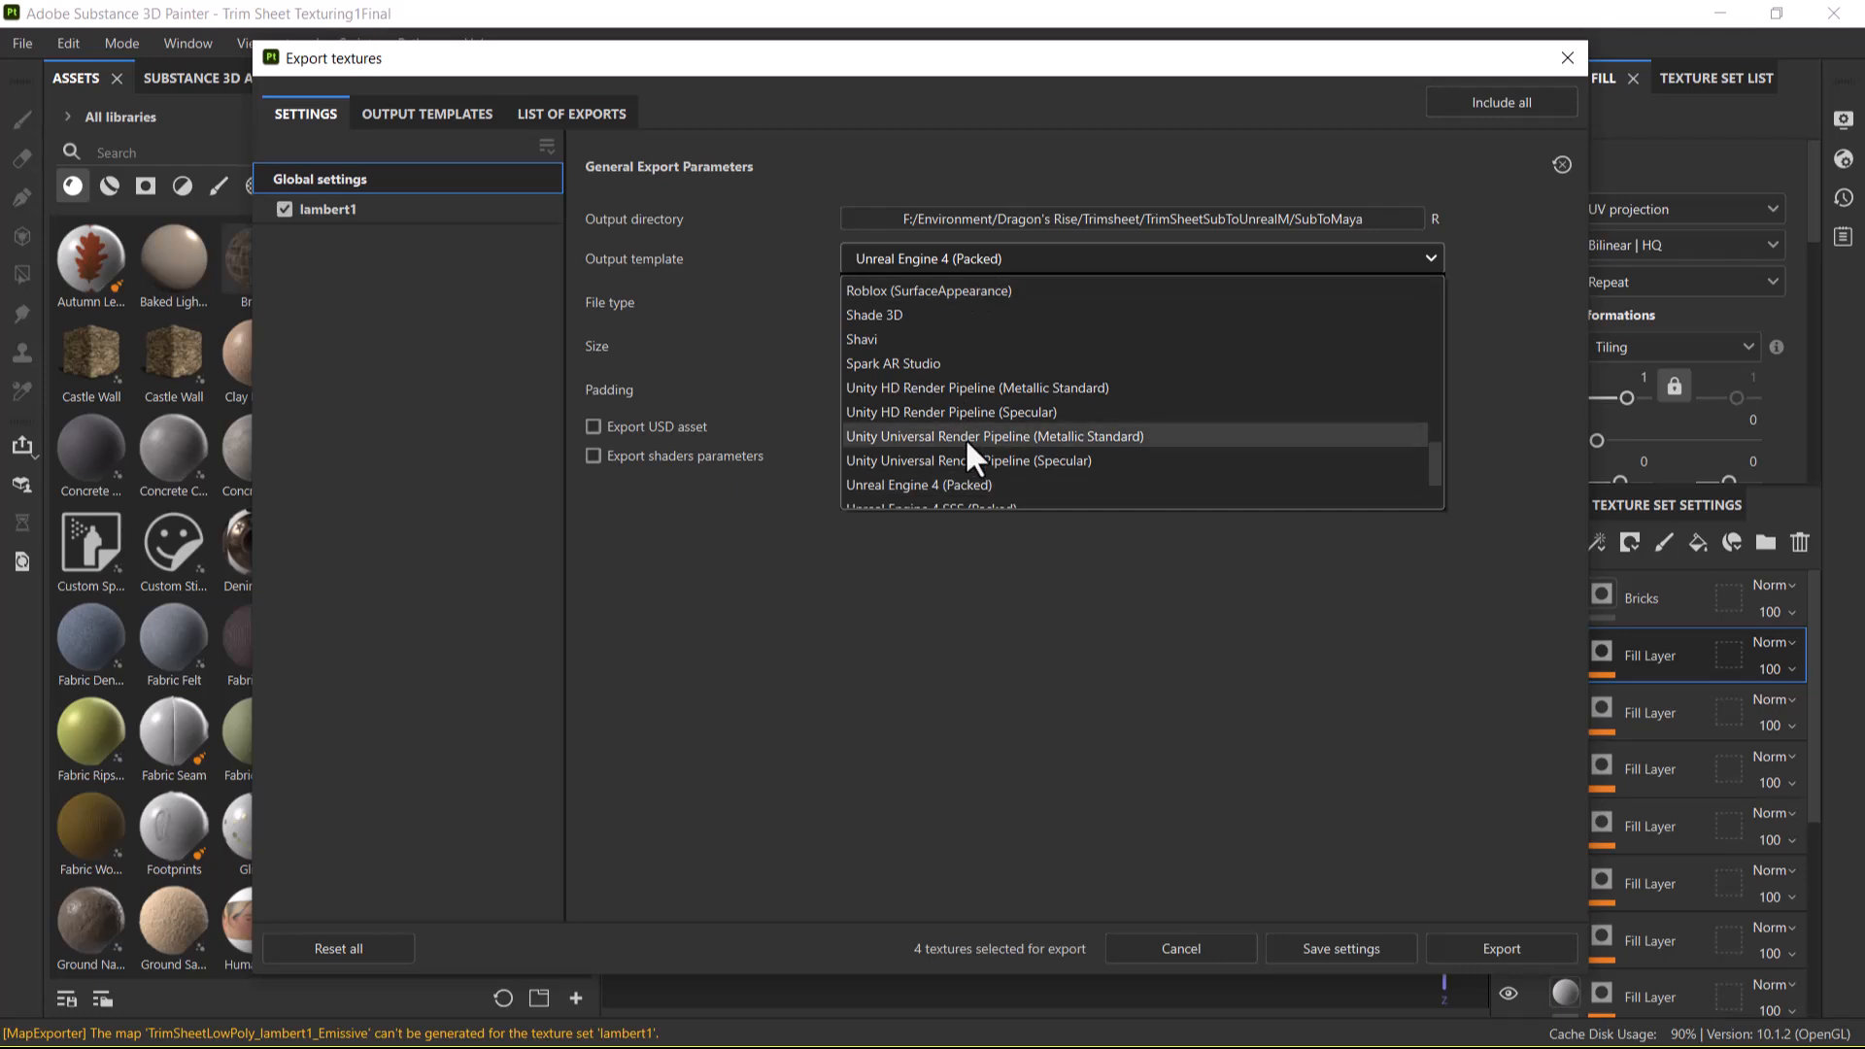
scroll(965, 438, up, 10)
key(Home)
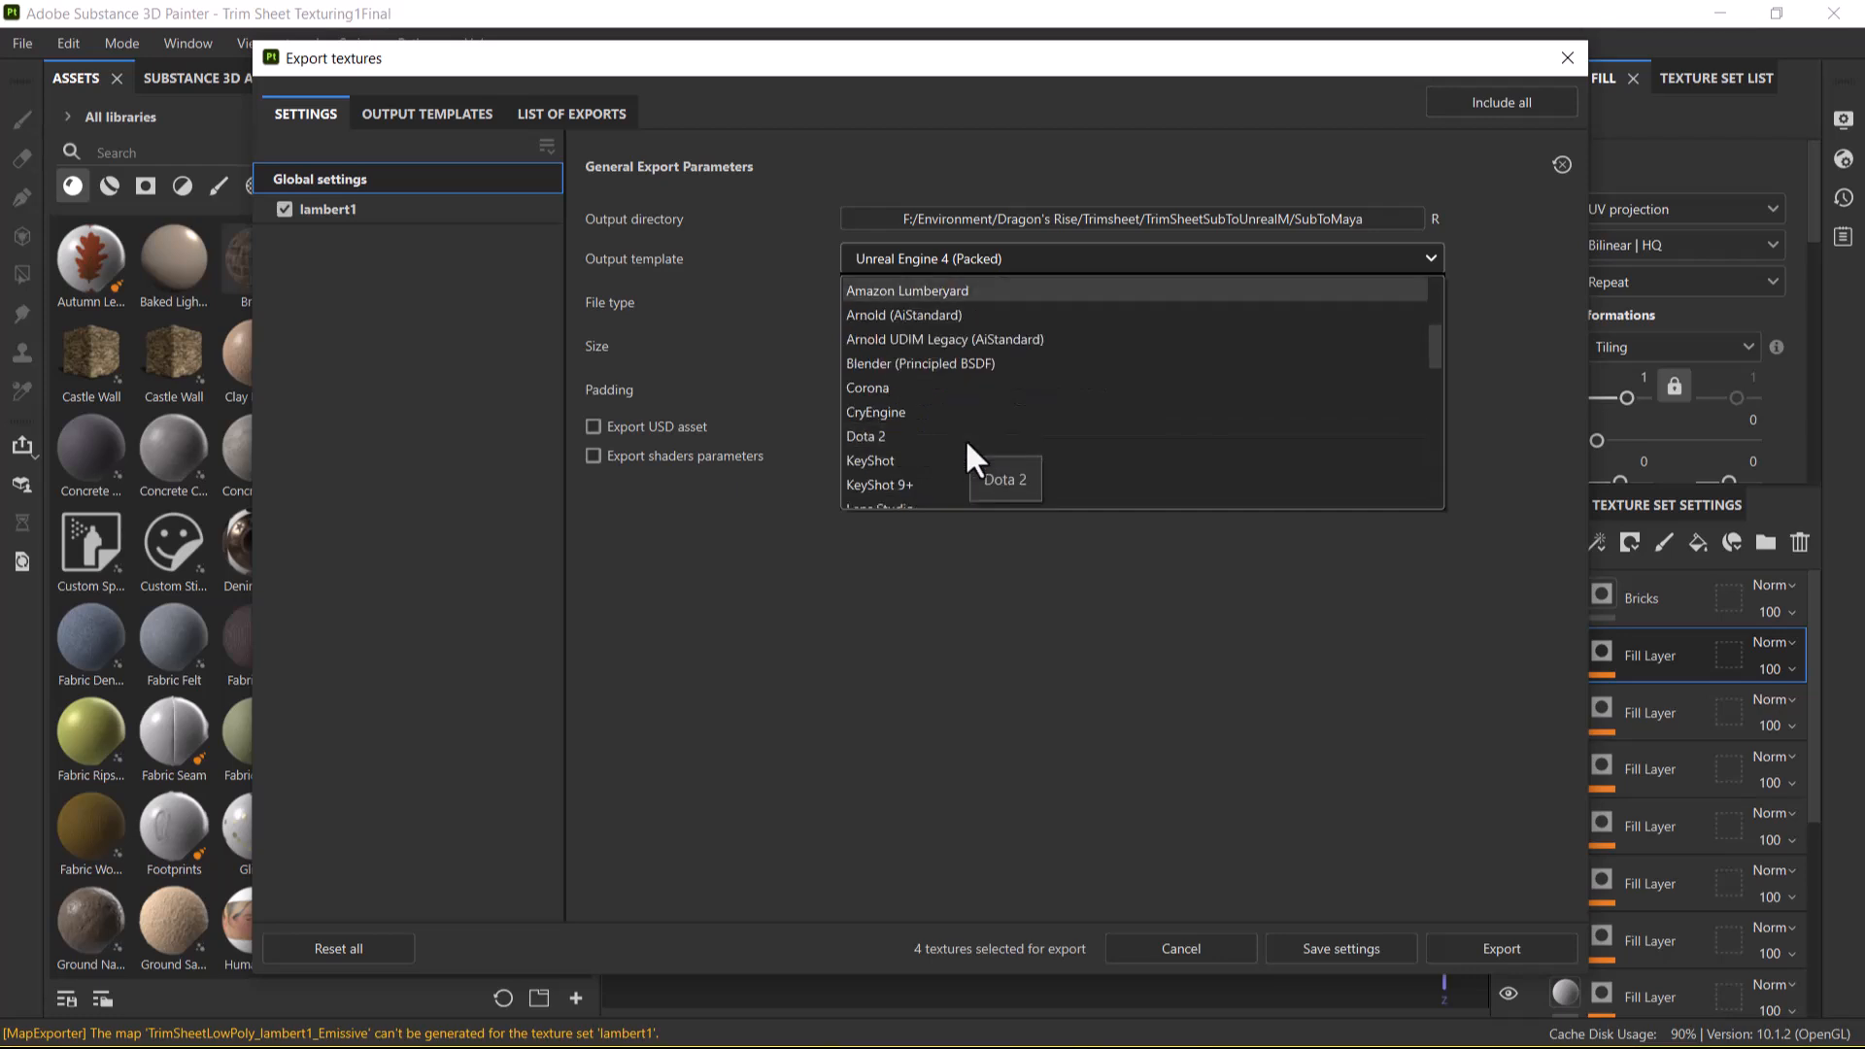
key(Down)
click(952, 317)
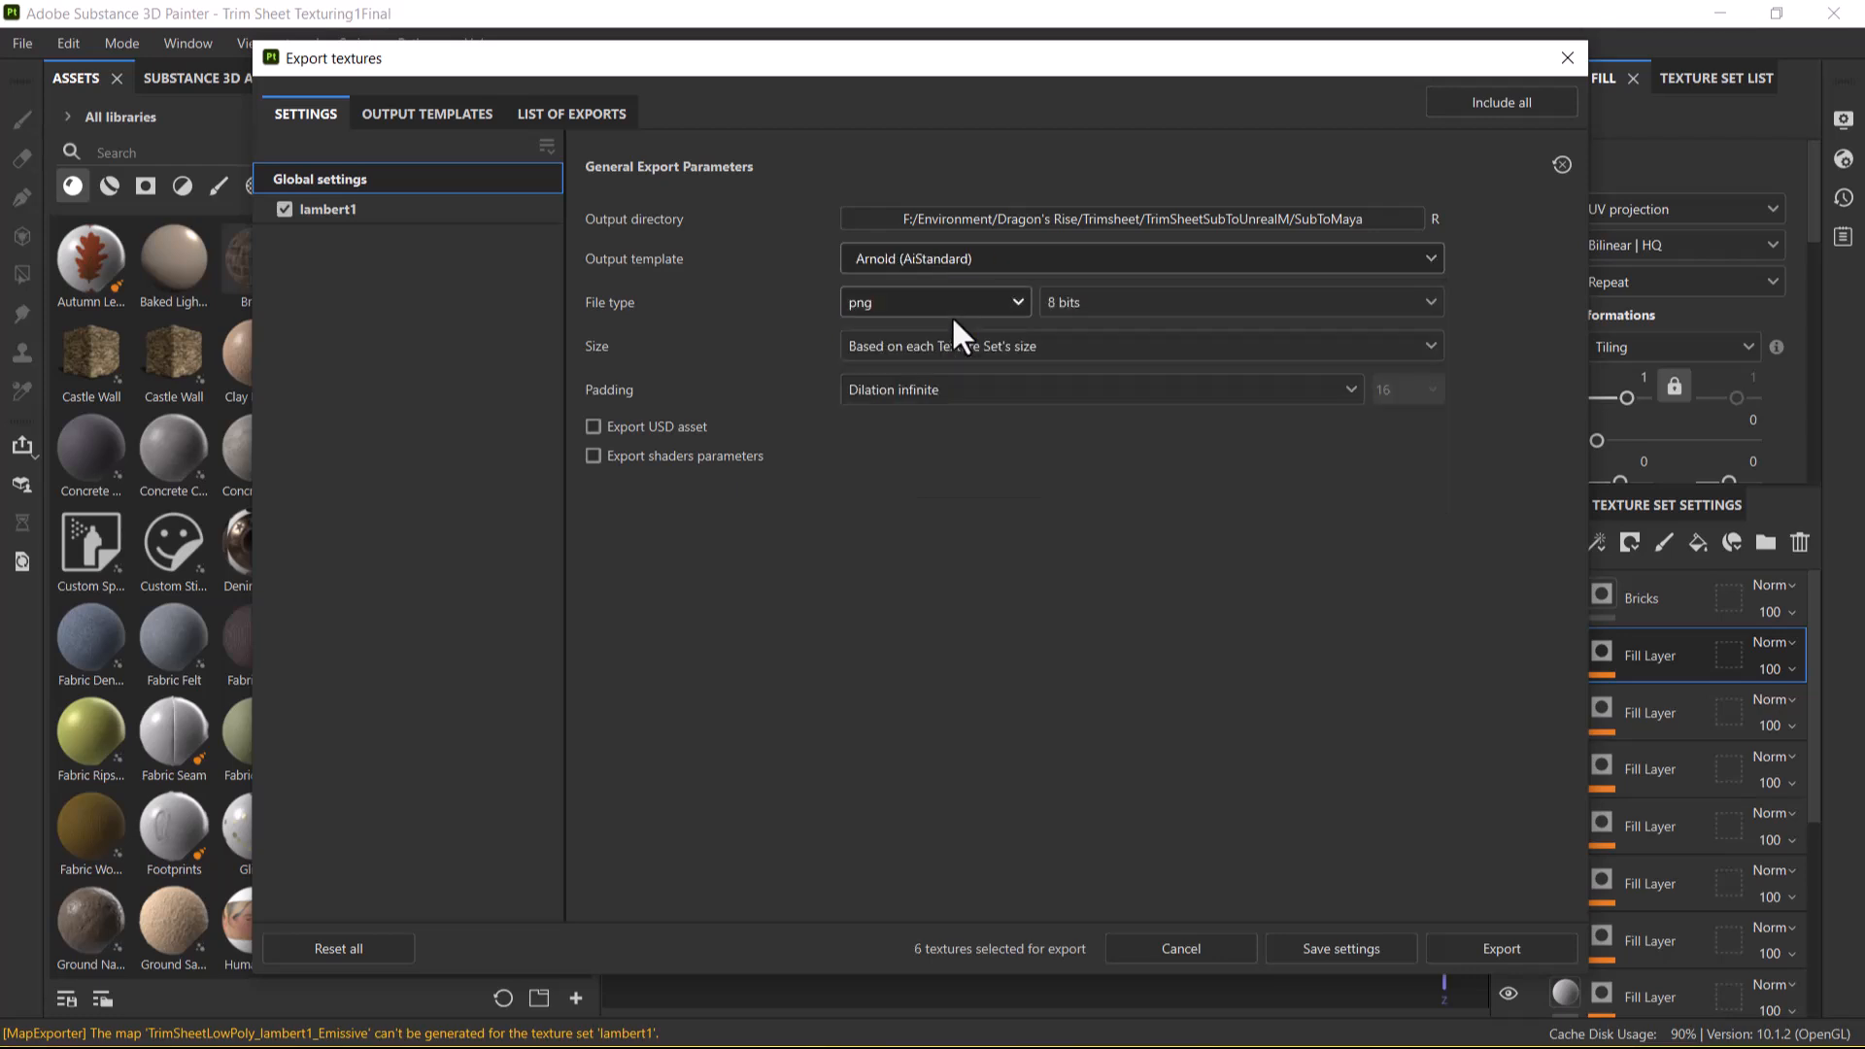
Keep the size based on each Texture Set's size and export the png textures to the SubToMaya folder.
click(1025, 345)
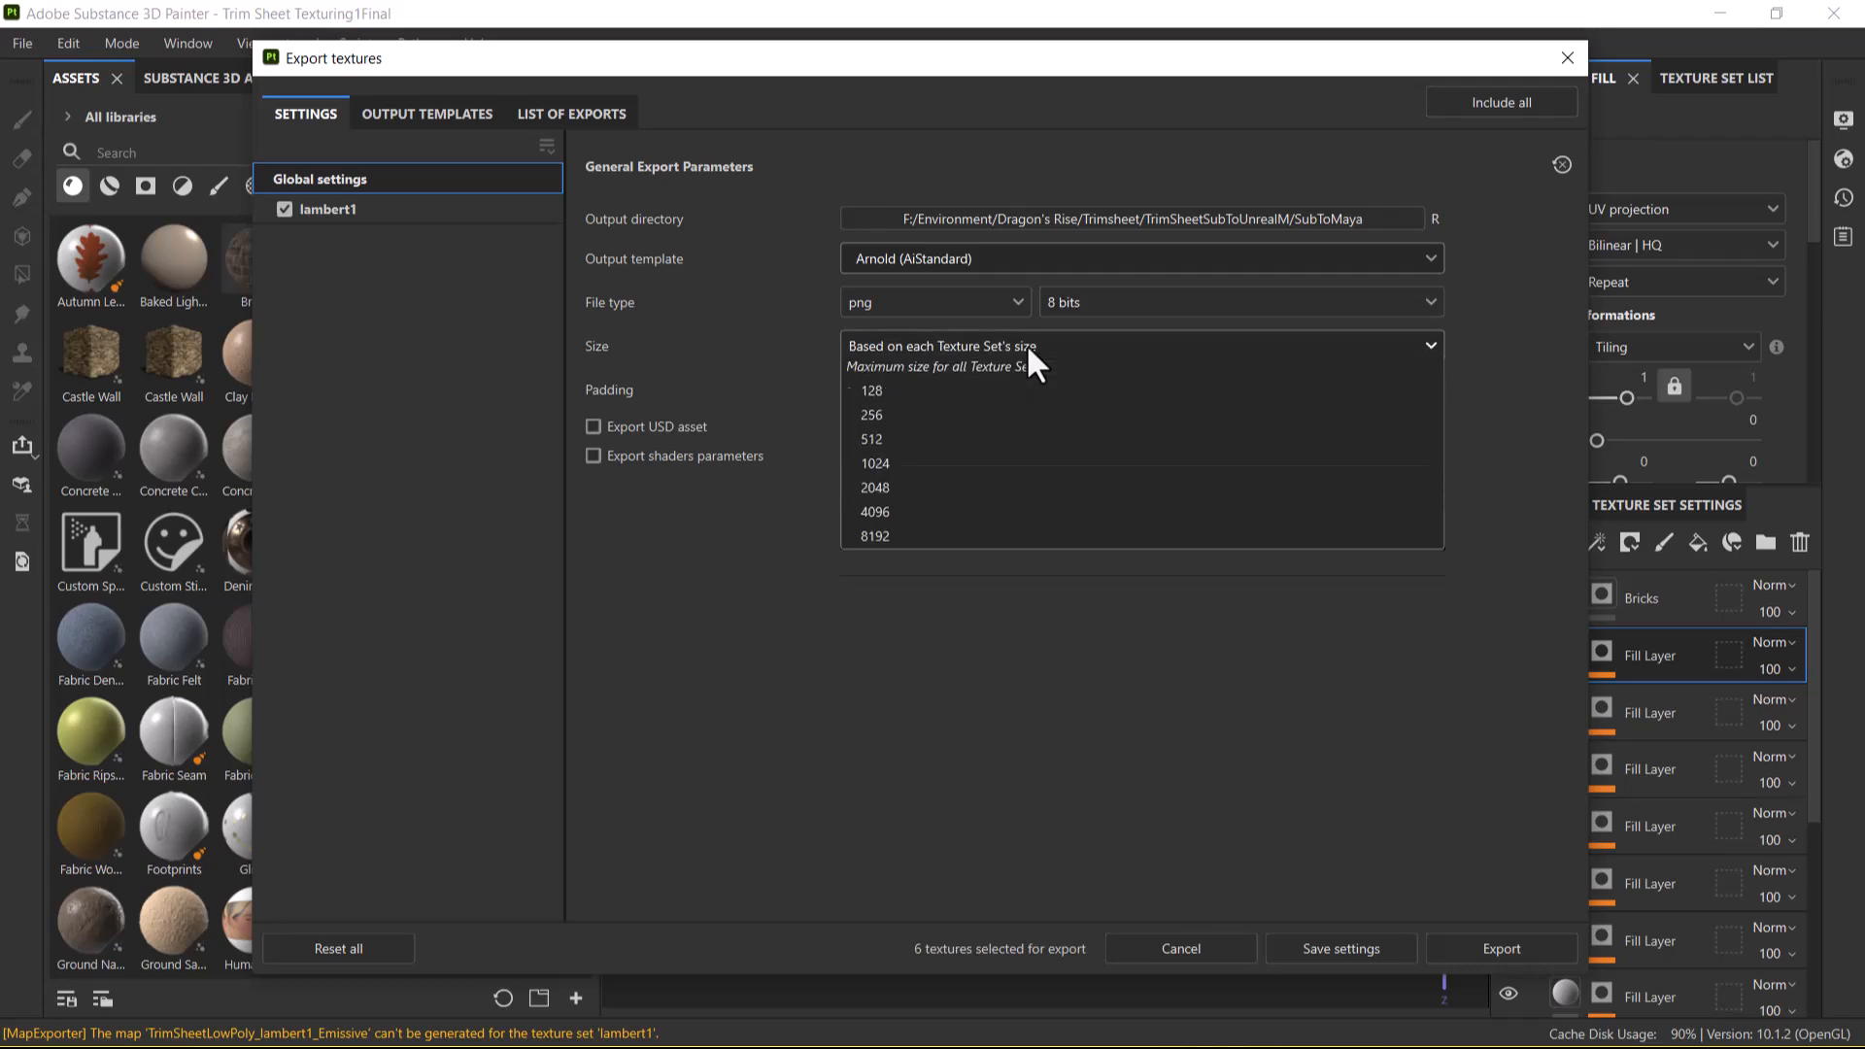
click(1025, 345)
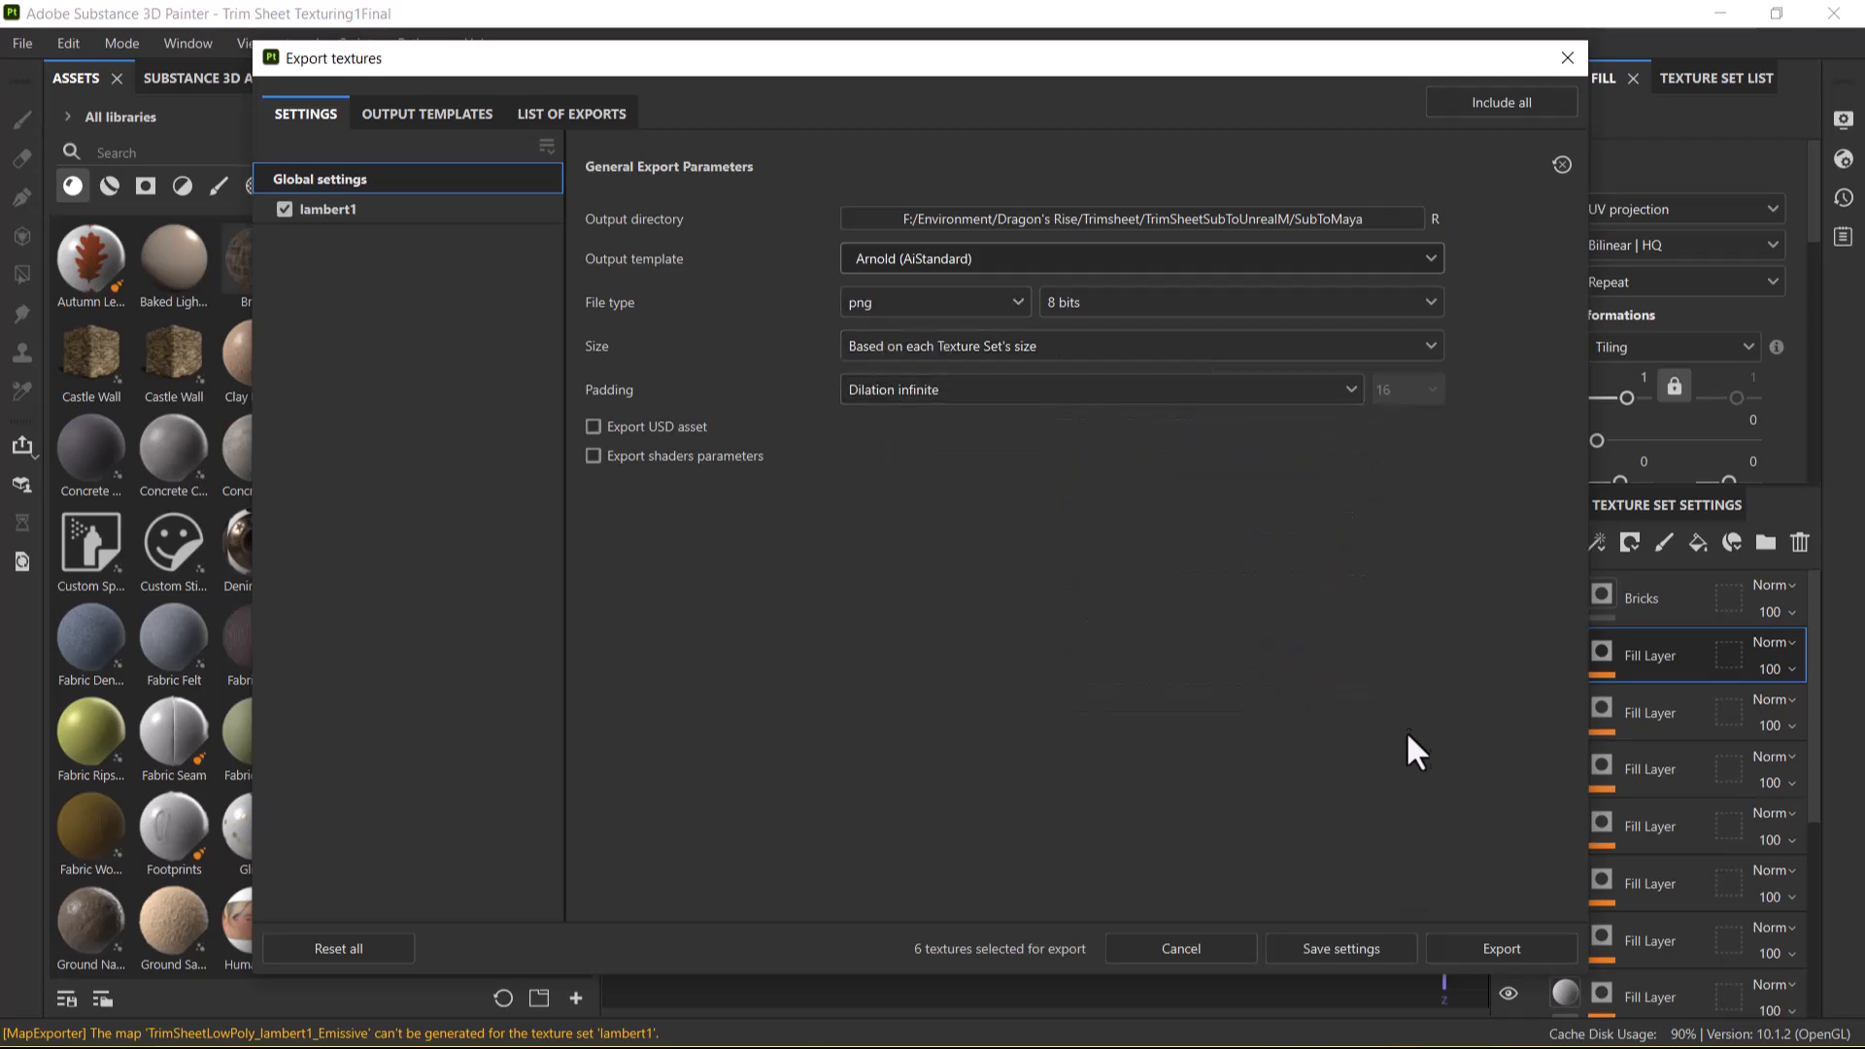
click(1516, 947)
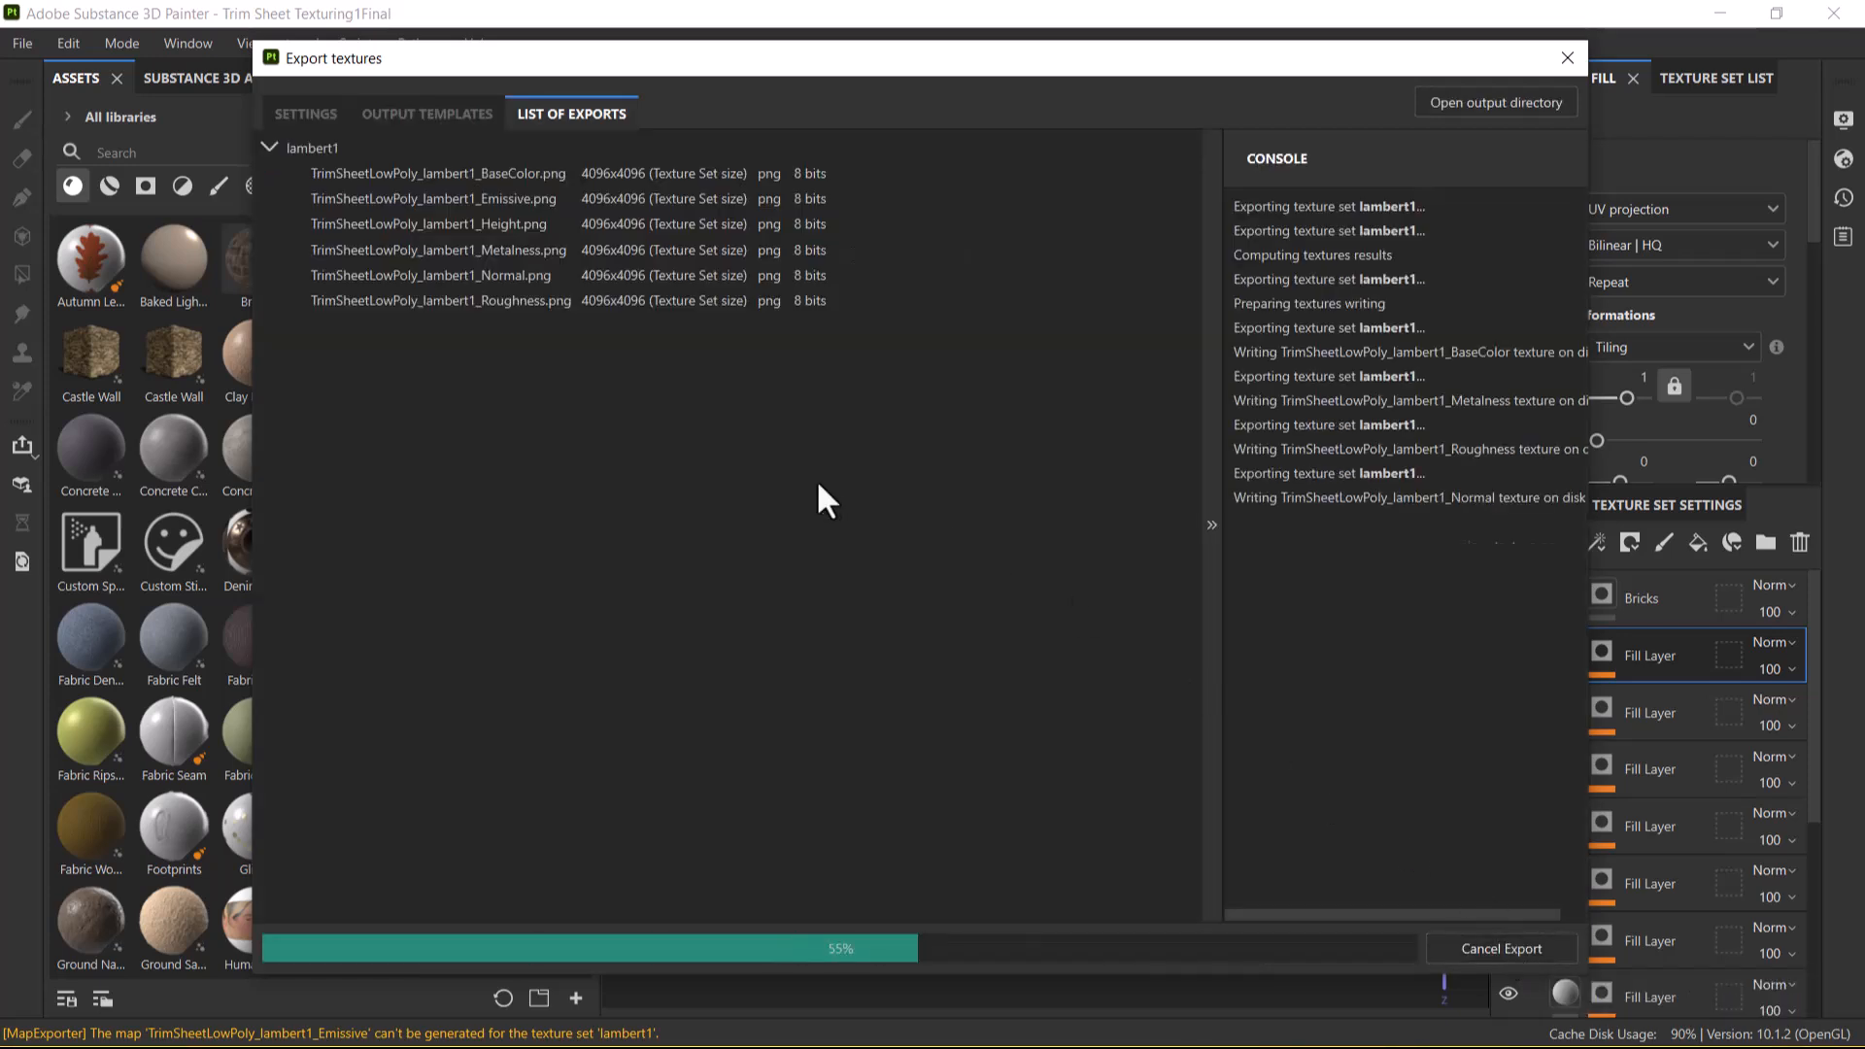
Switch to File Explorer and examine the texture maps exported to the SubToMaya folder.
key(alt+Tab)
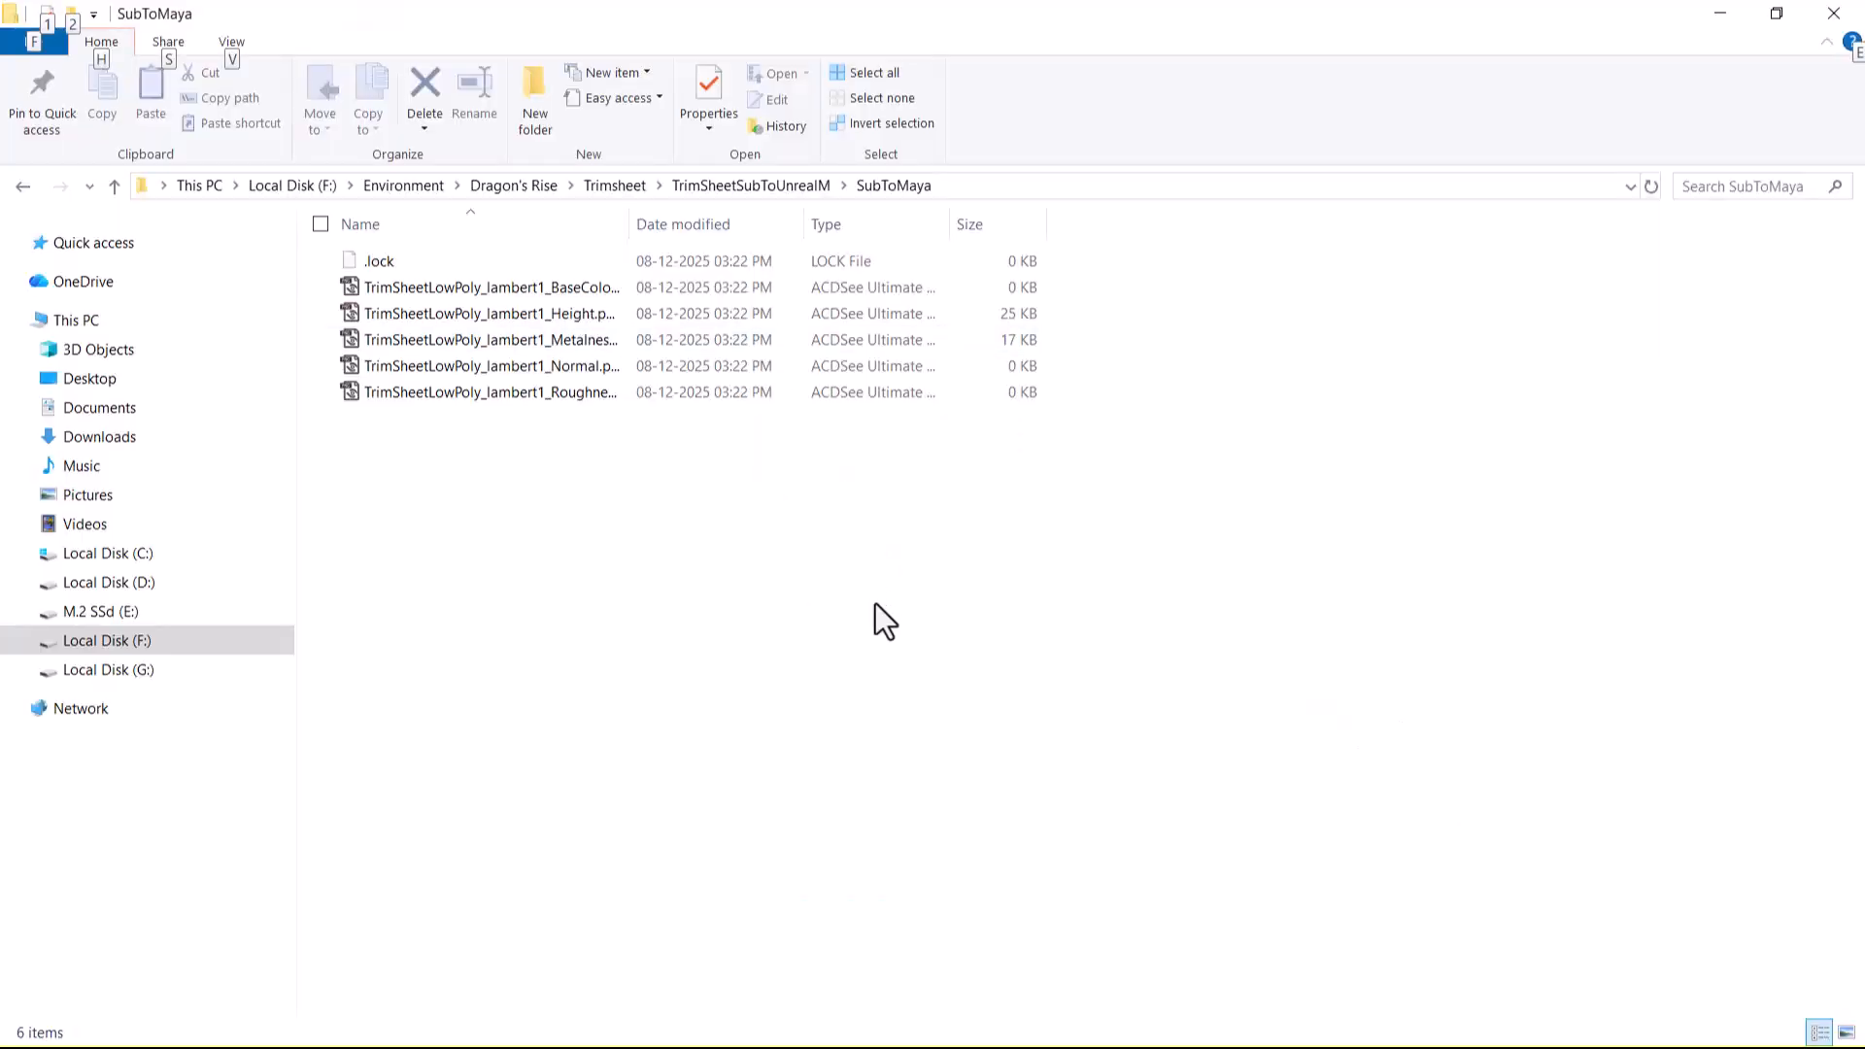
click(764, 185)
double_click(410, 262)
click(538, 326)
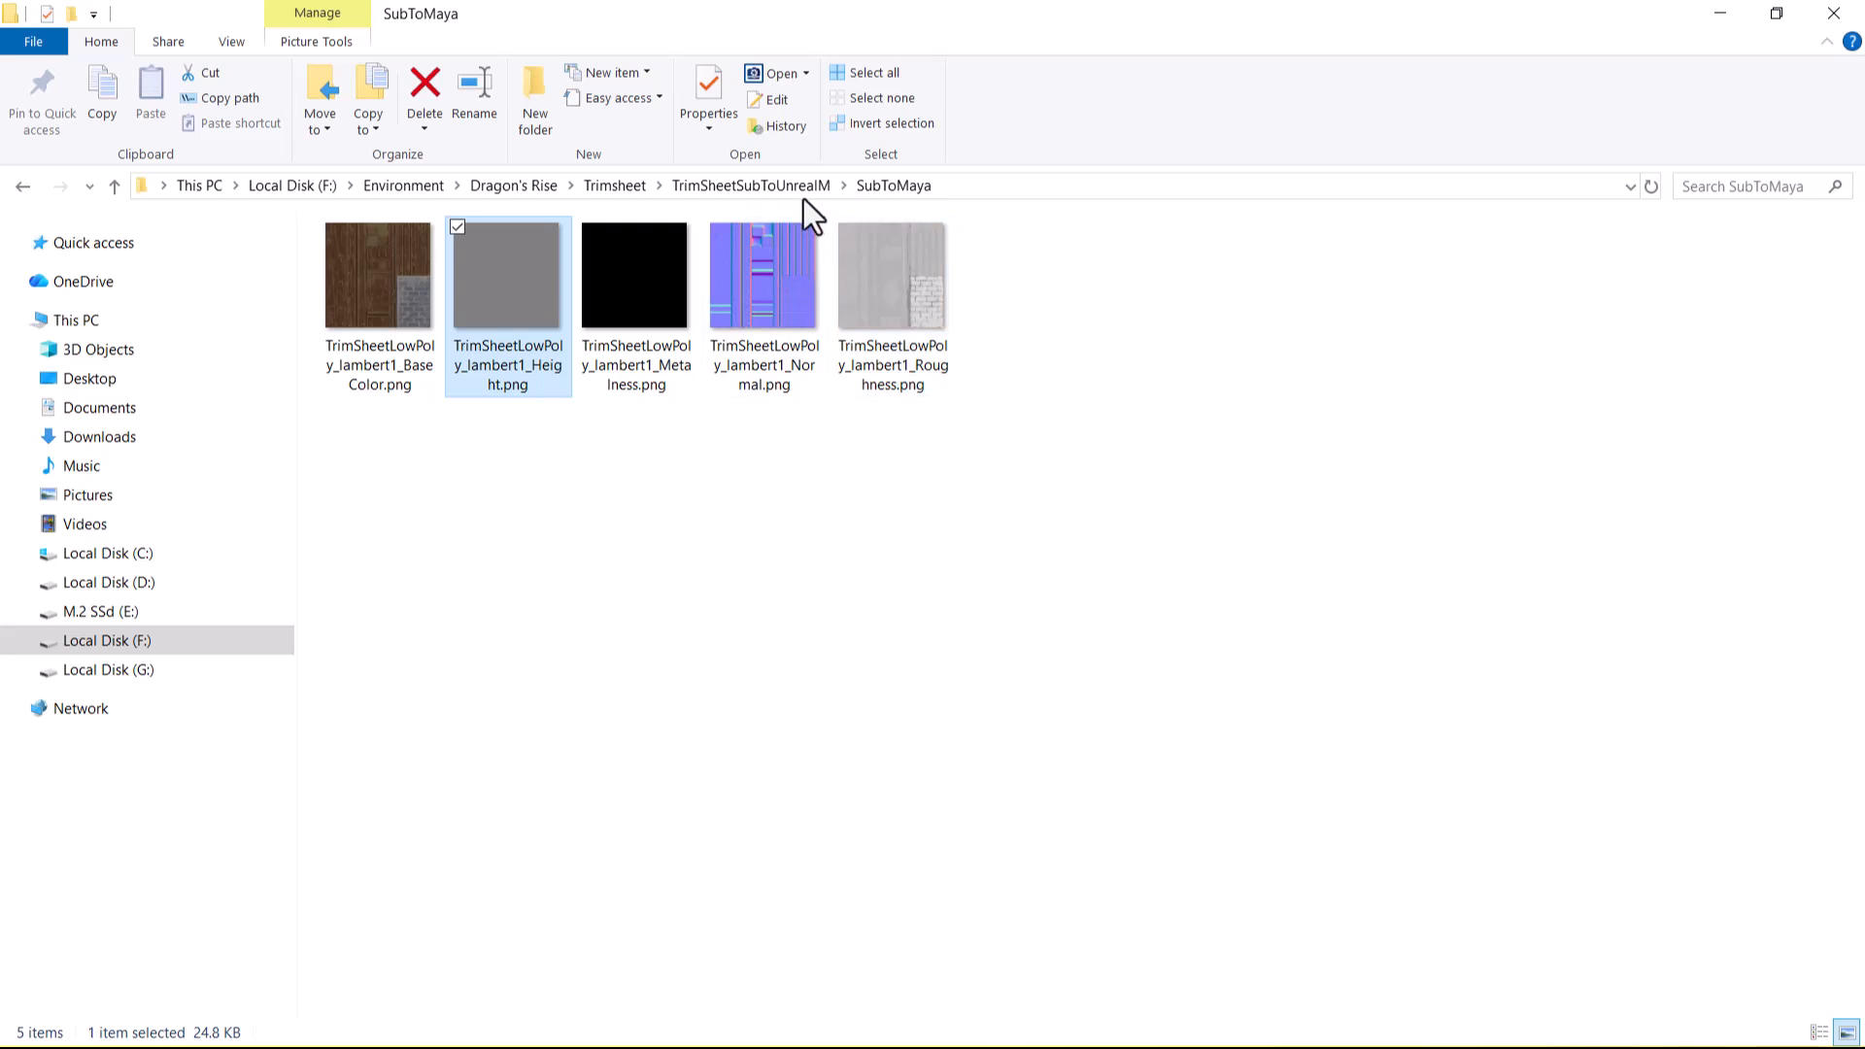
Open the exported BaseColor texture in the ACDSee image viewer and maximize its window.
click(395, 291)
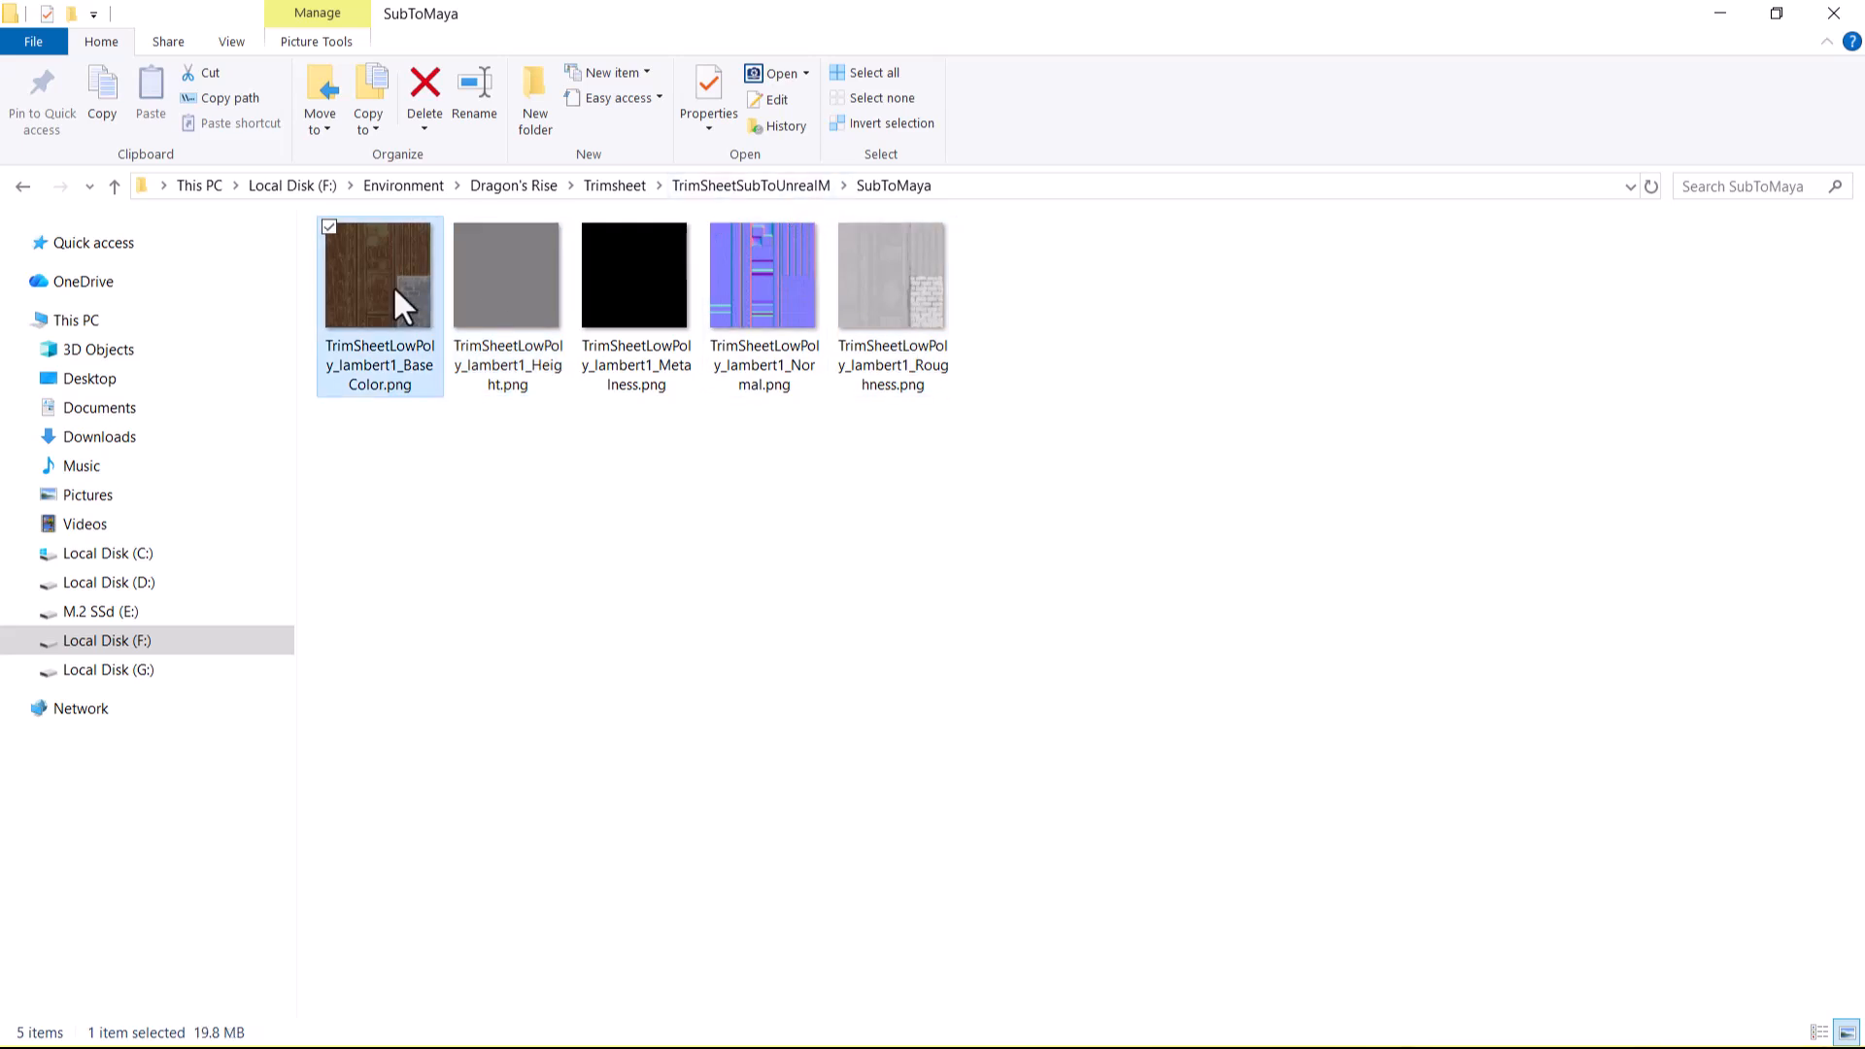
double_click(391, 299)
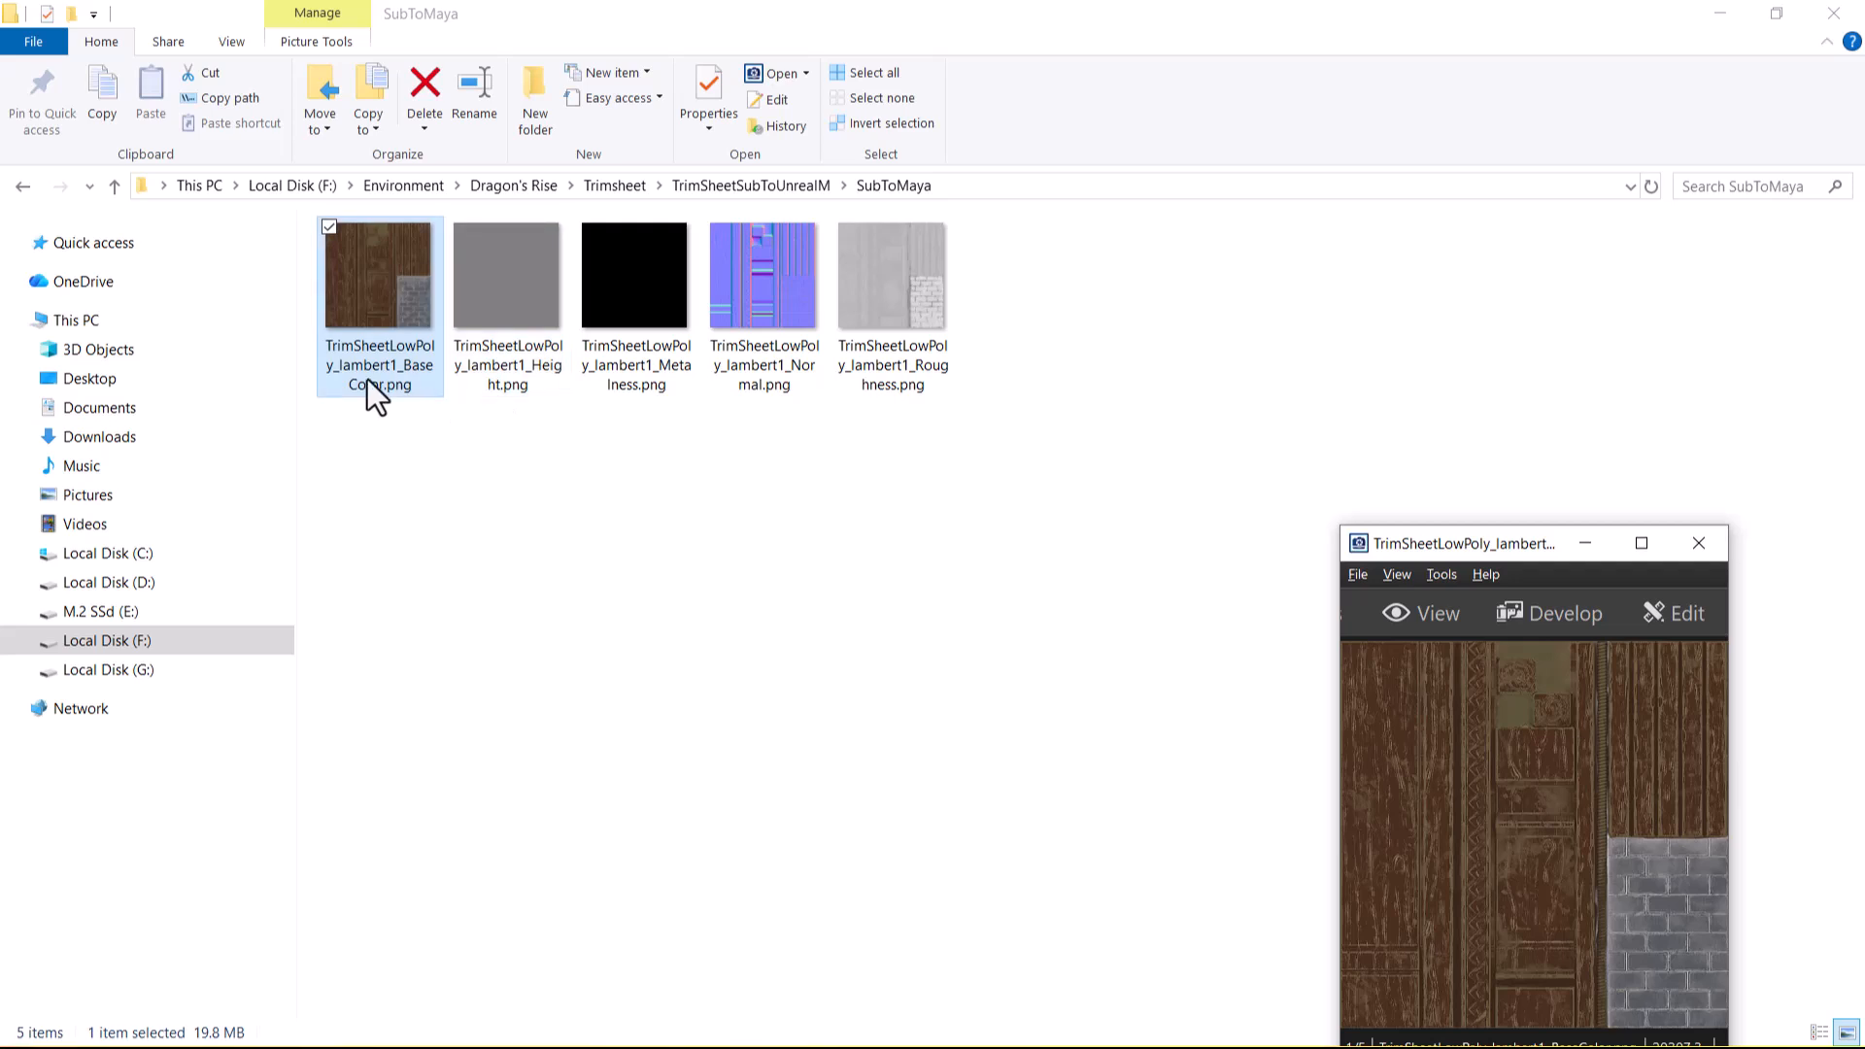
click(473, 581)
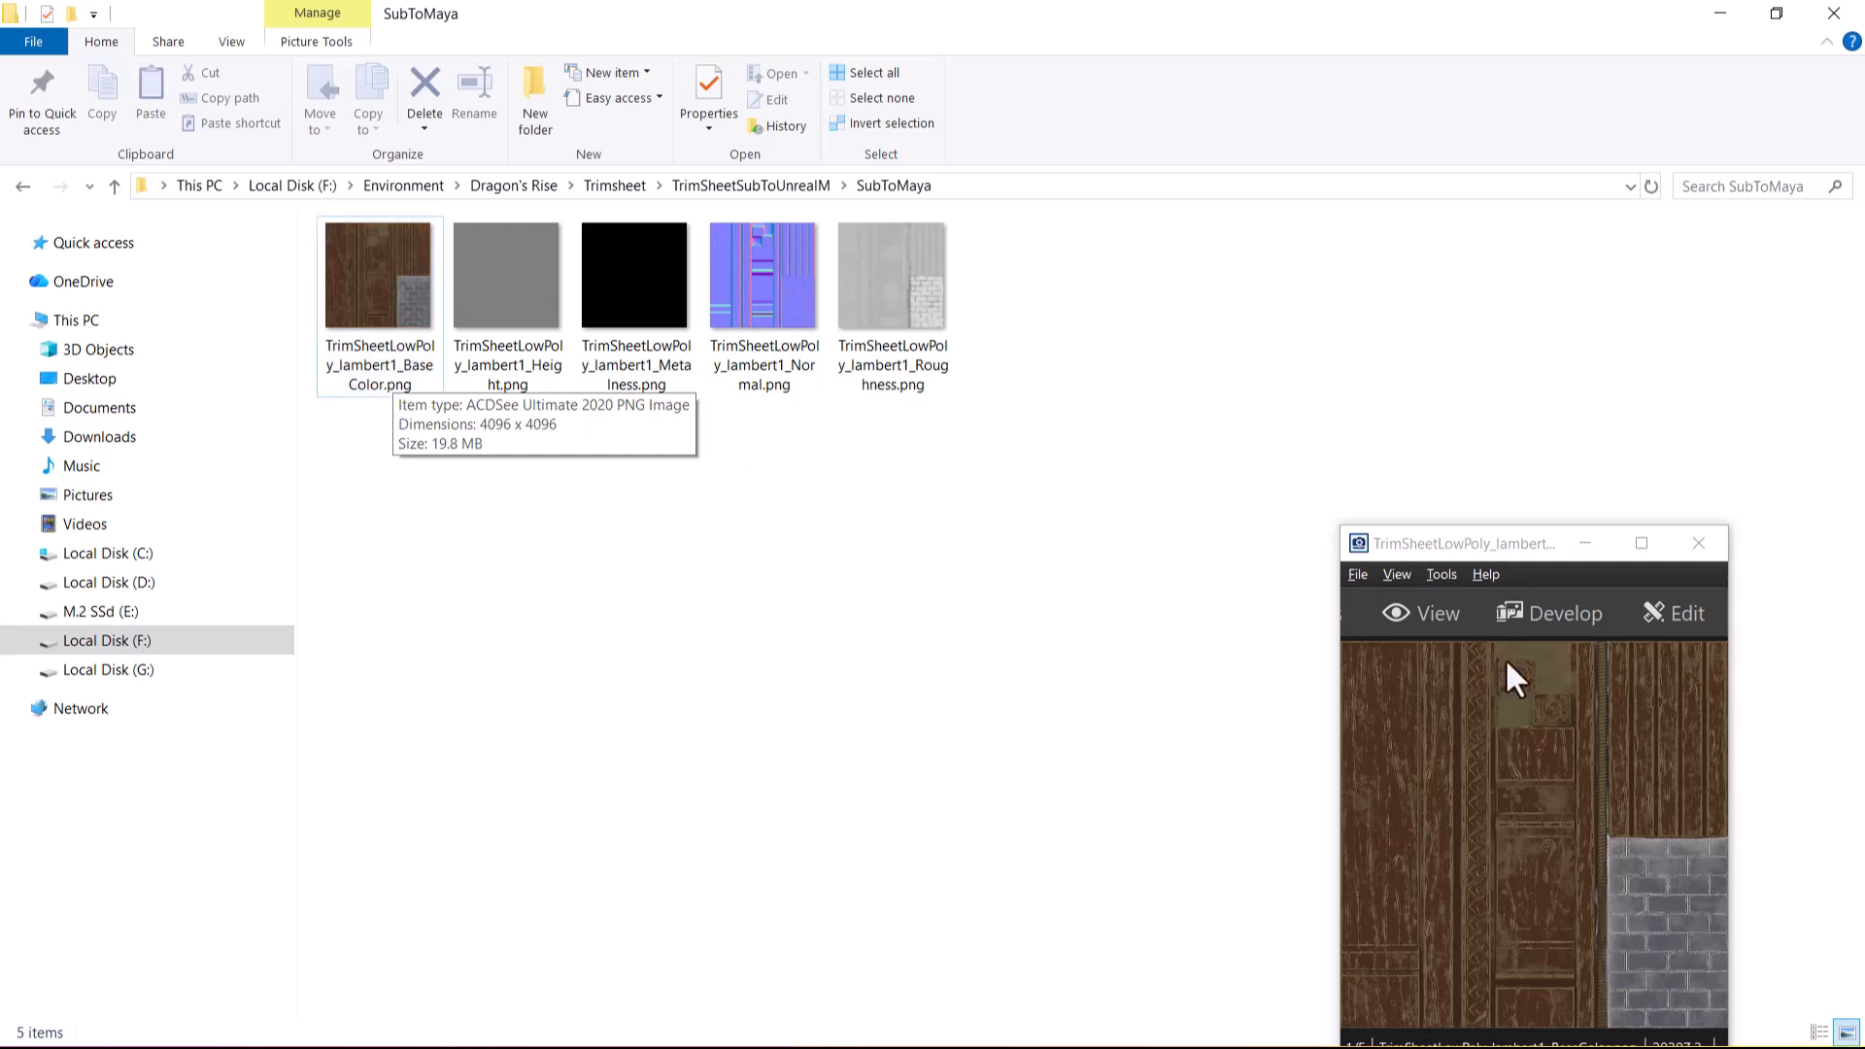
click(1642, 544)
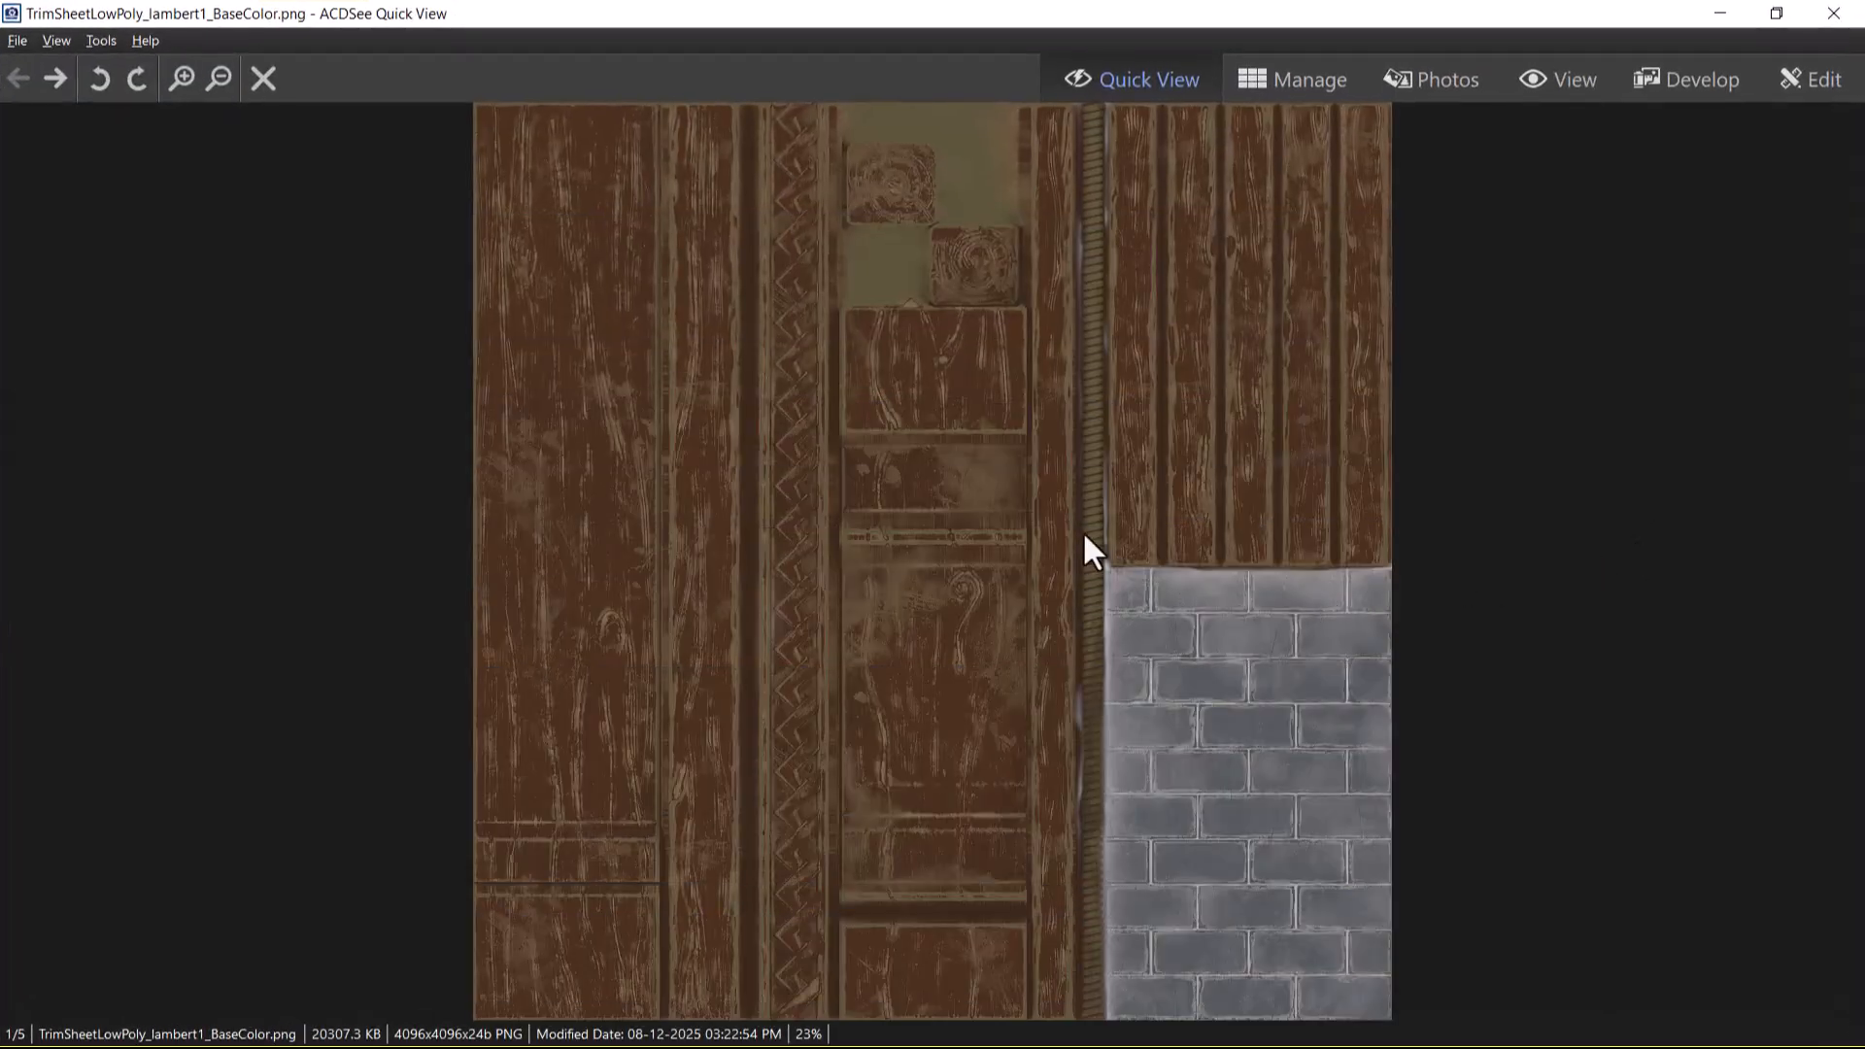
View the Height, Metalness, Normal and Roughness maps in turn, and minimize the image viewer.
scroll(1071, 529, down, 1)
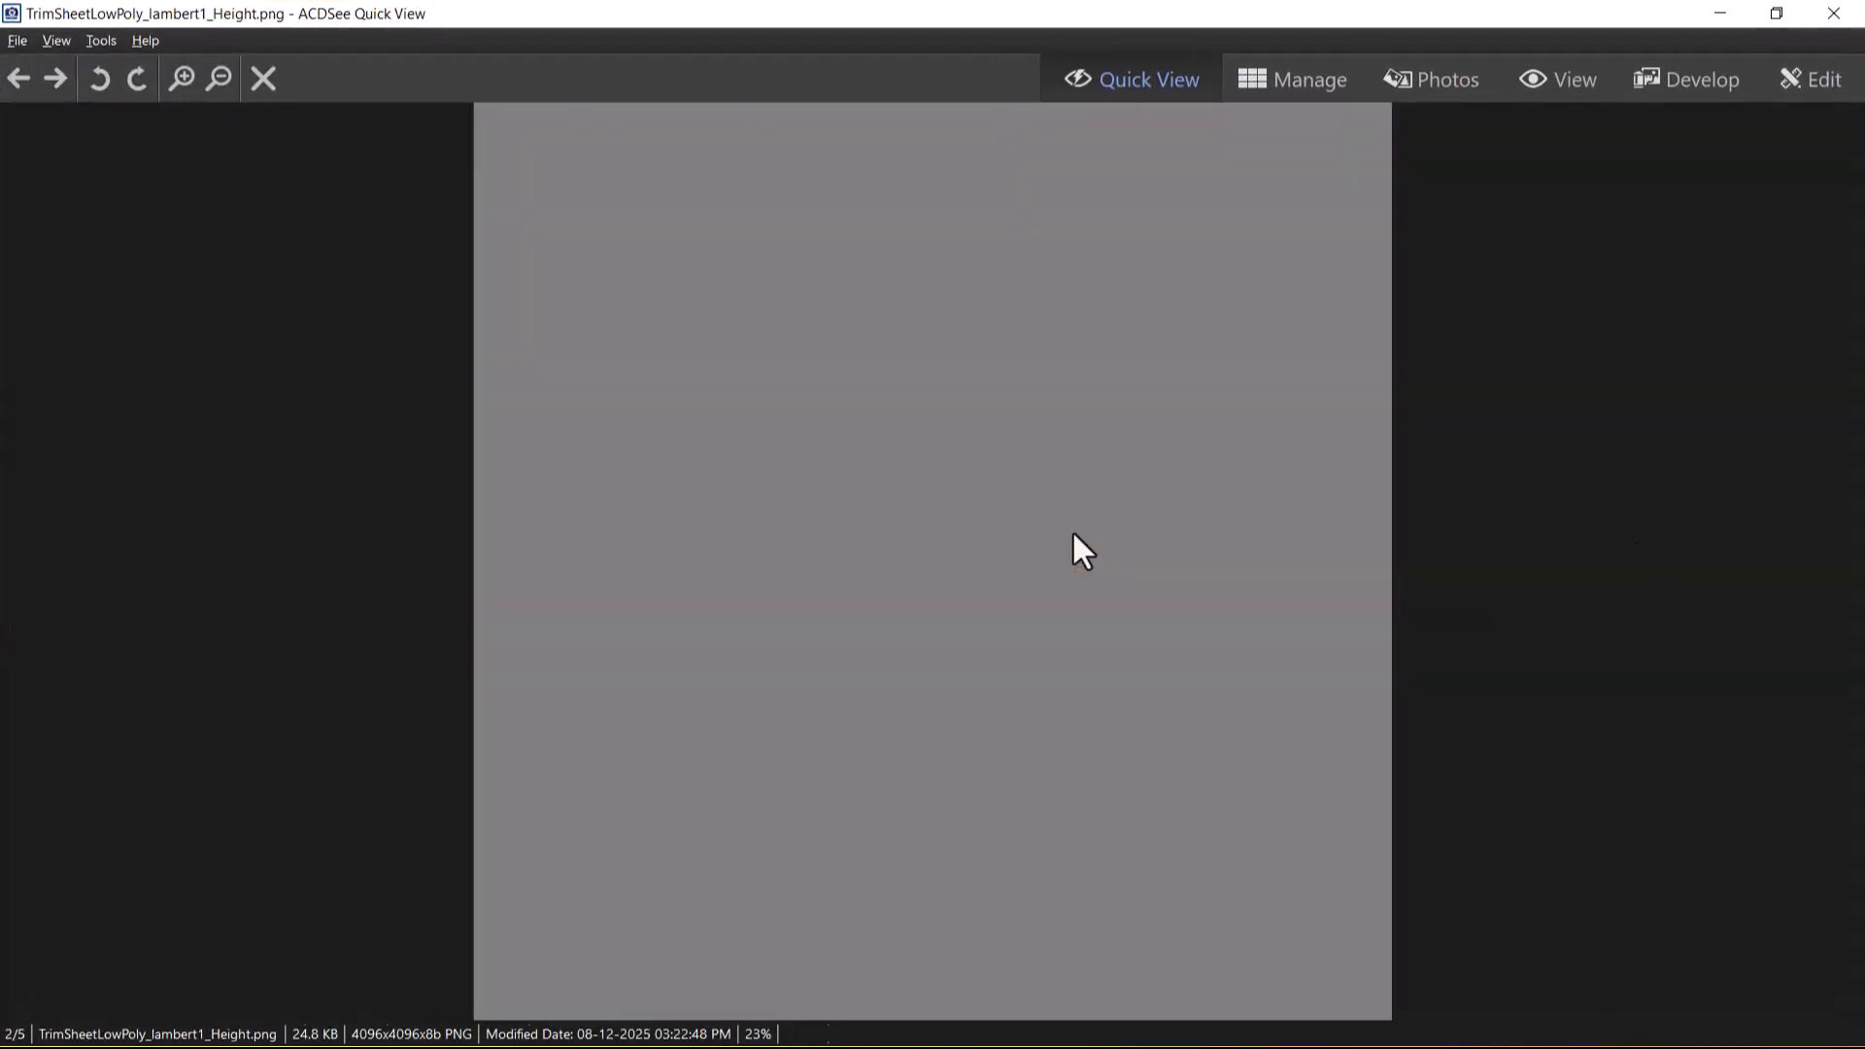
scroll(1079, 538, down, 1)
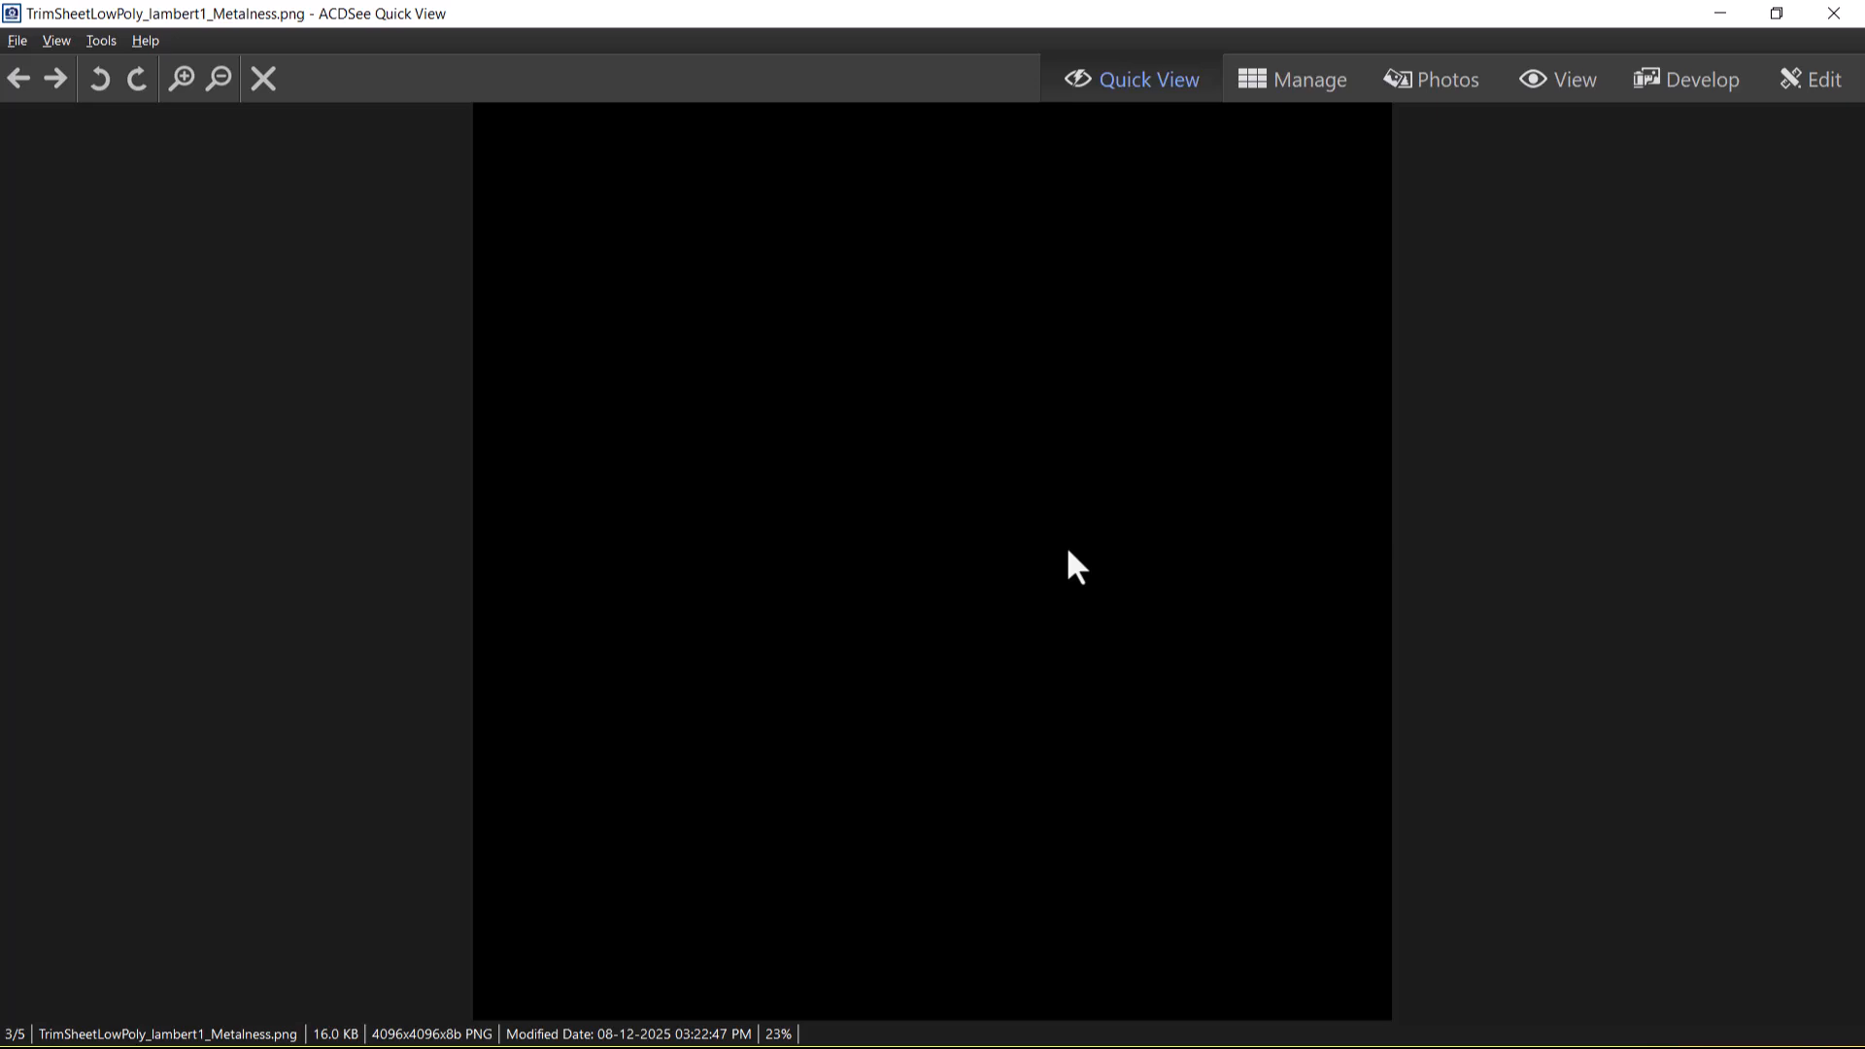
scroll(1069, 551, down, 1)
scroll(972, 594, down, 1)
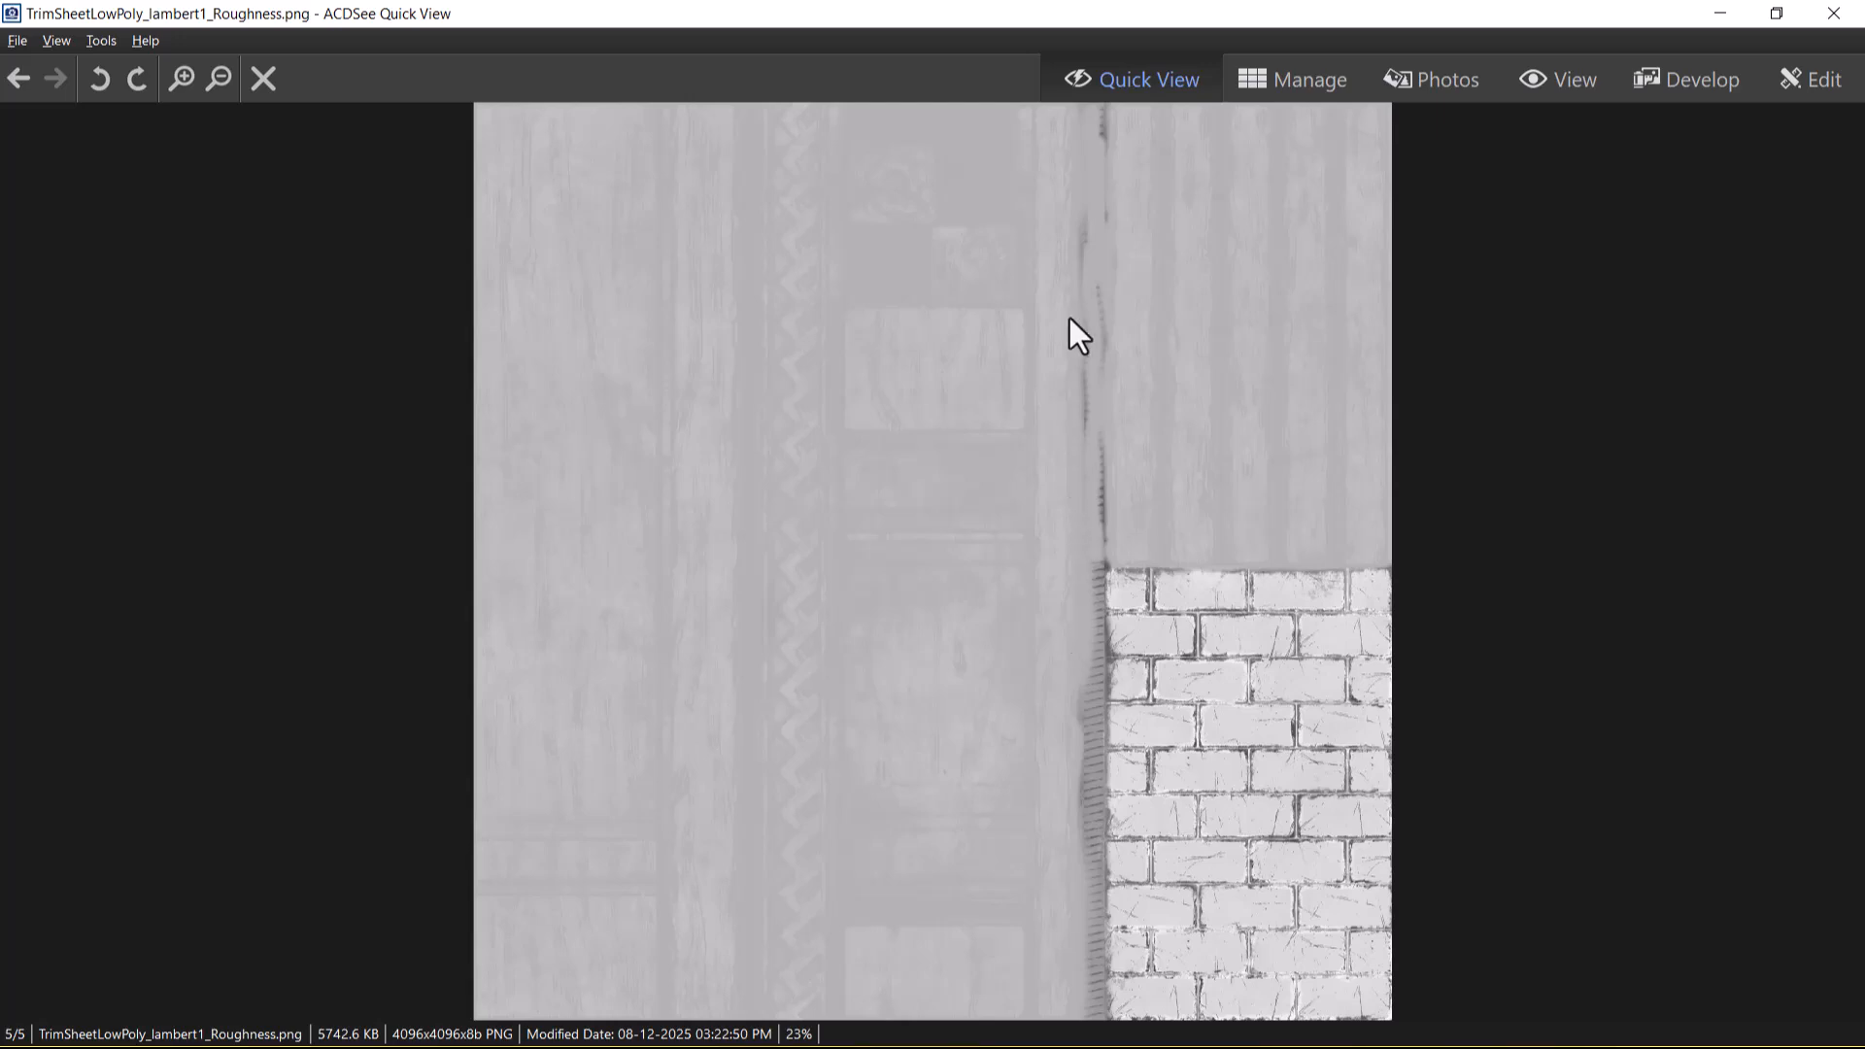
click(1721, 12)
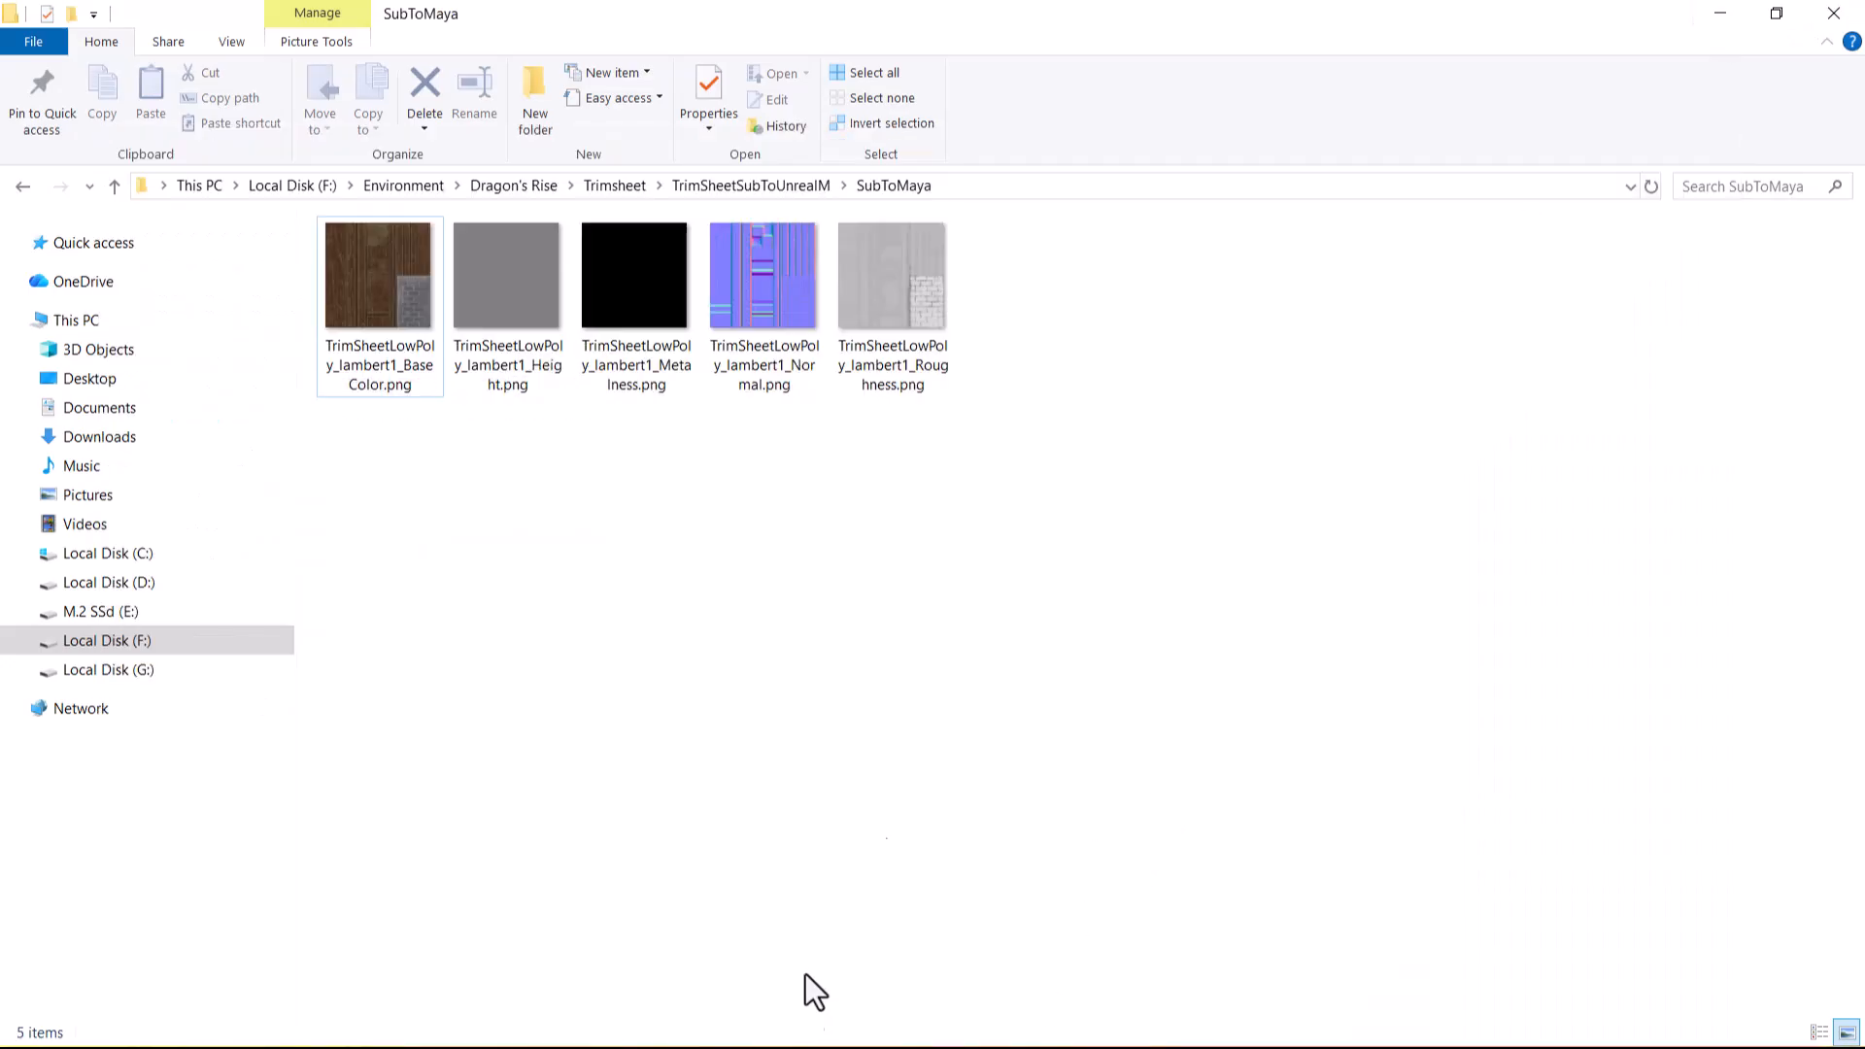
key(alt)
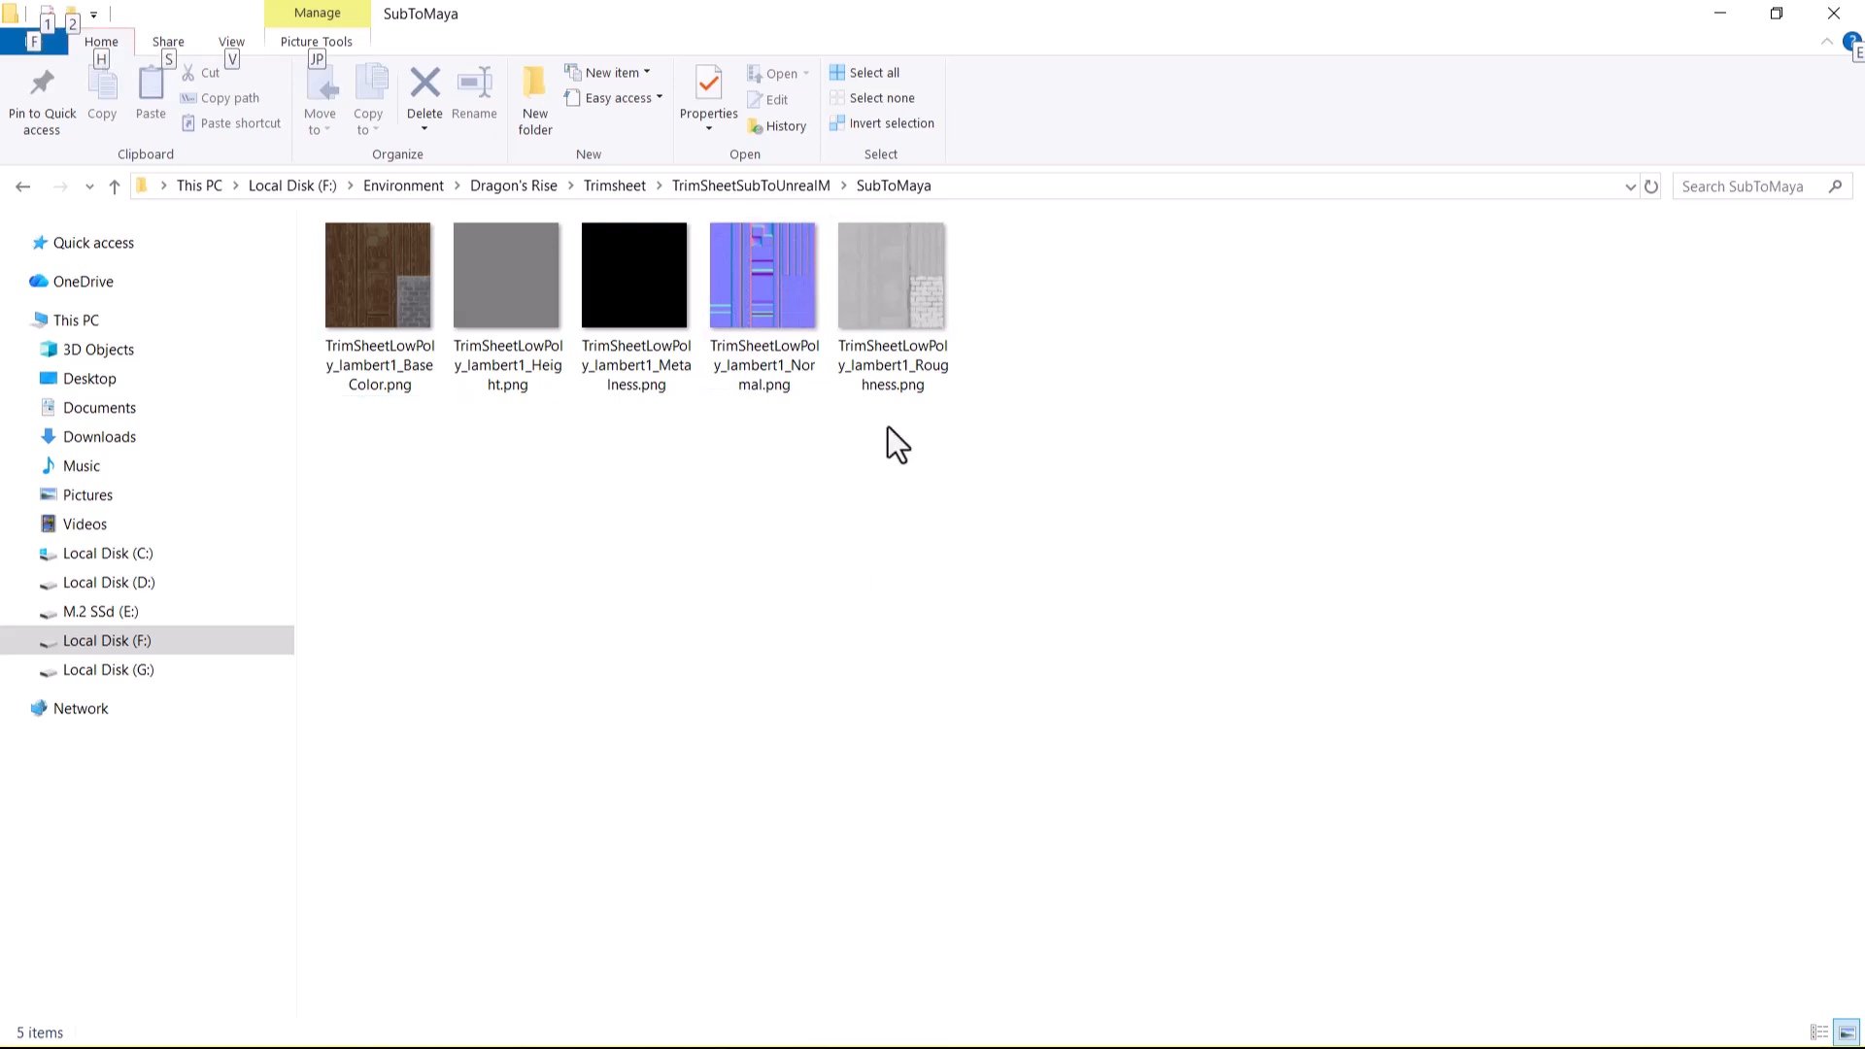
key(alt+Tab)
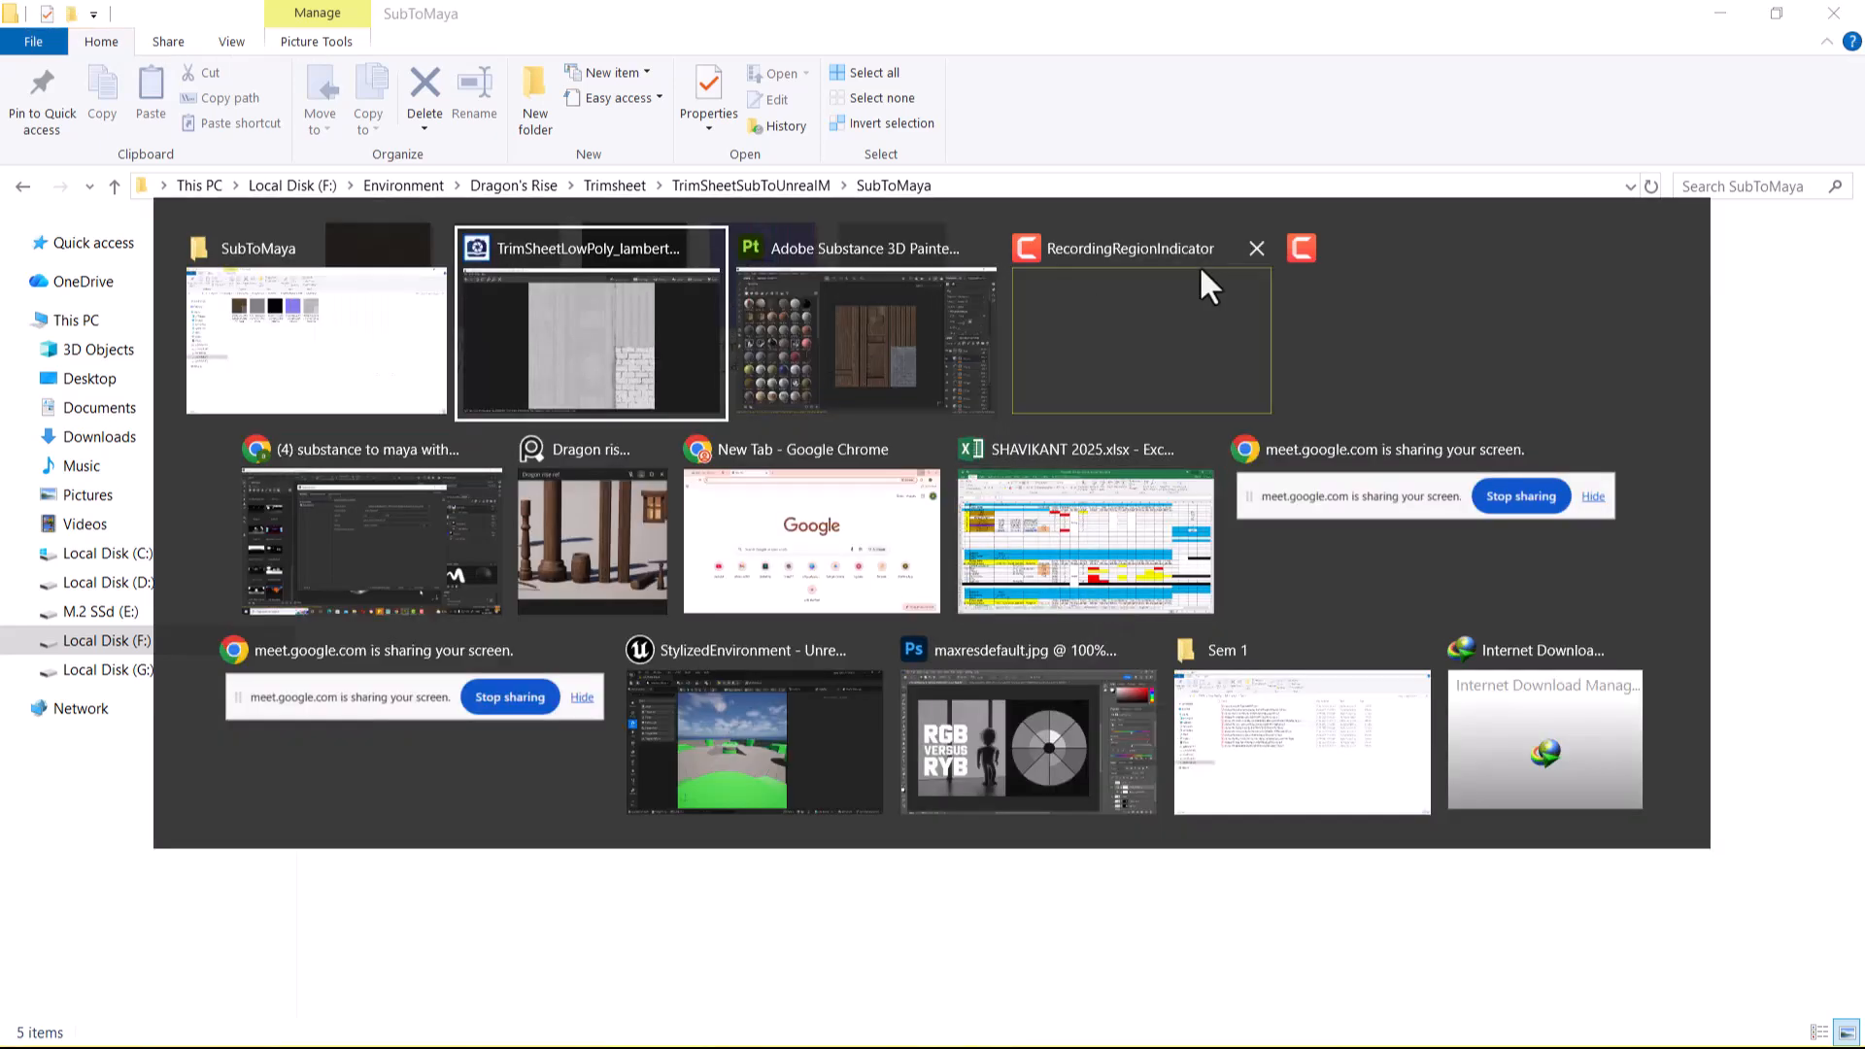
click(1364, 289)
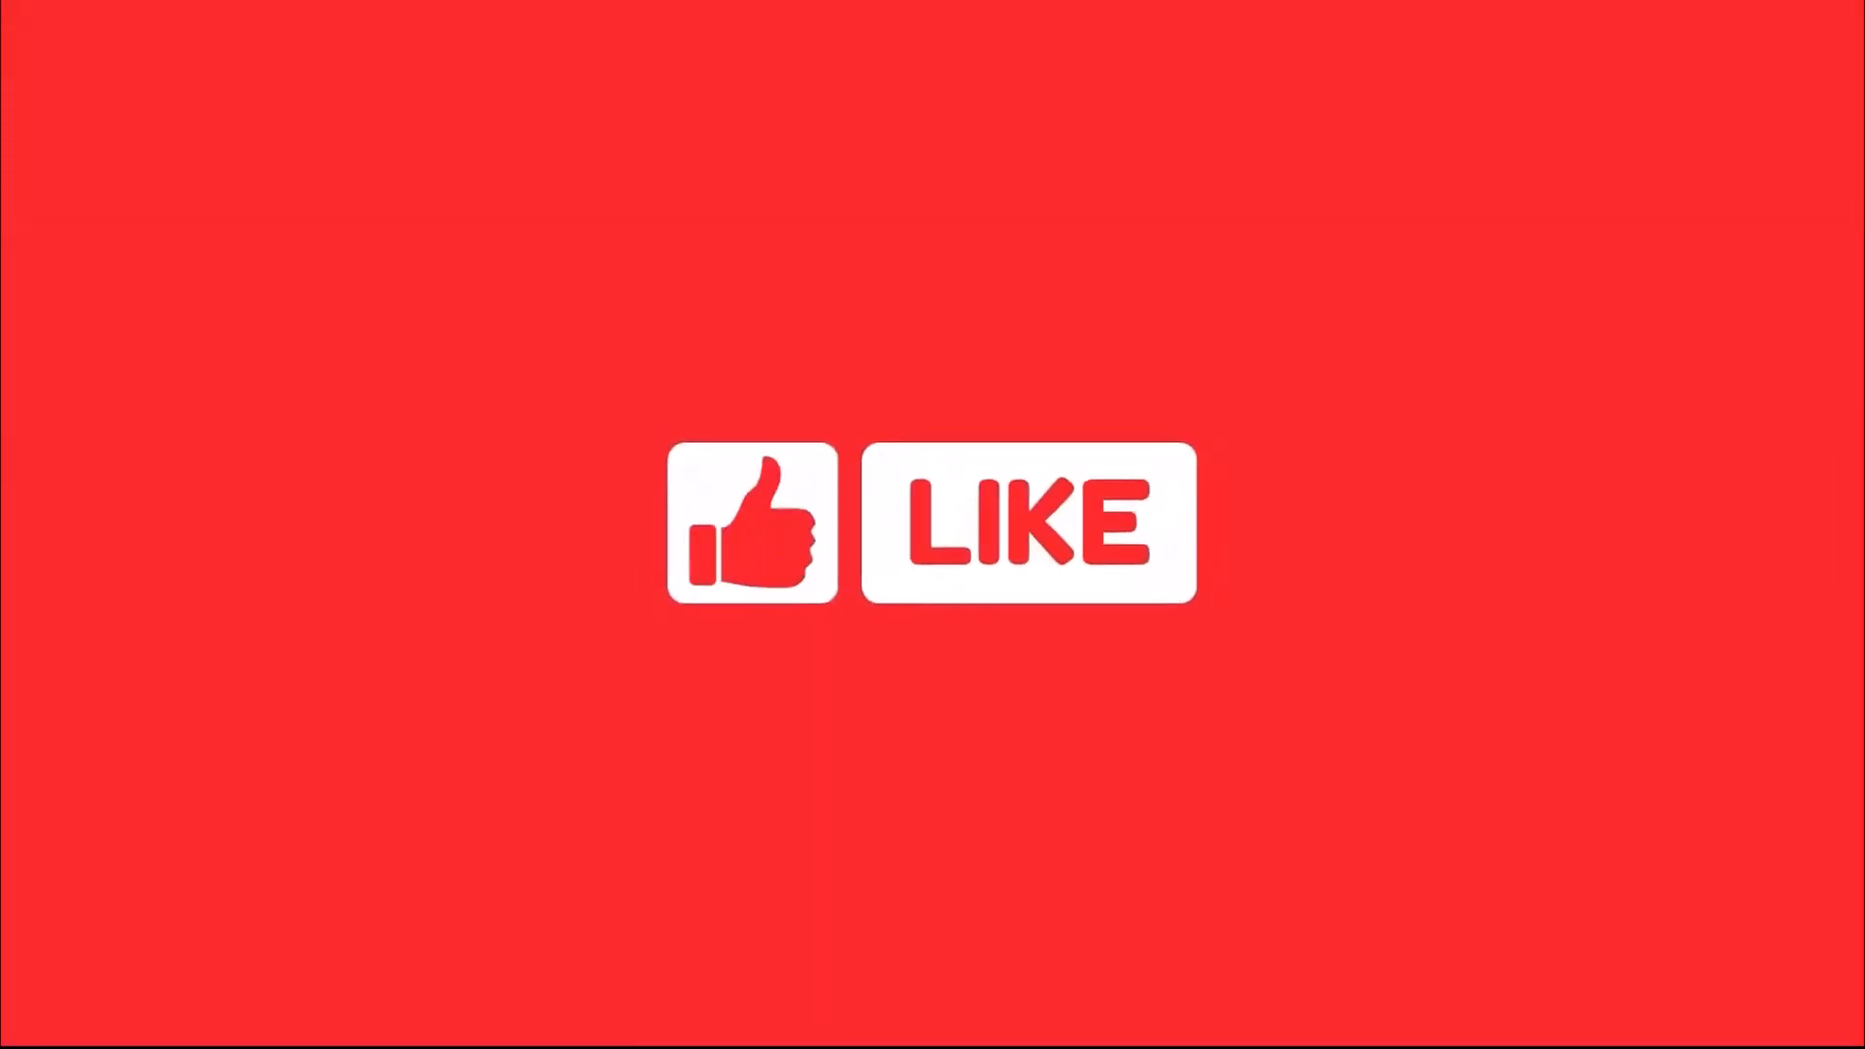